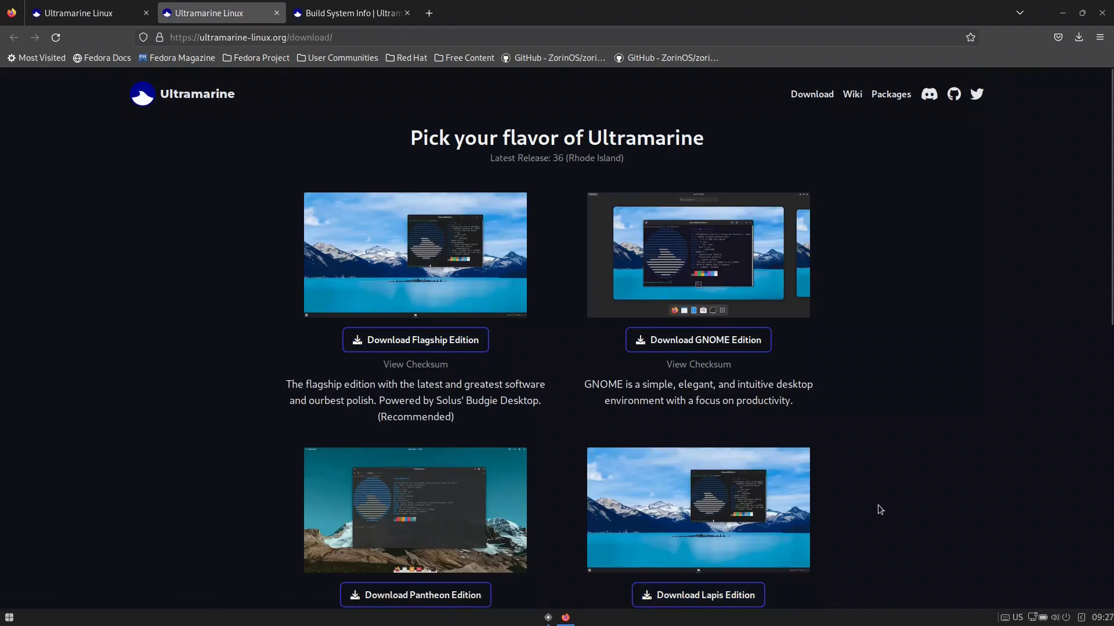
- Look through the Ultramarine editions on the download page, down to the deprecated builds
scroll(878, 505, "down", 6)
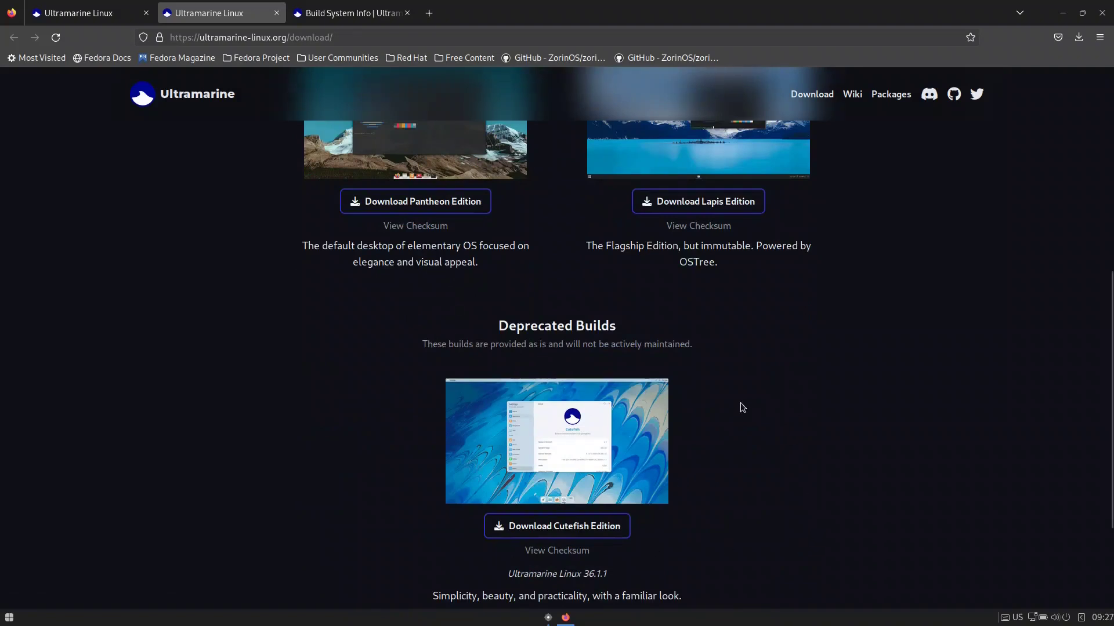
scroll(534, 406, "down", 1)
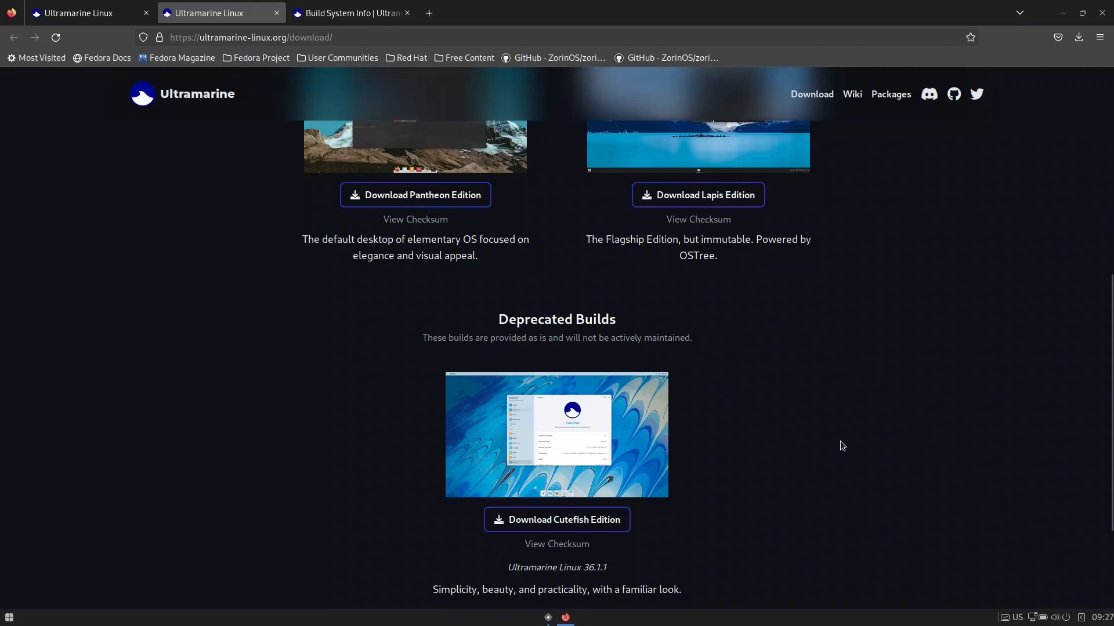
scroll(874, 467, "up", 7)
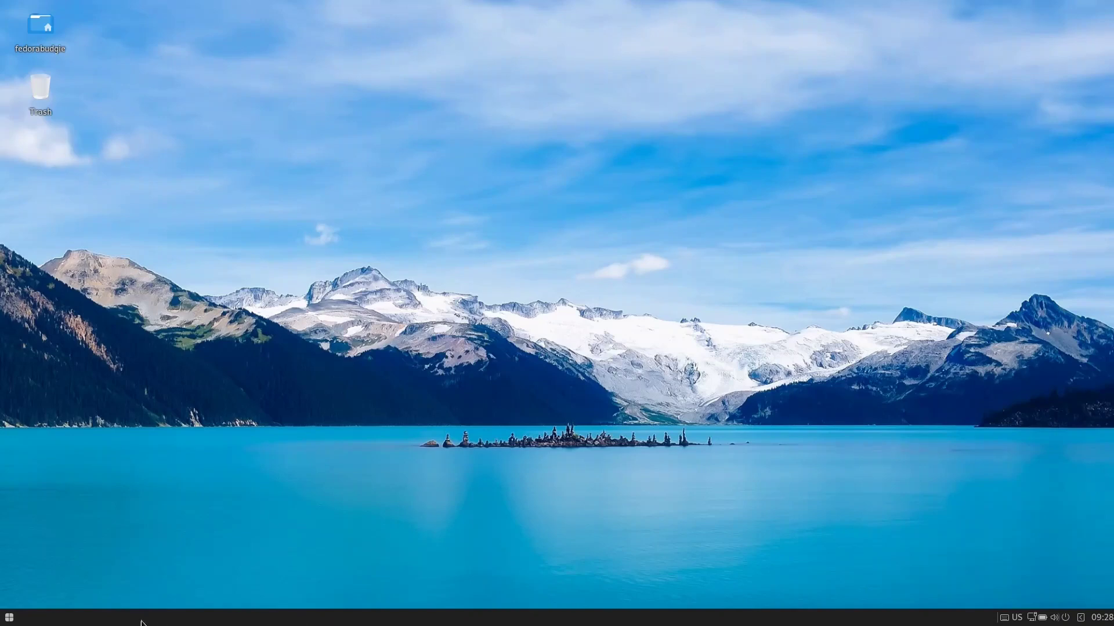
- Search the installed applications for "ter" and close the application launcher
left_click(10, 618)
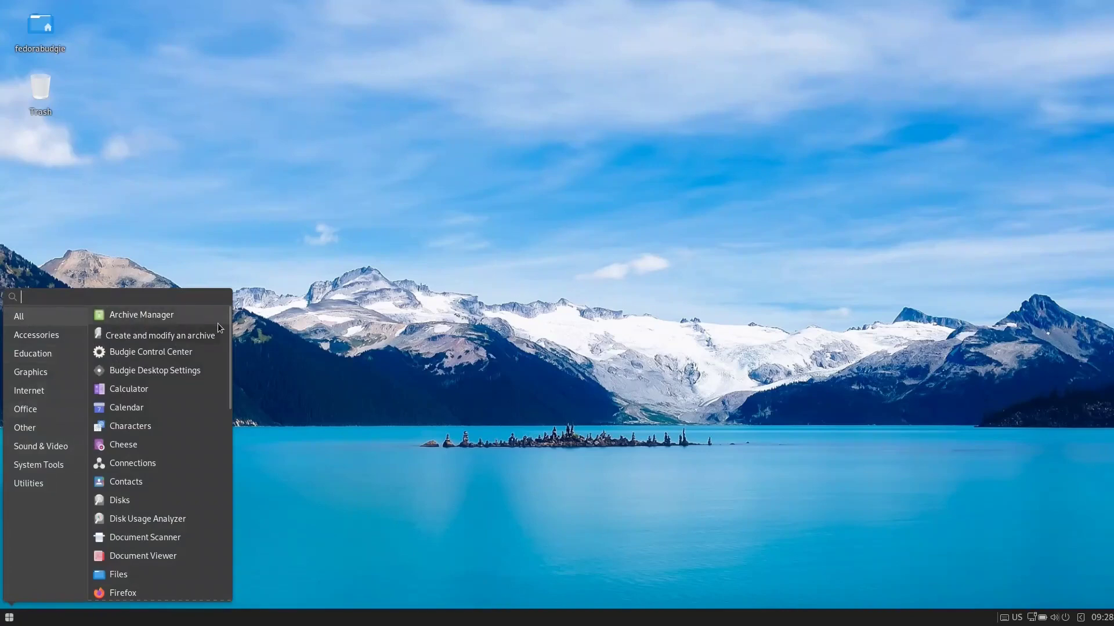
type("ter")
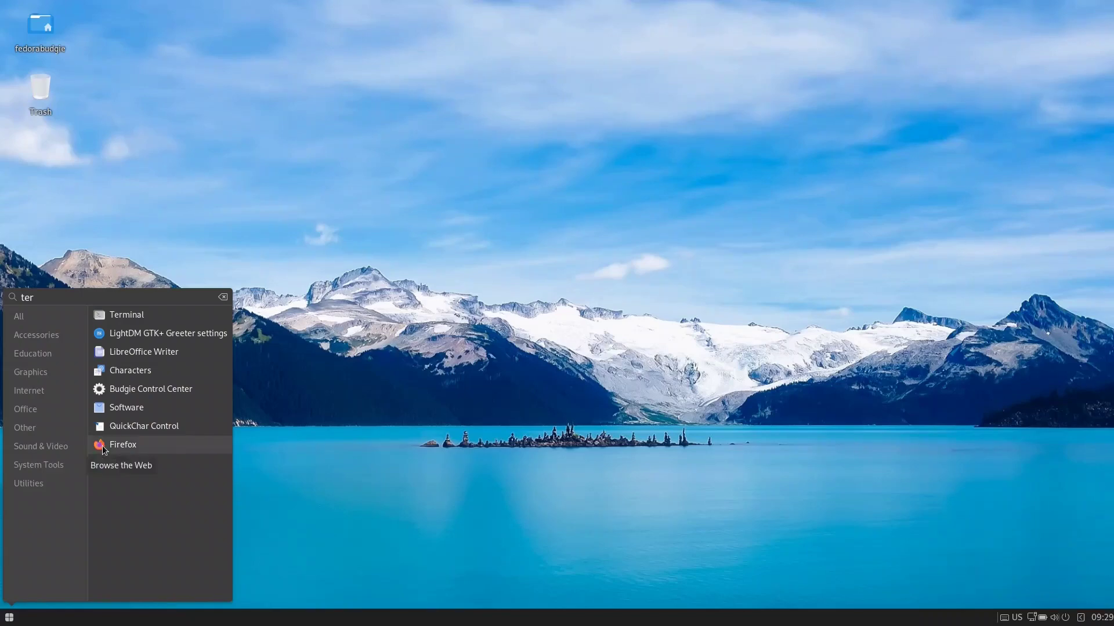
left_click(312, 366)
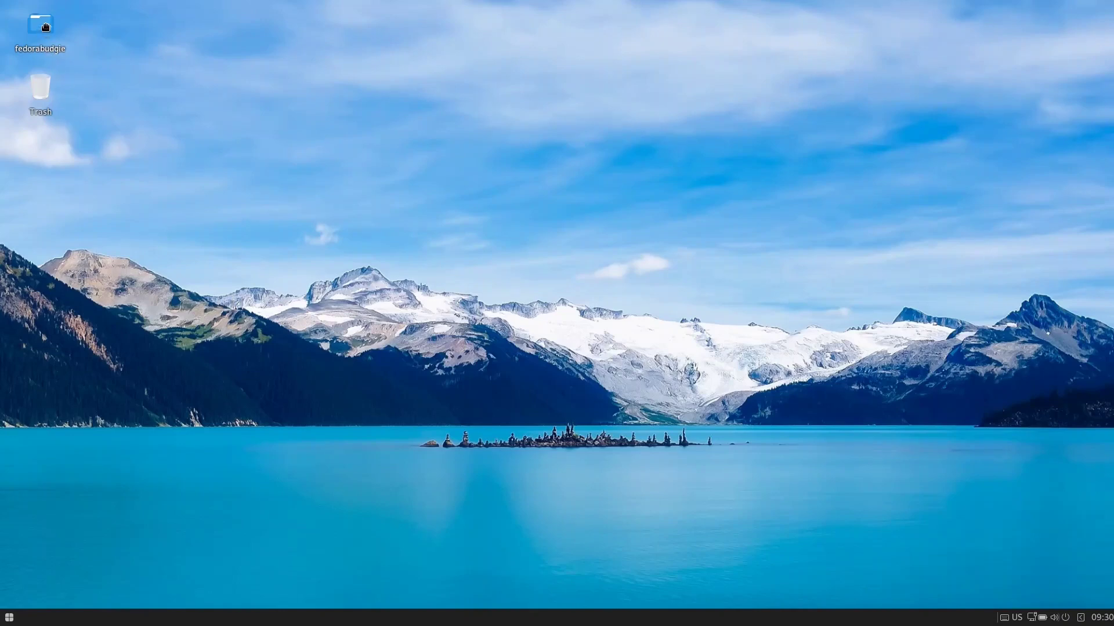
- Open the home folder in a terminal from the desktop and view the terminal window's management options
right_click(36, 22)
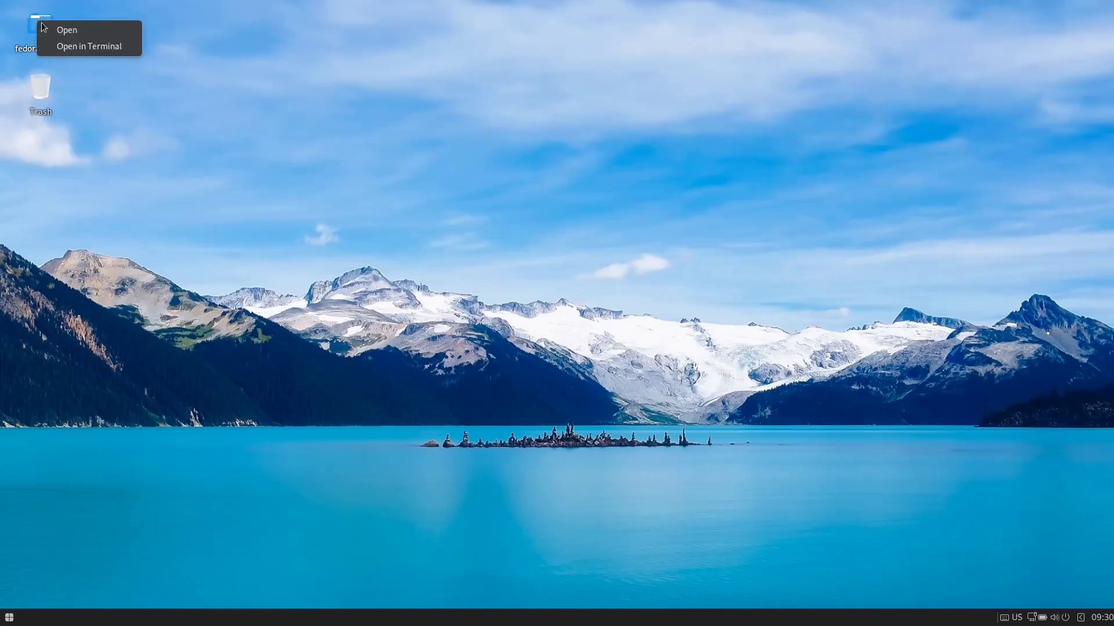
left_click(71, 49)
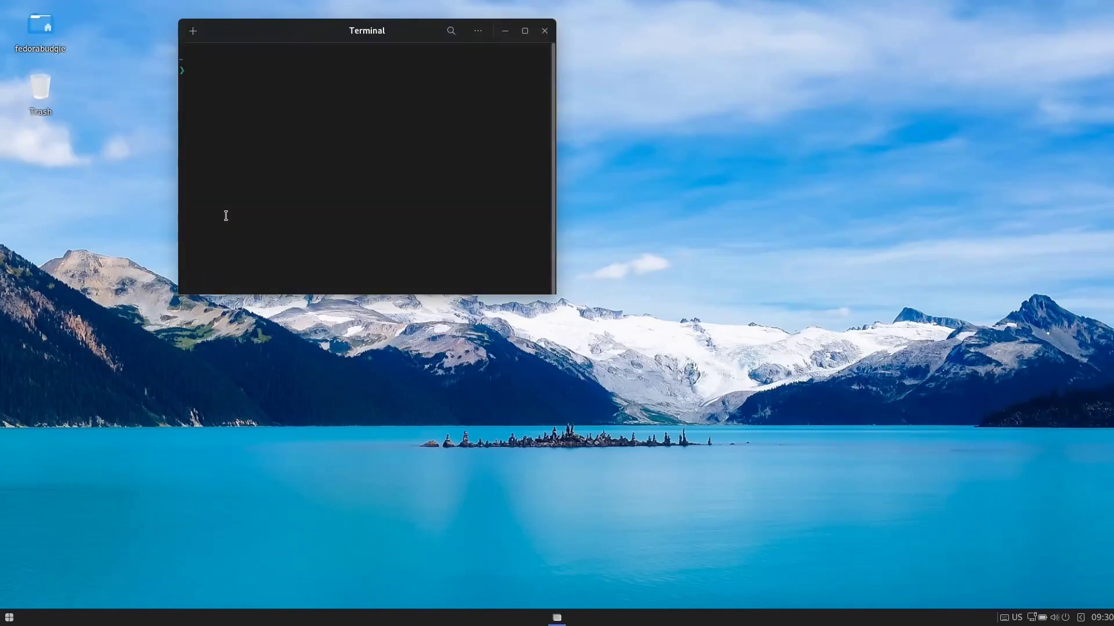
right_click(328, 38)
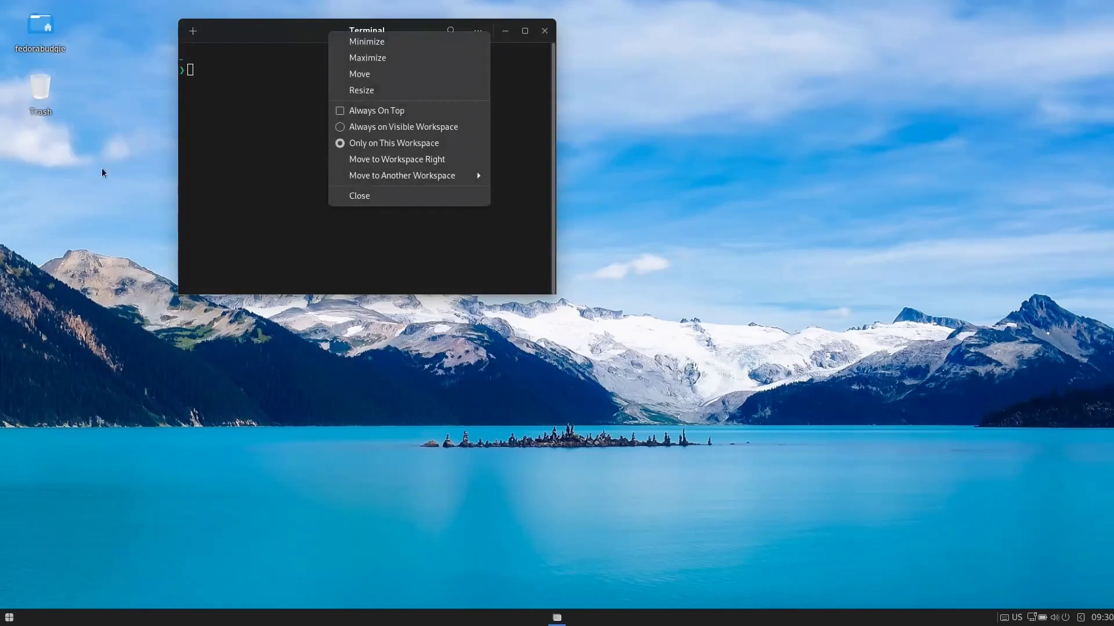
right_click(315, 24)
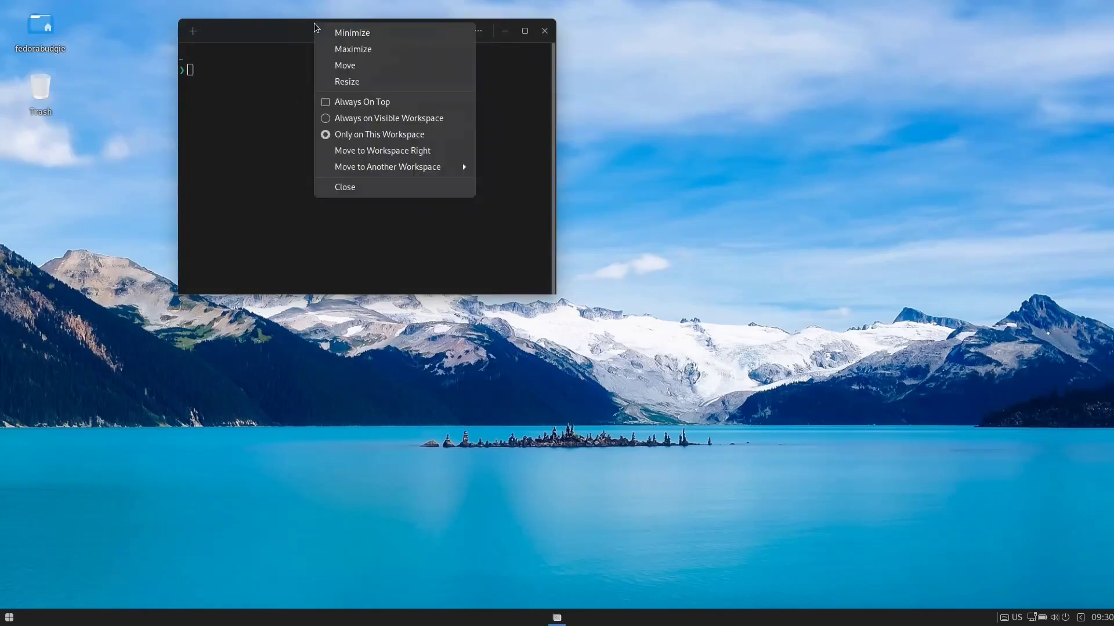
left_click(275, 36)
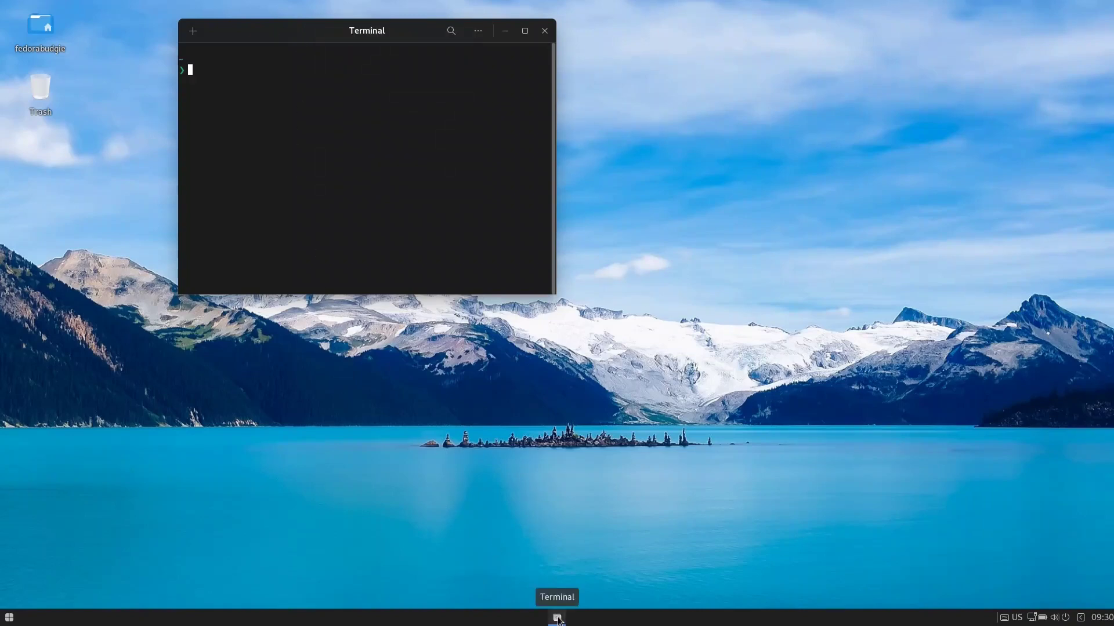
- Pin Terminal to the taskbar and close the terminal window
right_click(559, 619)
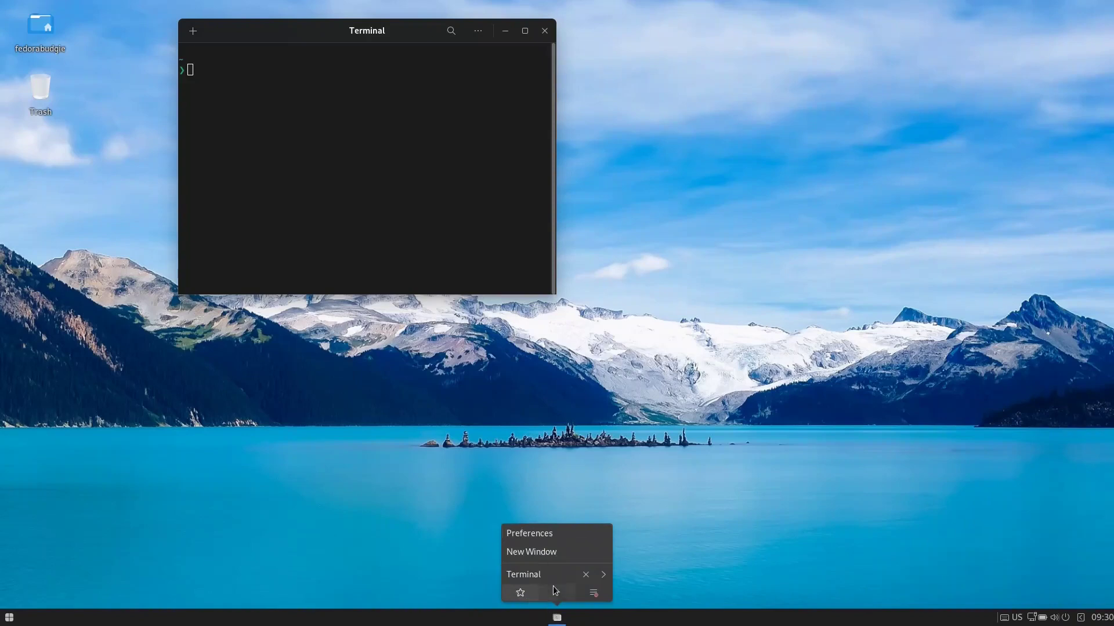
left_click(667, 564)
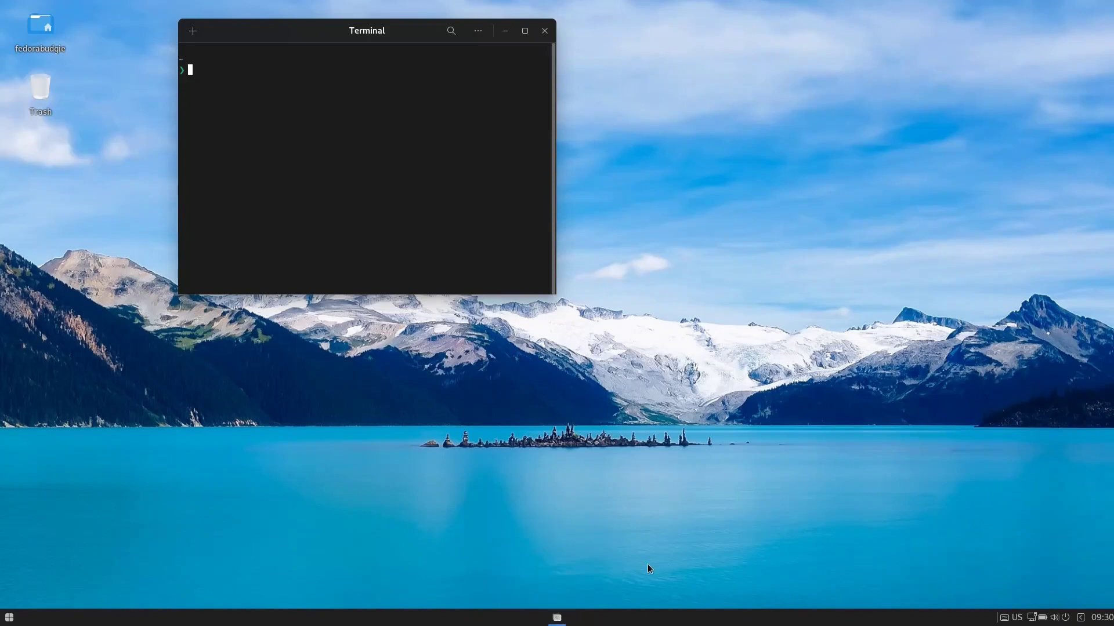
left_click(544, 30)
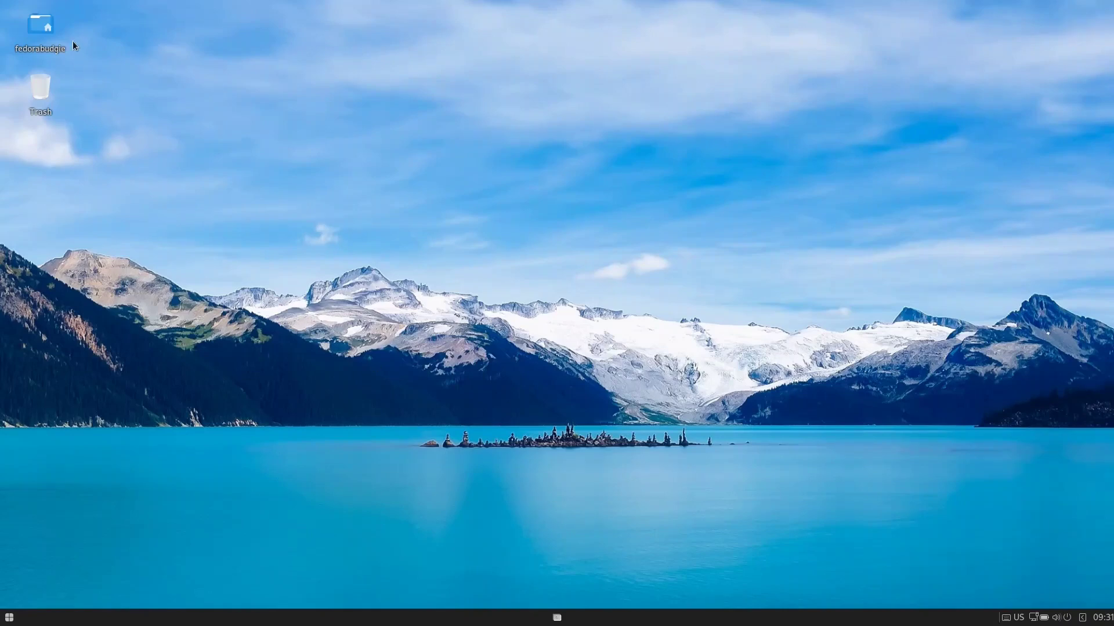
- Open the home folder from the desktop, move its window clear of the desktop icons, and copy the Pictures folder to the desktop
double_click(38, 22)
left_click_drag(236, 104, 553, 58)
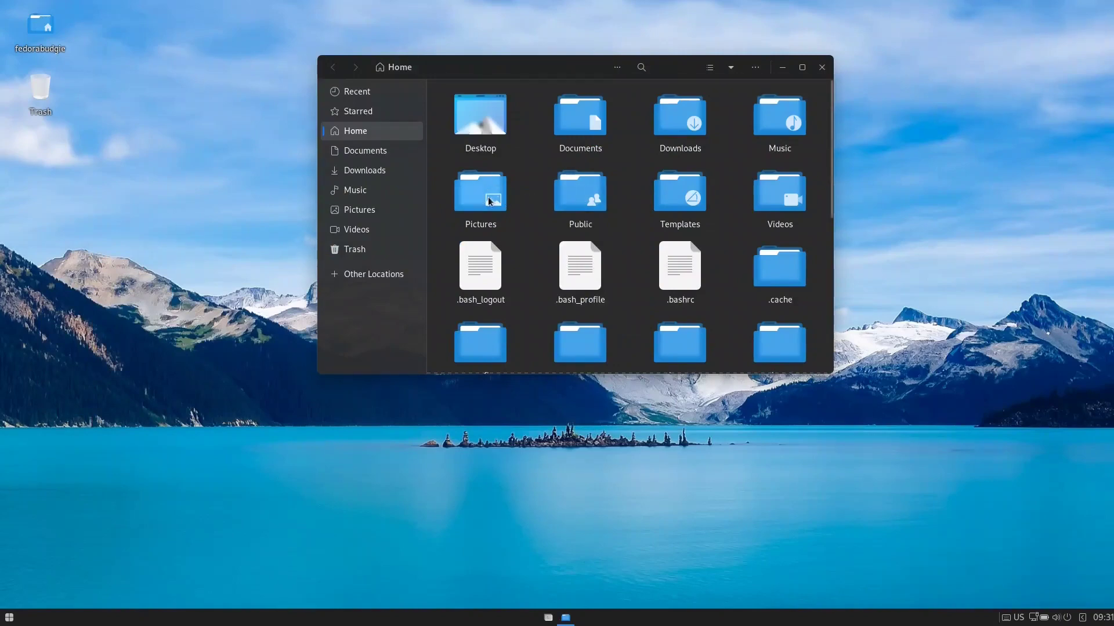
left_click_drag(478, 197, 165, 195)
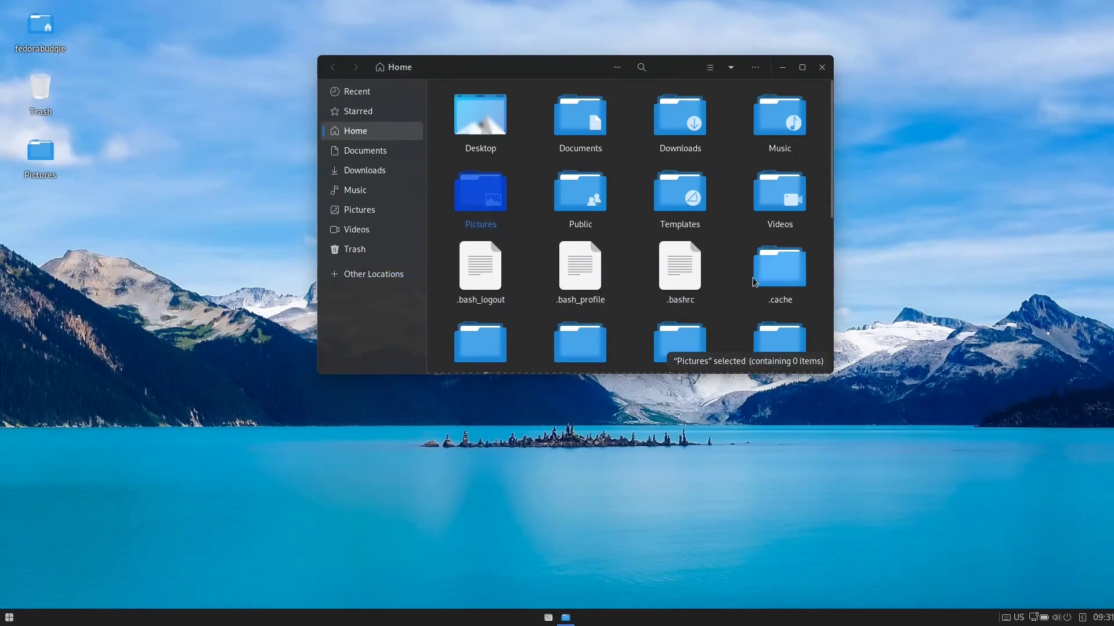
- Open the Downloads folder and copy migrate.sh to the desktop
scroll(722, 252, "down", 6)
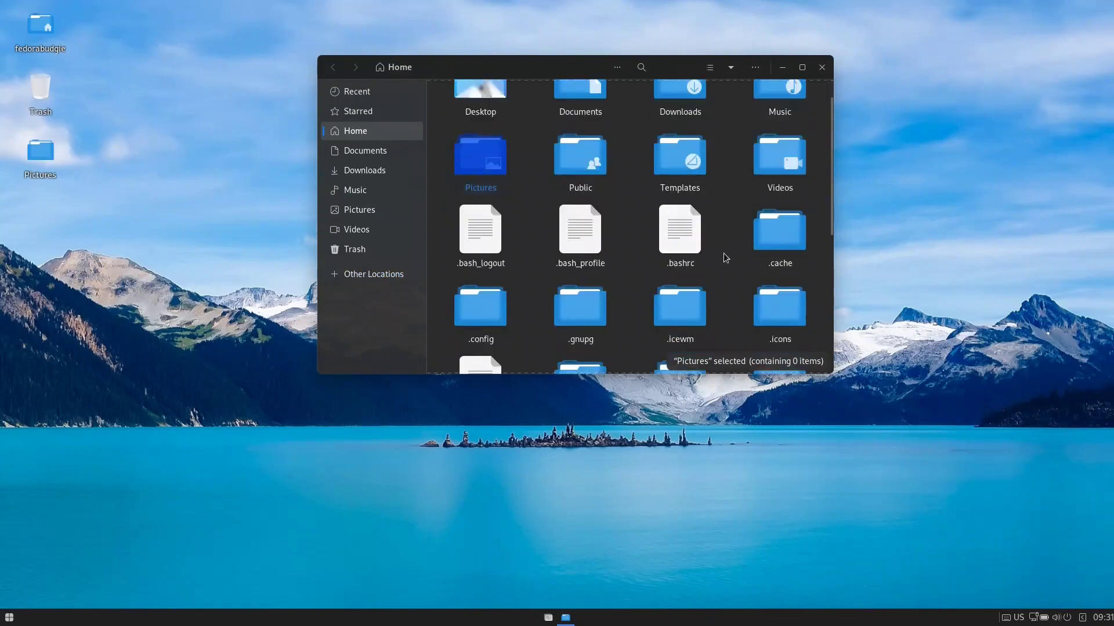
scroll(723, 253, "up", 2)
scroll(723, 254, "up", 5)
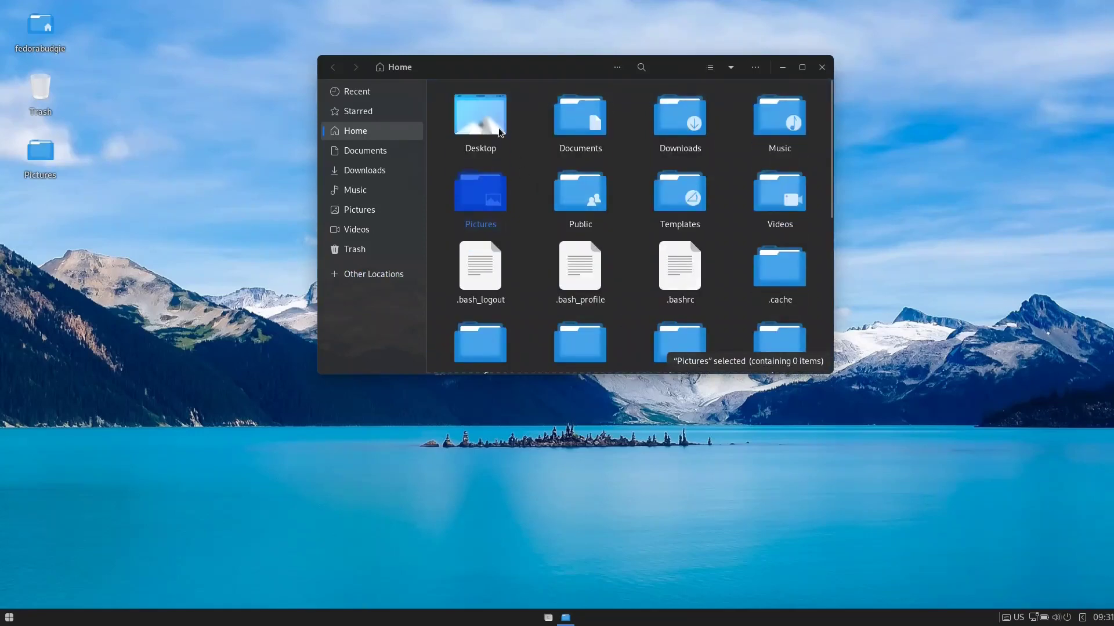
left_click(694, 129)
double_click(695, 130)
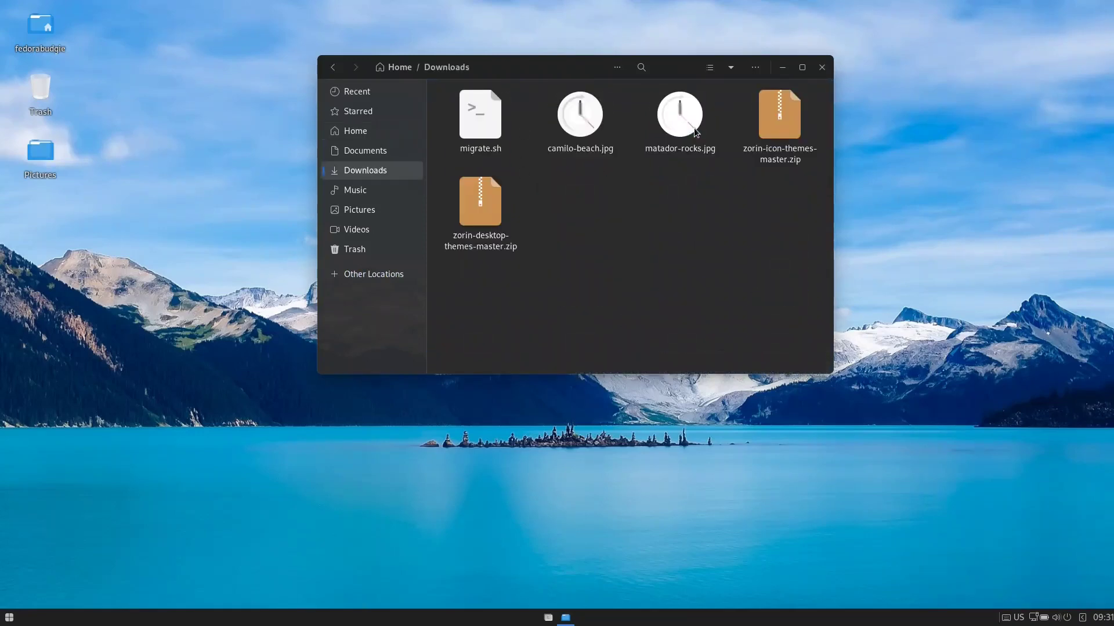
left_click_drag(485, 120, 102, 245)
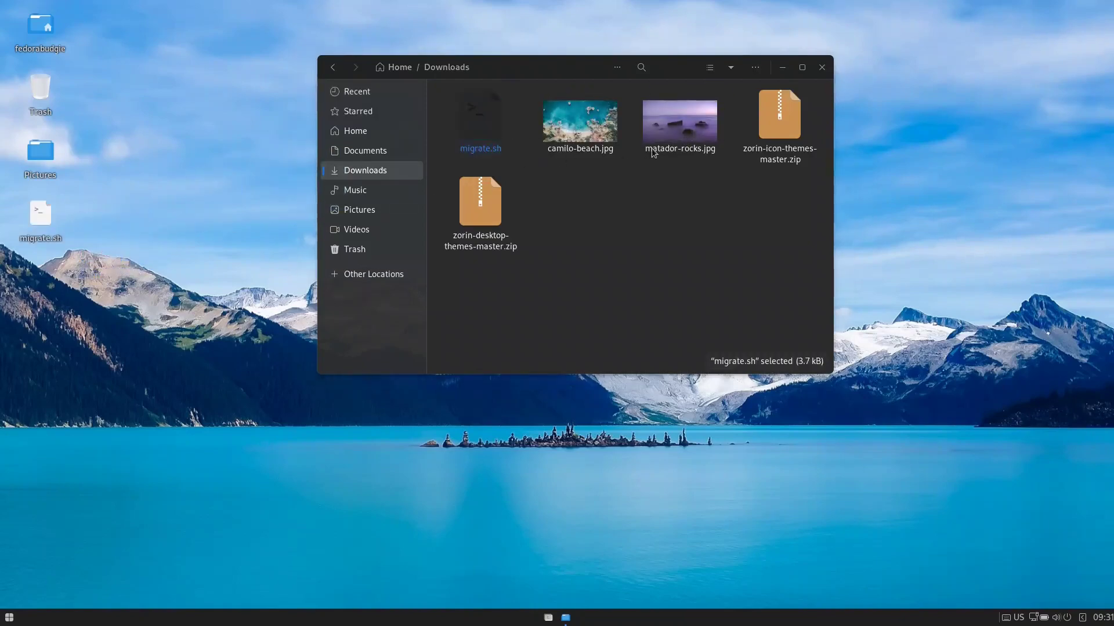
- Return to the home folder by way of Documents and copy the Music folder to the desktop
left_click(444, 103)
left_click(369, 152)
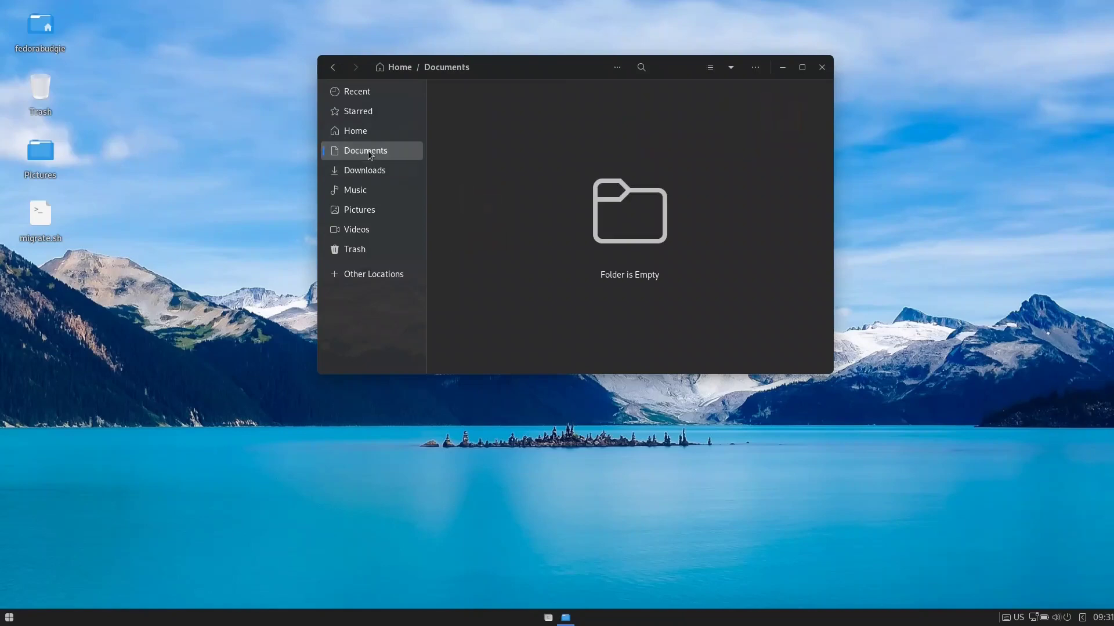
left_click(367, 132)
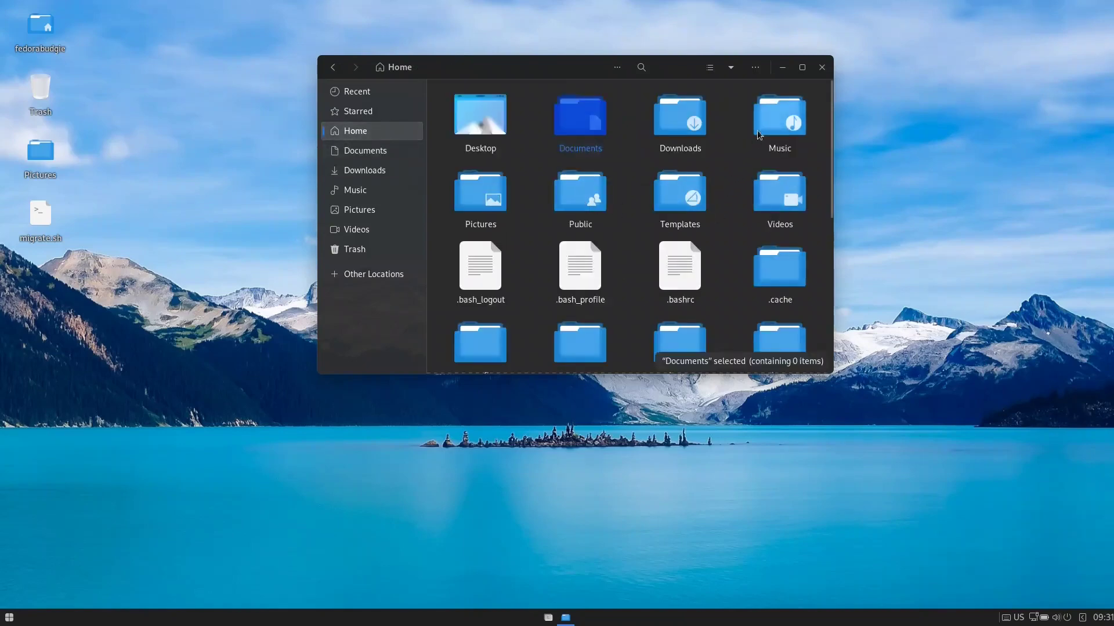
left_click_drag(778, 119, 66, 266)
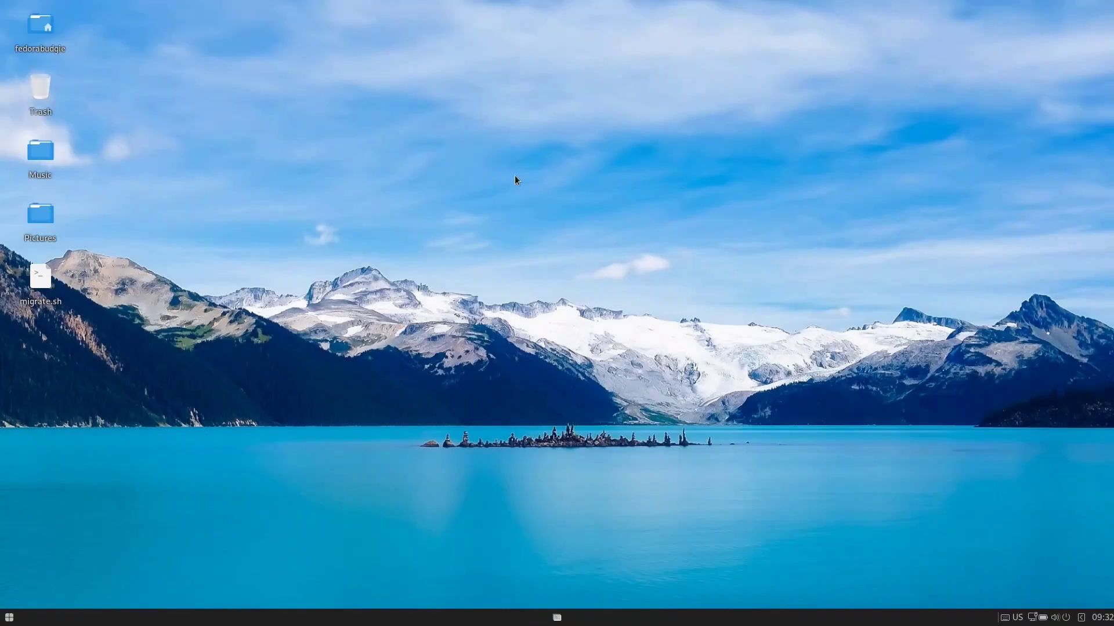
- Open Budgie Desktop Settings from the desktop to view the style options, and close it
right_click(532, 141)
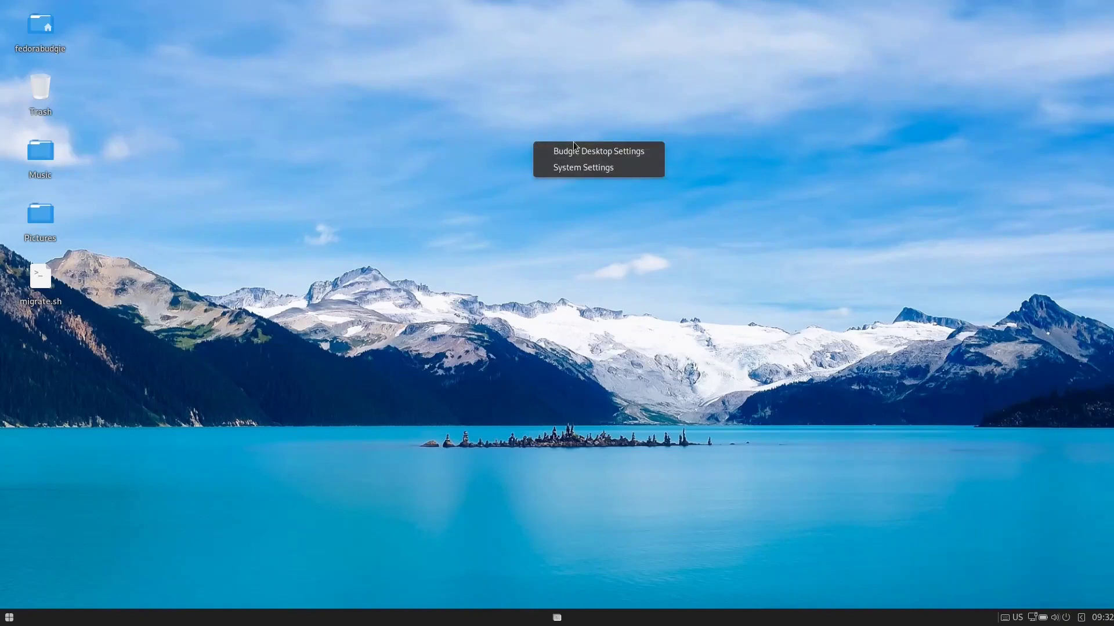
left_click(616, 153)
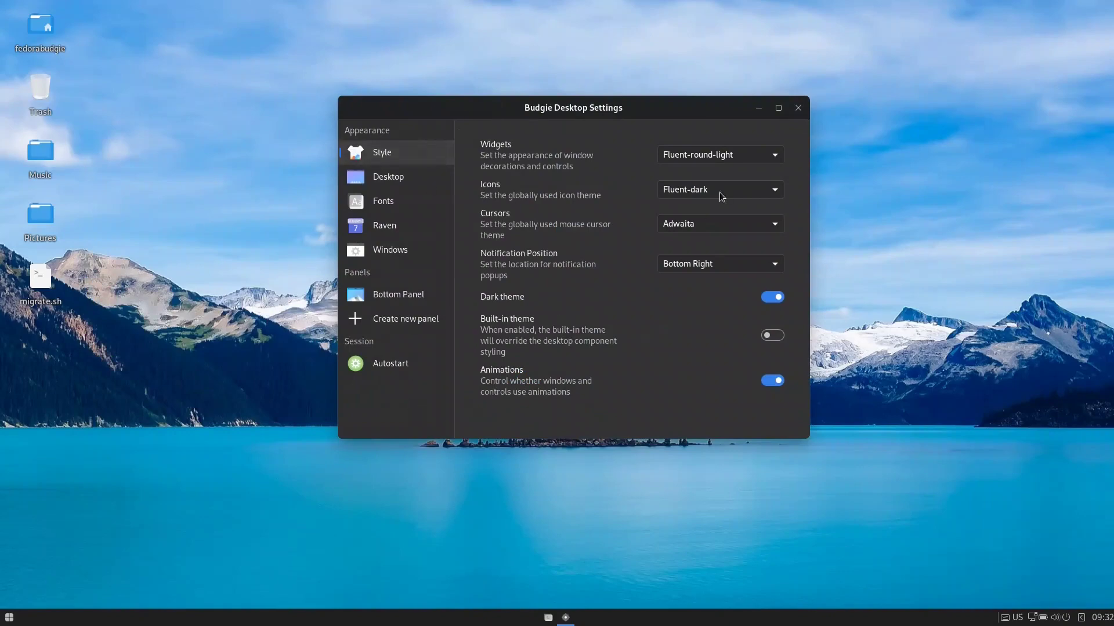
left_click(798, 108)
- Open the system settings from the desktop and set the purple seascape with rocks as the desktop background
right_click(563, 122)
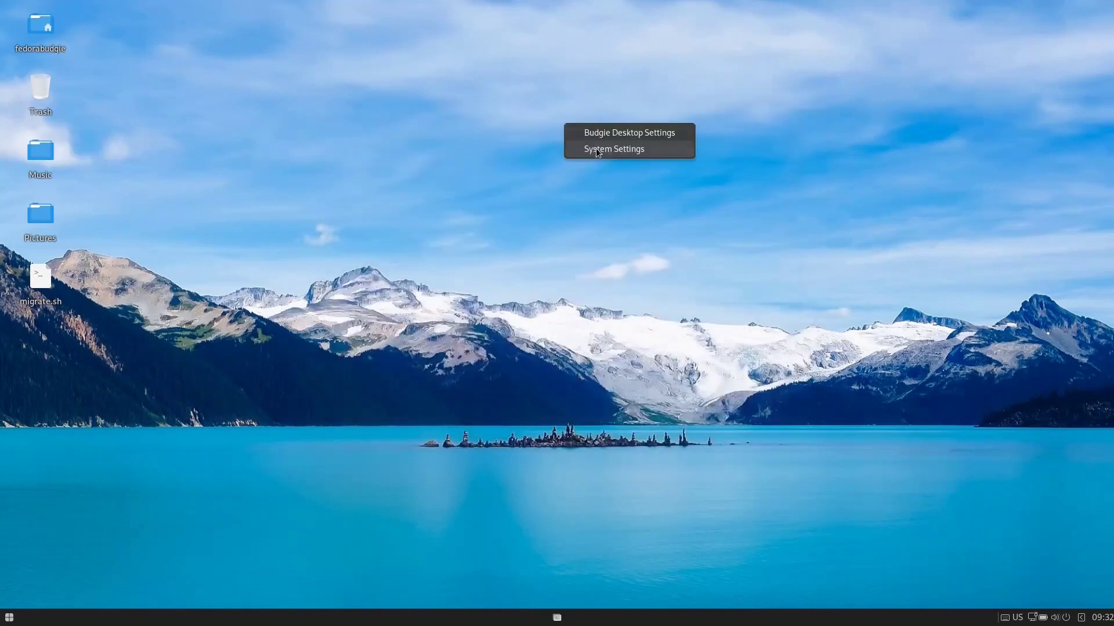
left_click(598, 151)
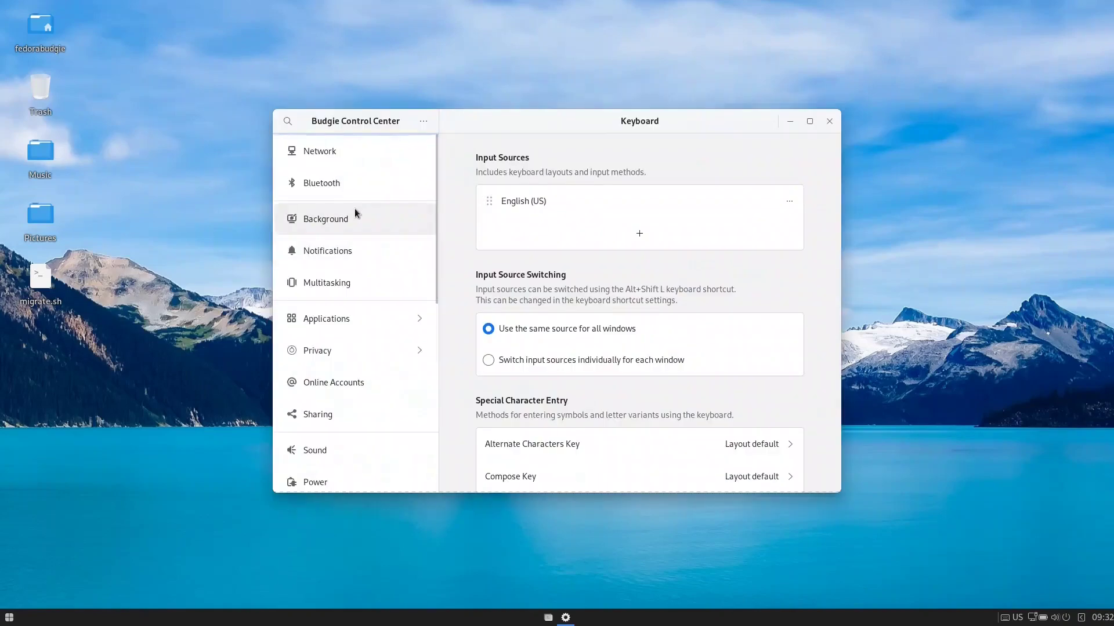
left_click(334, 222)
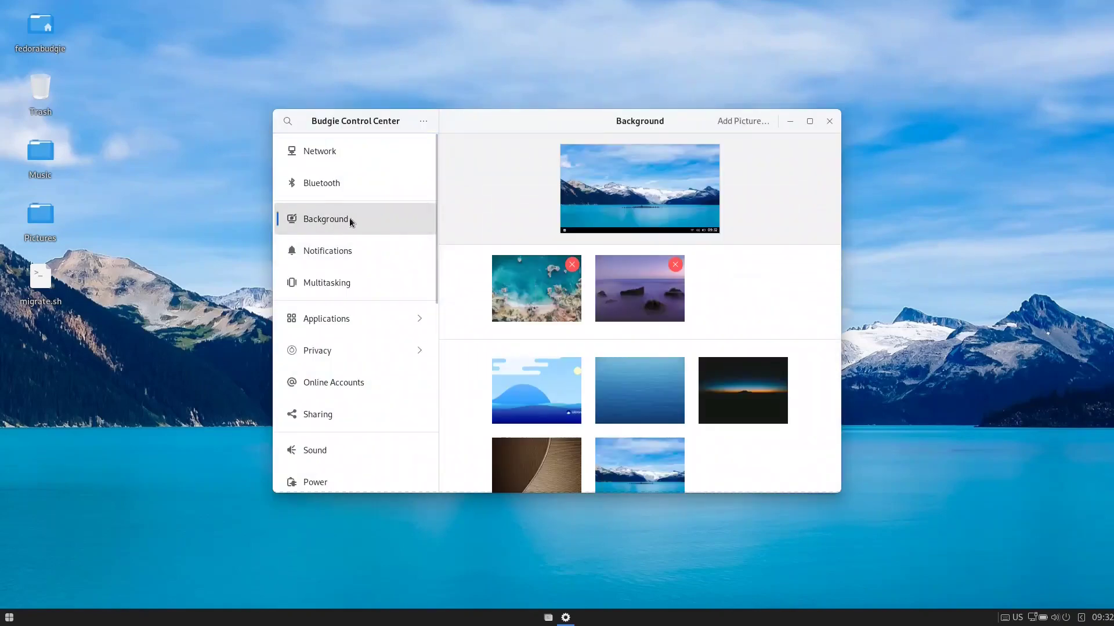
left_click(644, 303)
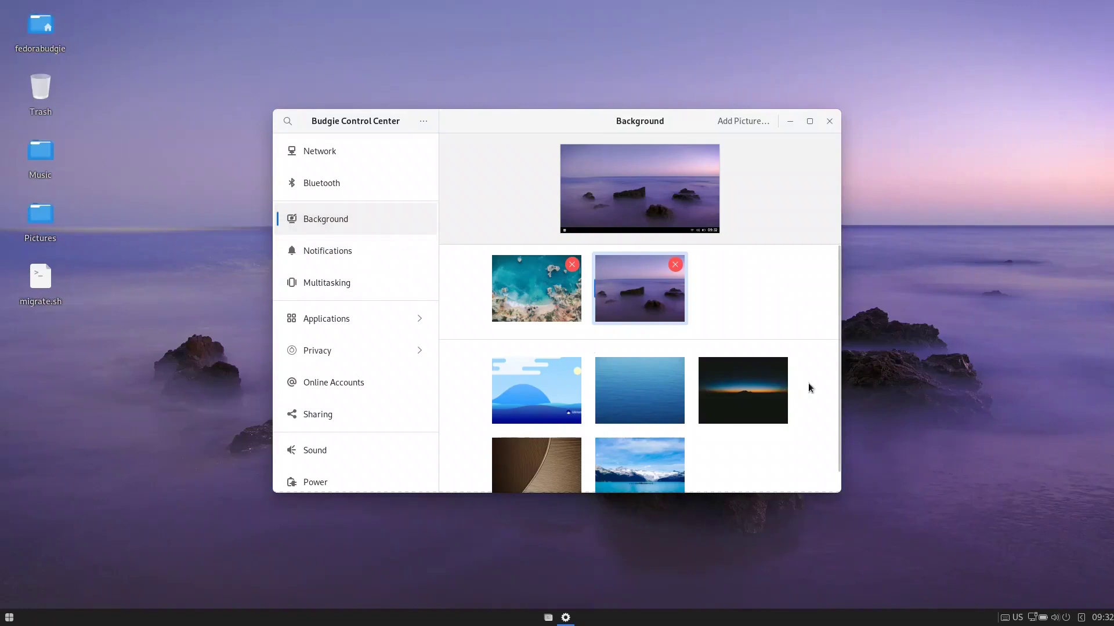
- Browse the Downloads folder for a background picture to add, cancel the selection, and close Budgie Control Center
scroll(809, 384, "down", 1)
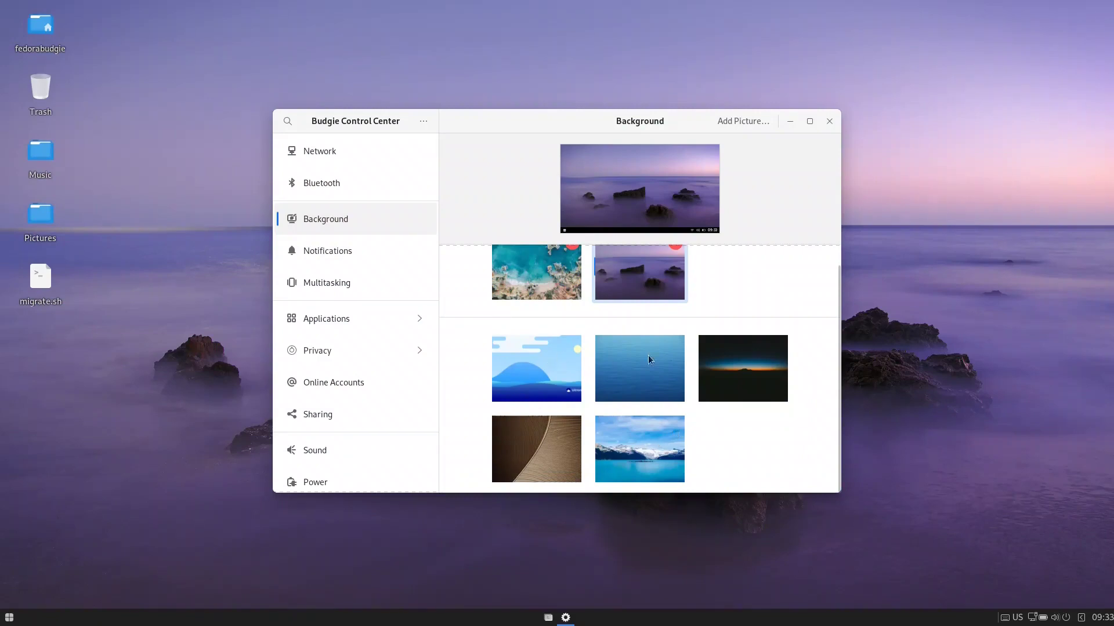
left_click(743, 121)
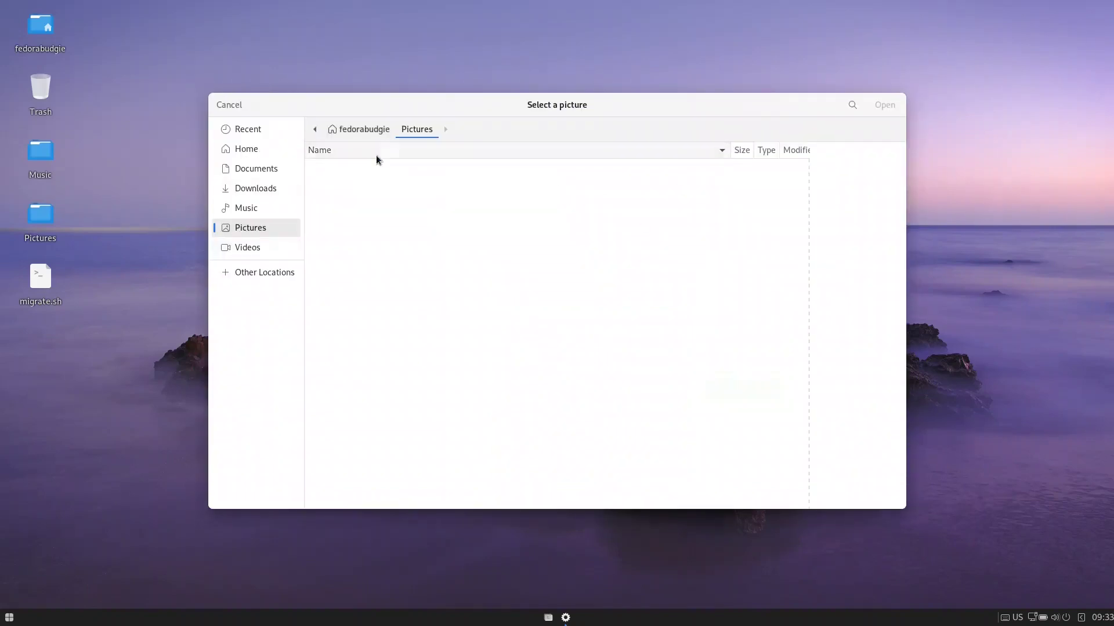
left_click(266, 187)
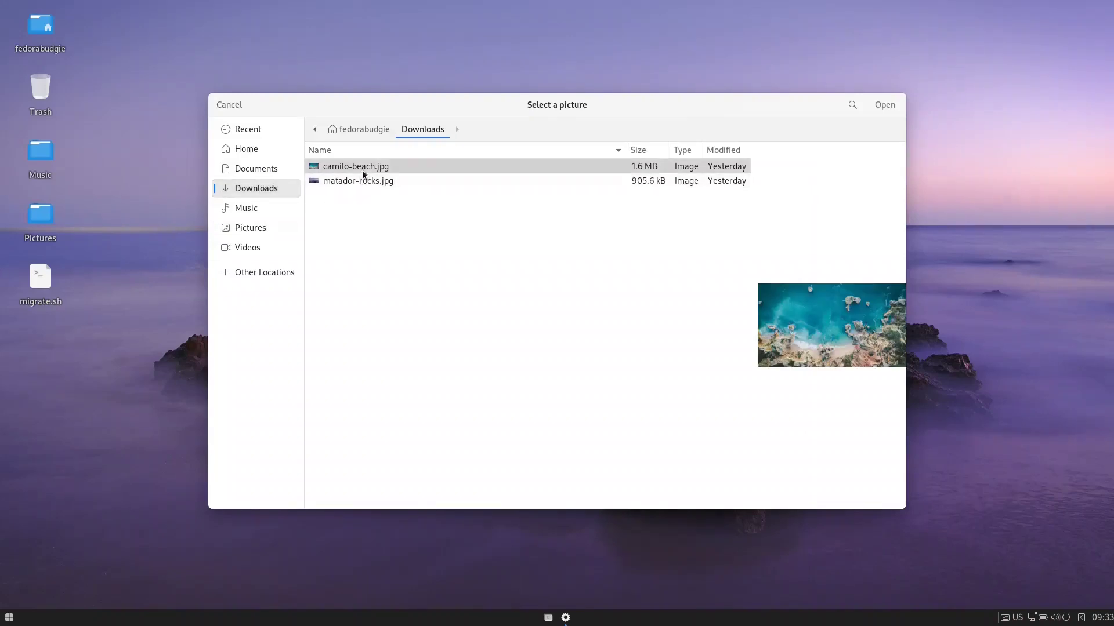
left_click(231, 105)
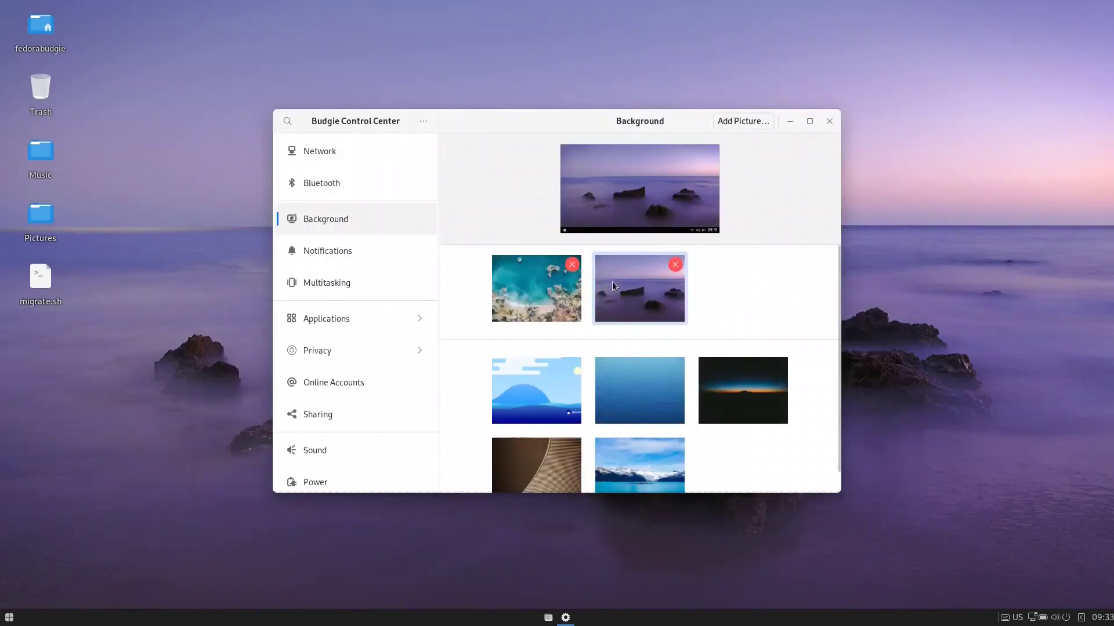
left_click(830, 121)
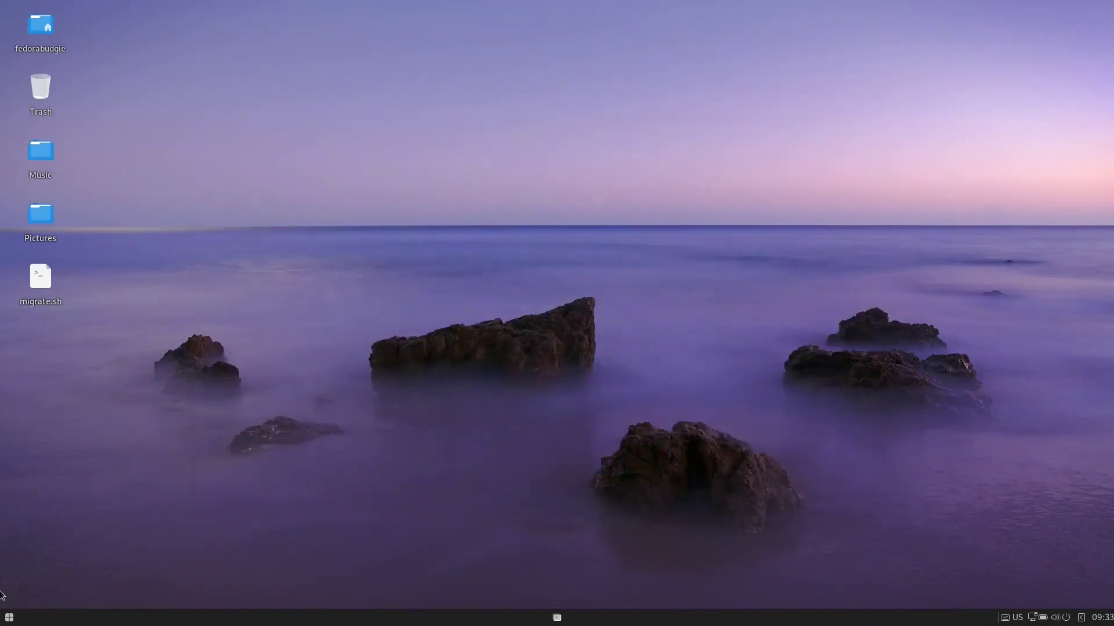
- Search the applications for "wall", open WallStreet Control and enable Run WallStreet
left_click(4, 619)
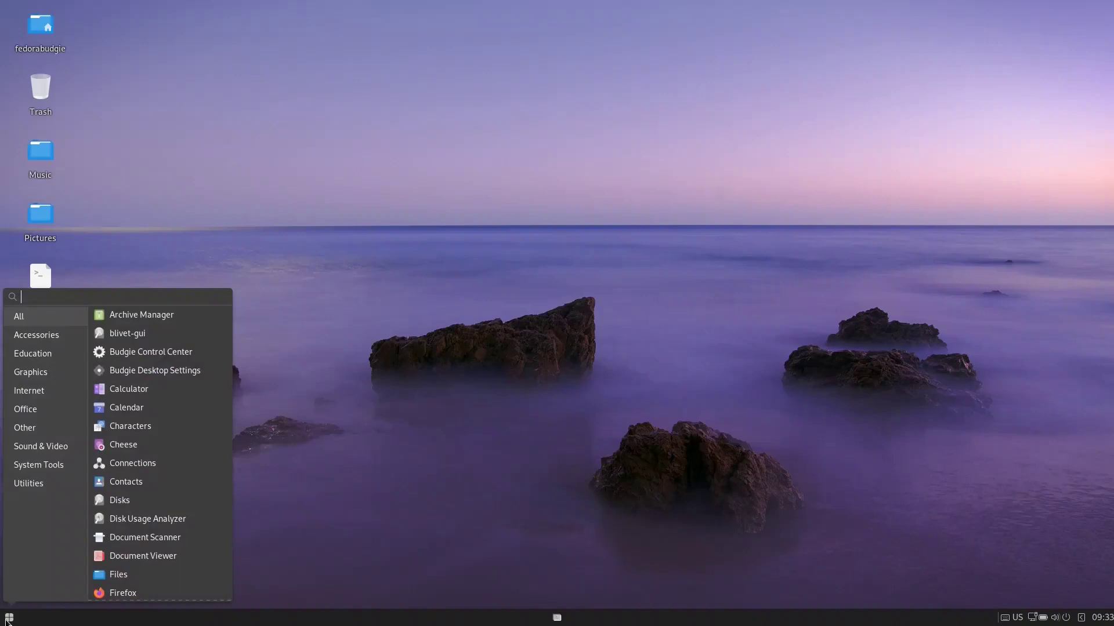
type("wall")
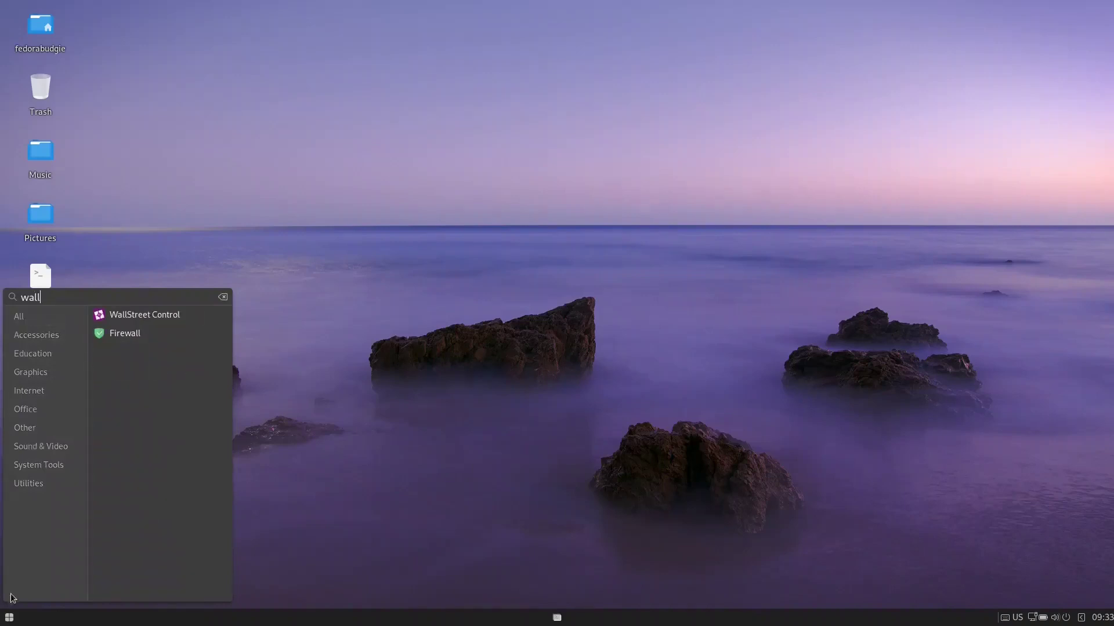
left_click(162, 316)
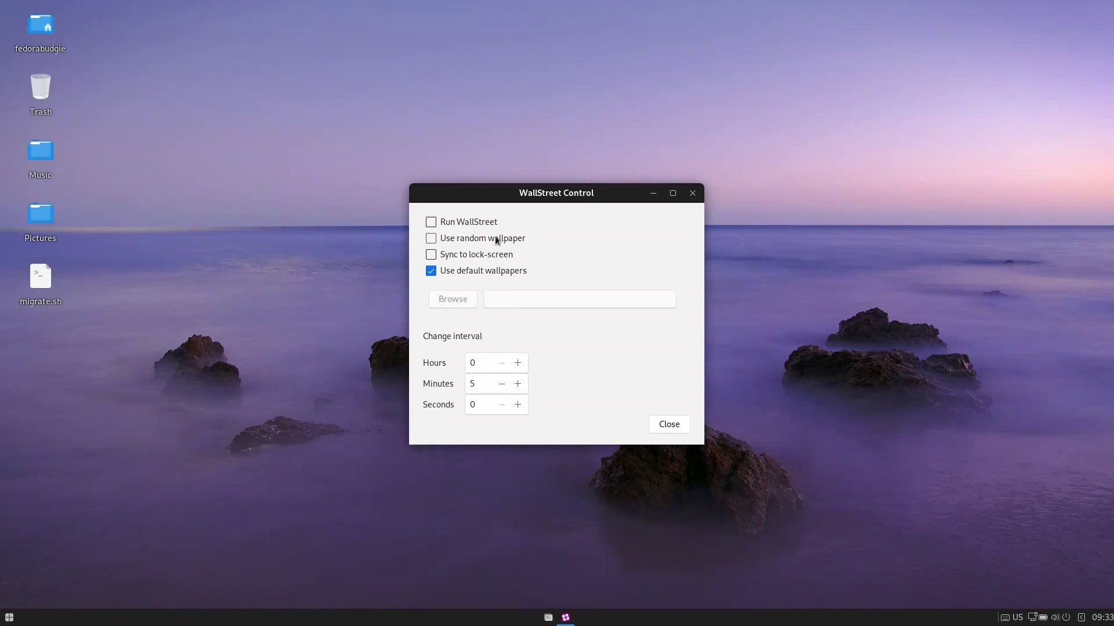
left_click(441, 224)
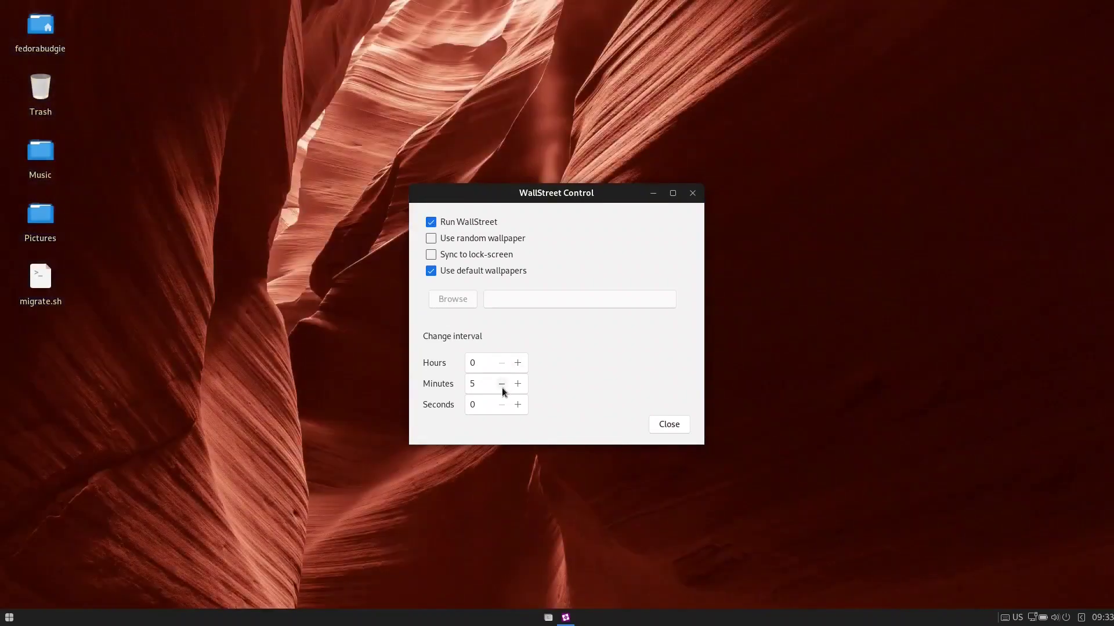
- Shorten the minutes value of the wallpaper change interval and close WallStreet Control
left_click(501, 384)
left_click(502, 384)
left_click(502, 384)
left_click(501, 384)
left_click(519, 384)
left_click(519, 384)
left_click(670, 425)
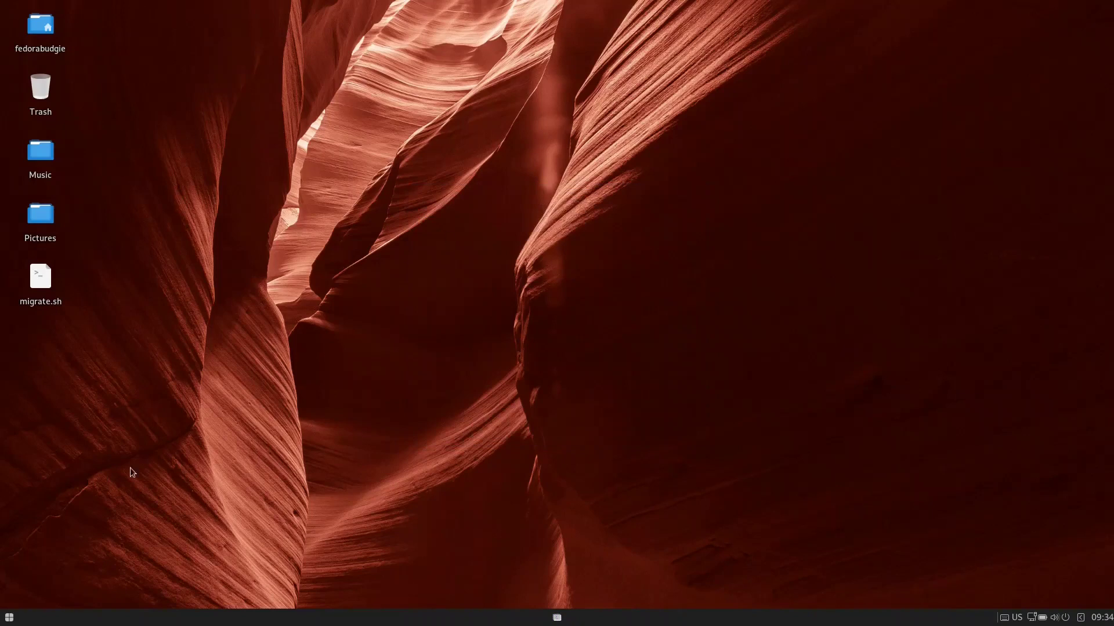
- Open Budgie Desktop Settings from the desktop, review the available widget themes without changing the selection, and minimize the window
right_click(534, 137)
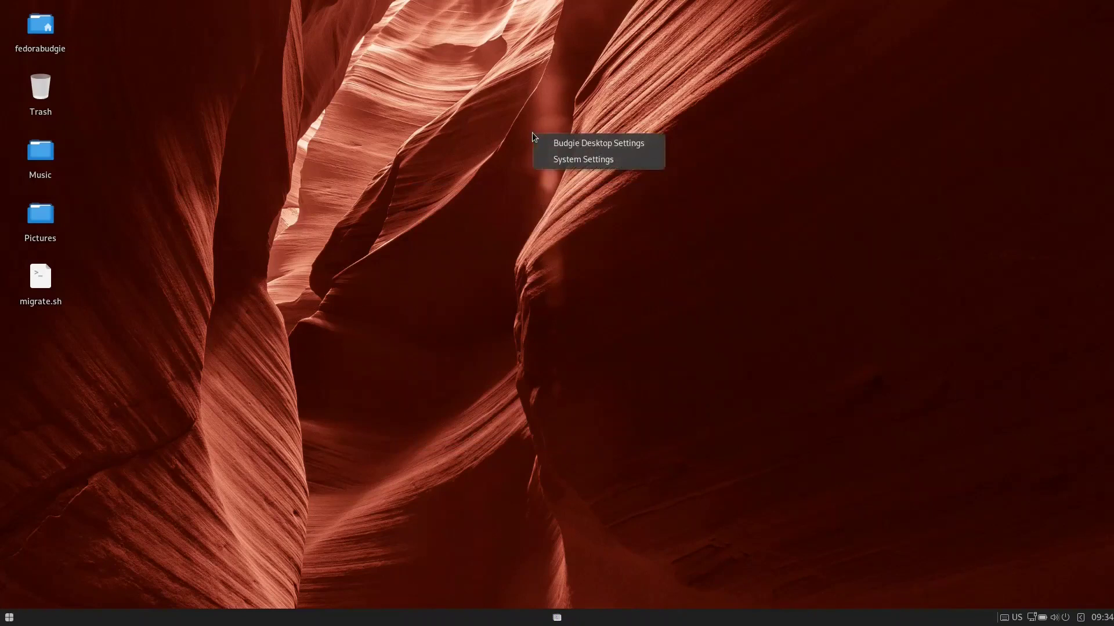
left_click(572, 145)
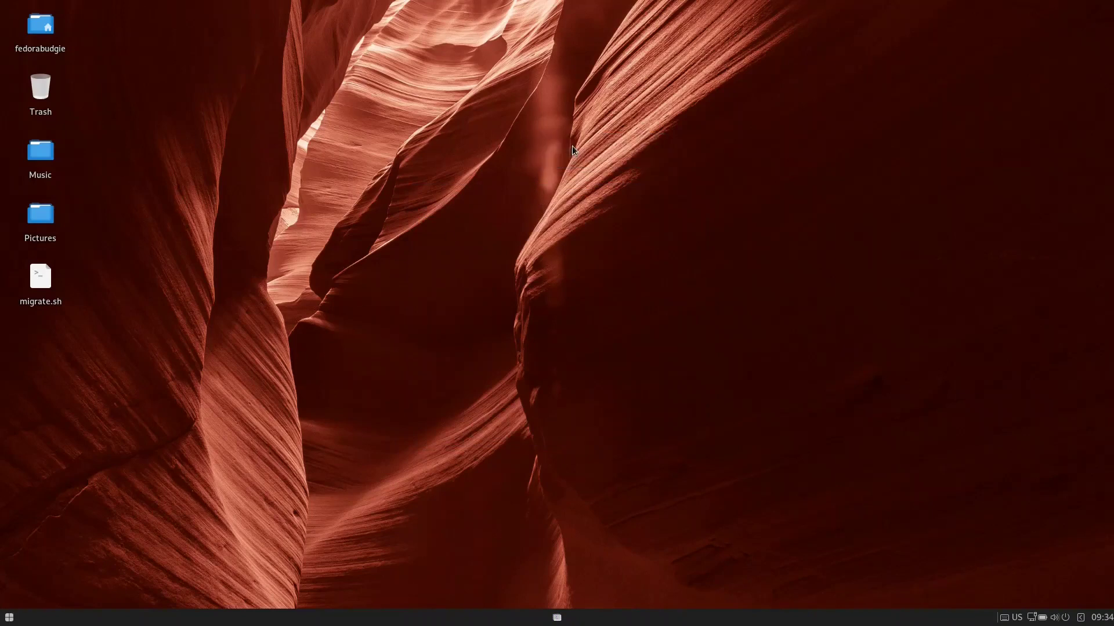
left_click_drag(382, 109, 627, 136)
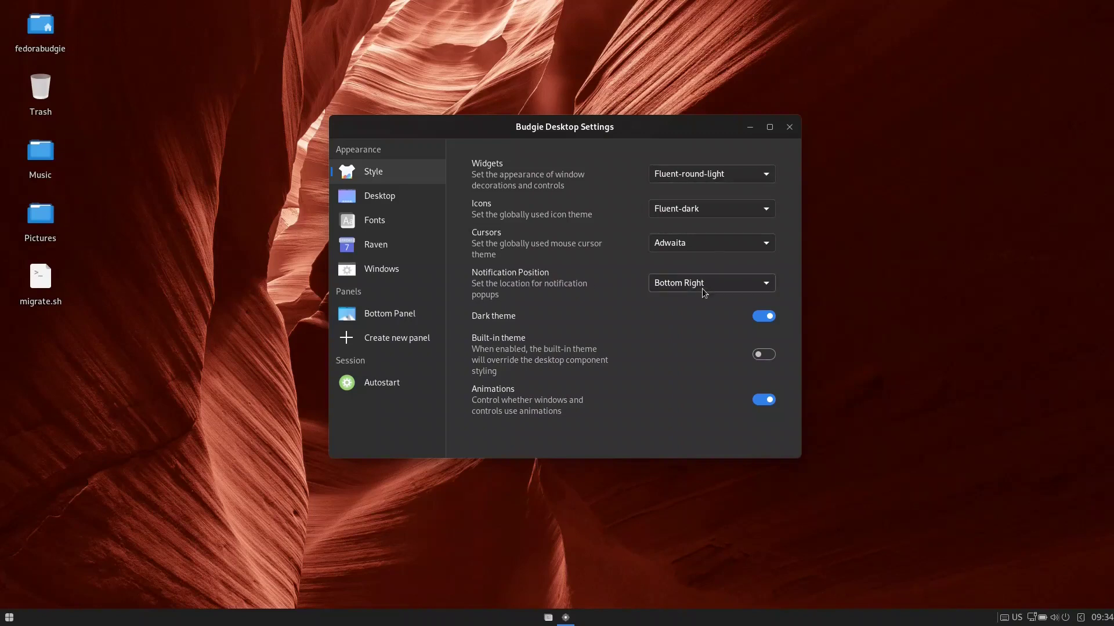
left_click(739, 184)
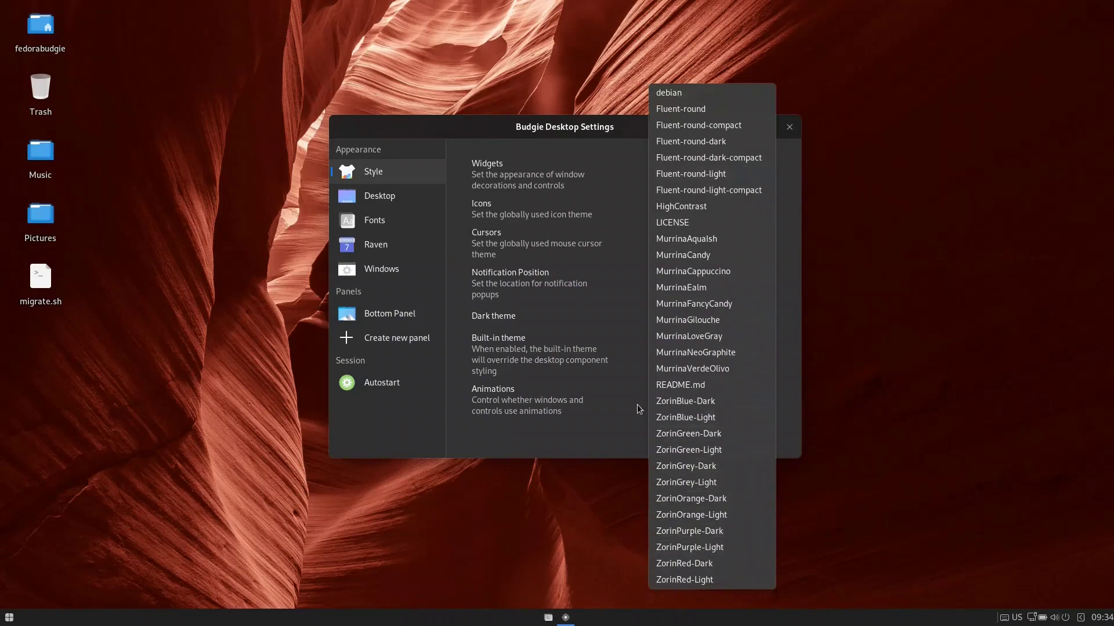
left_click(617, 399)
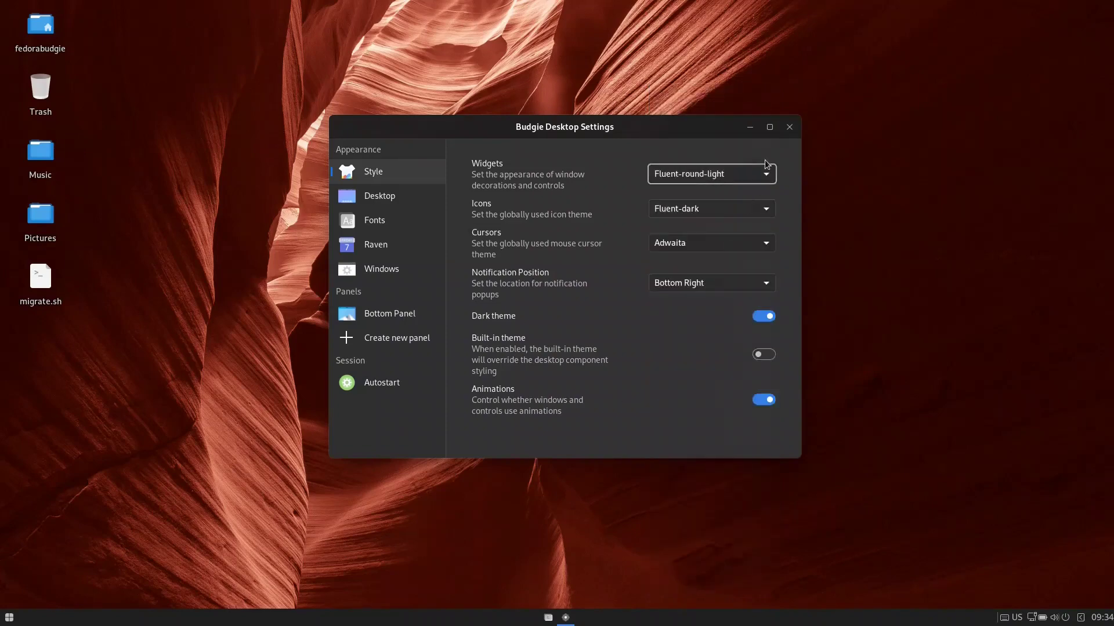
left_click(747, 126)
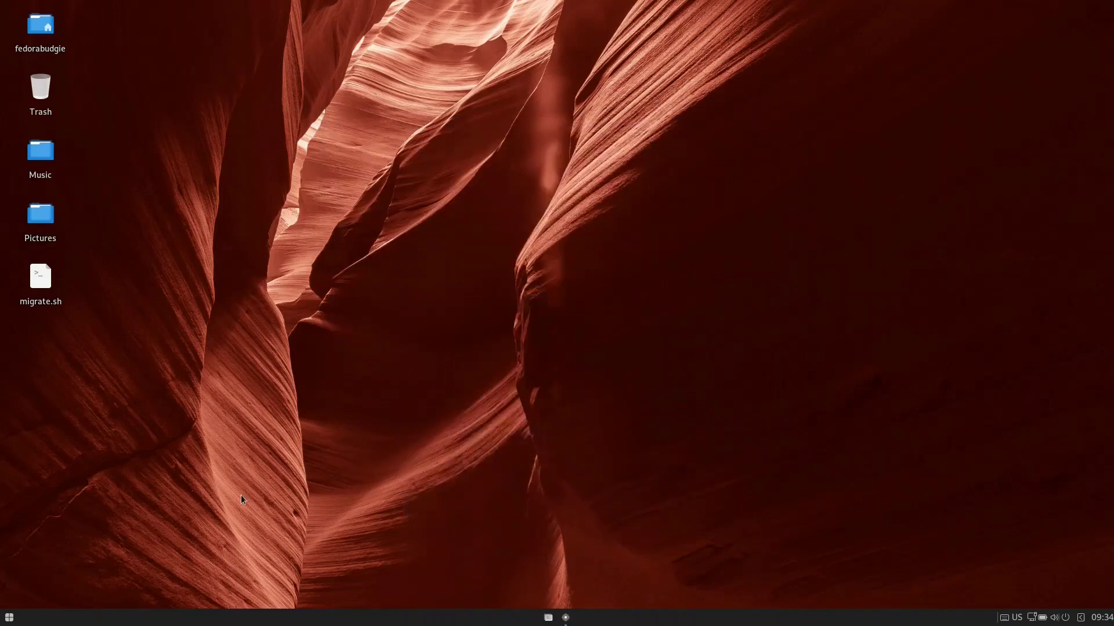
- Switch to Firefox, view the zorin-desktop-themes and bookmarked zorin-icon-themes repositories on GitHub, and minimize the browser
left_click(9, 617)
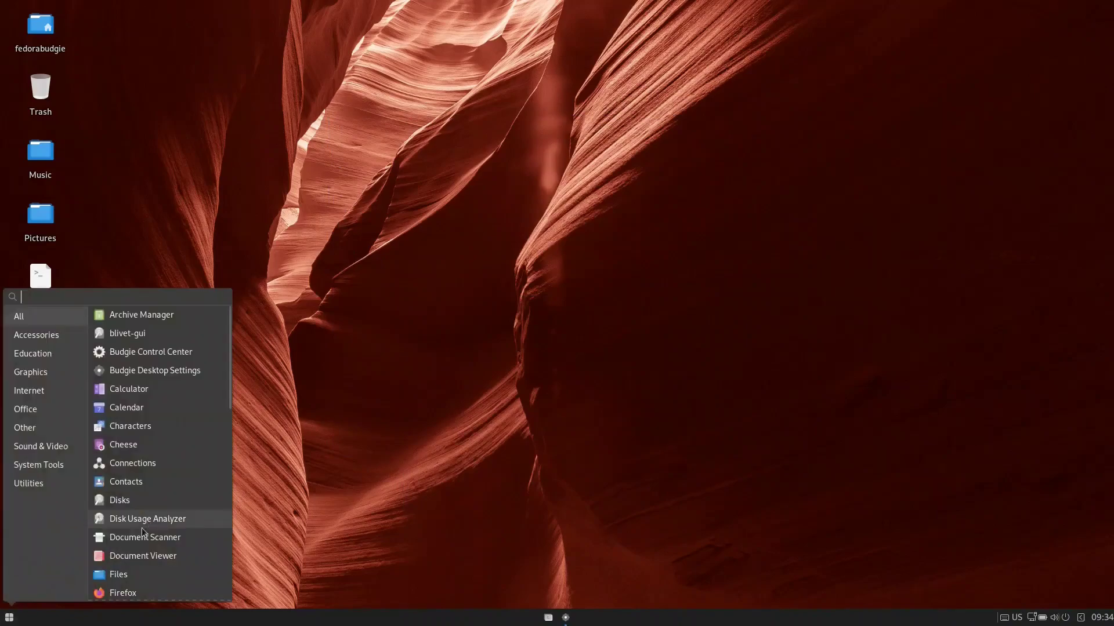
left_click(133, 590)
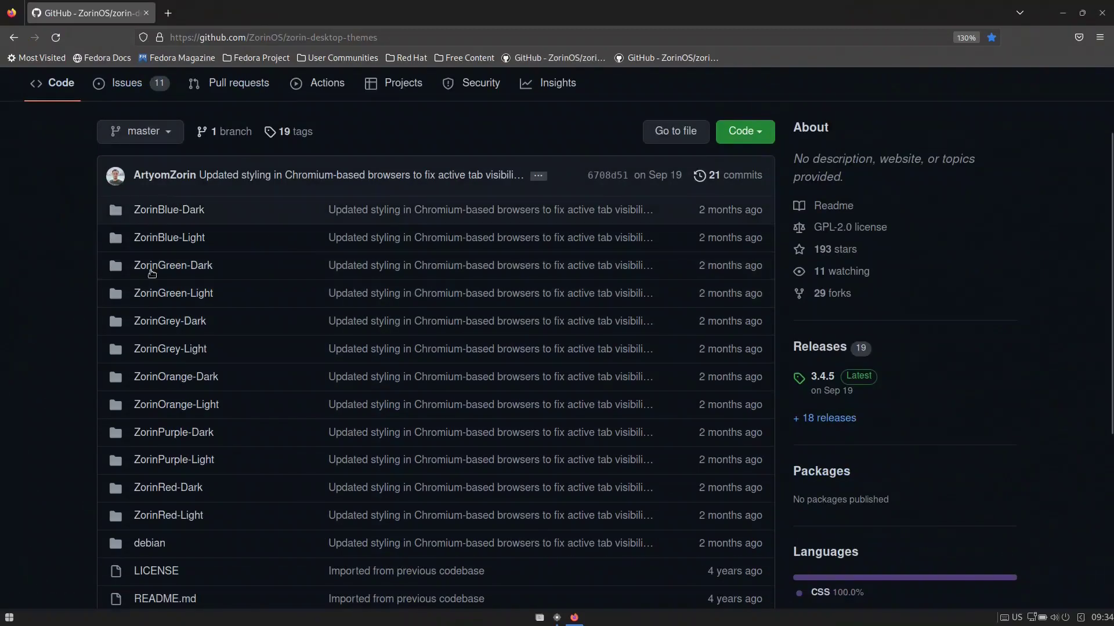
scroll(244, 127, "up", 3)
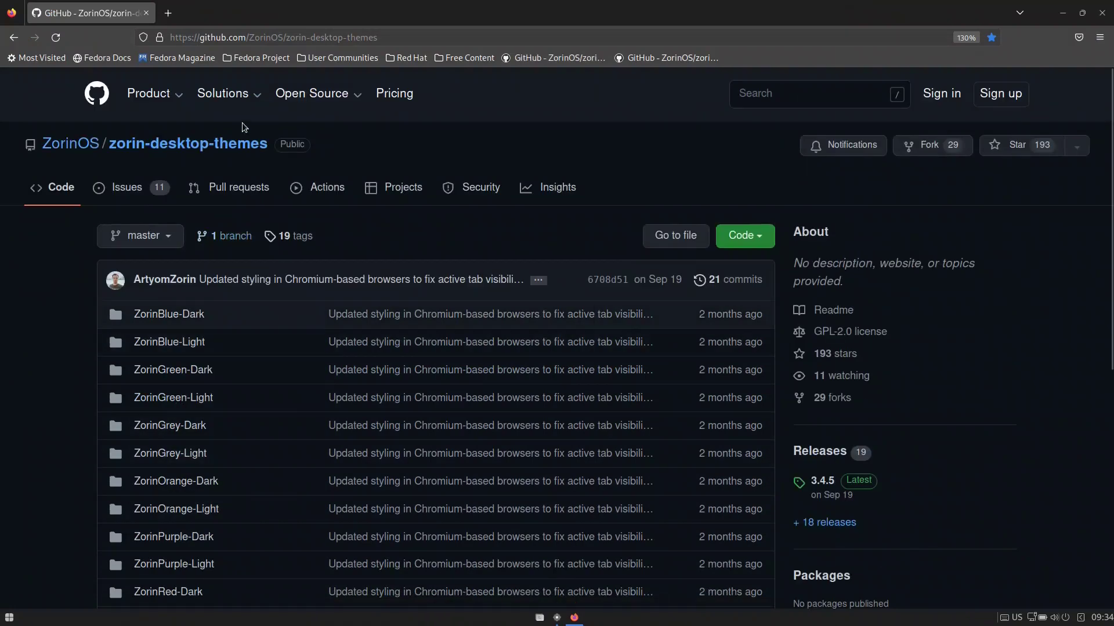
left_click(655, 60)
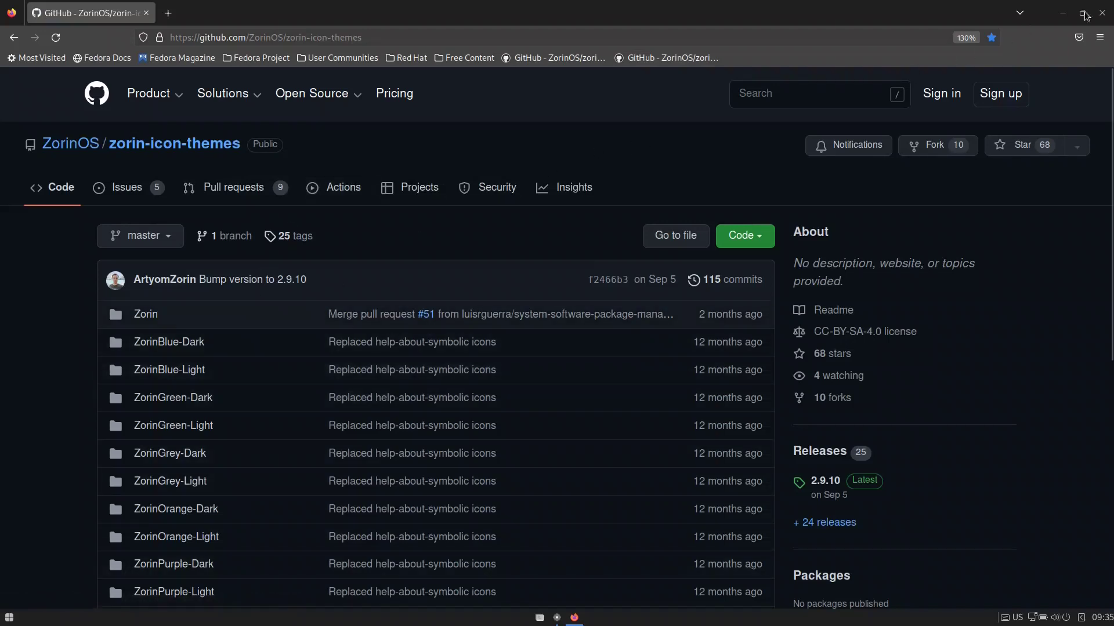
left_click(1063, 13)
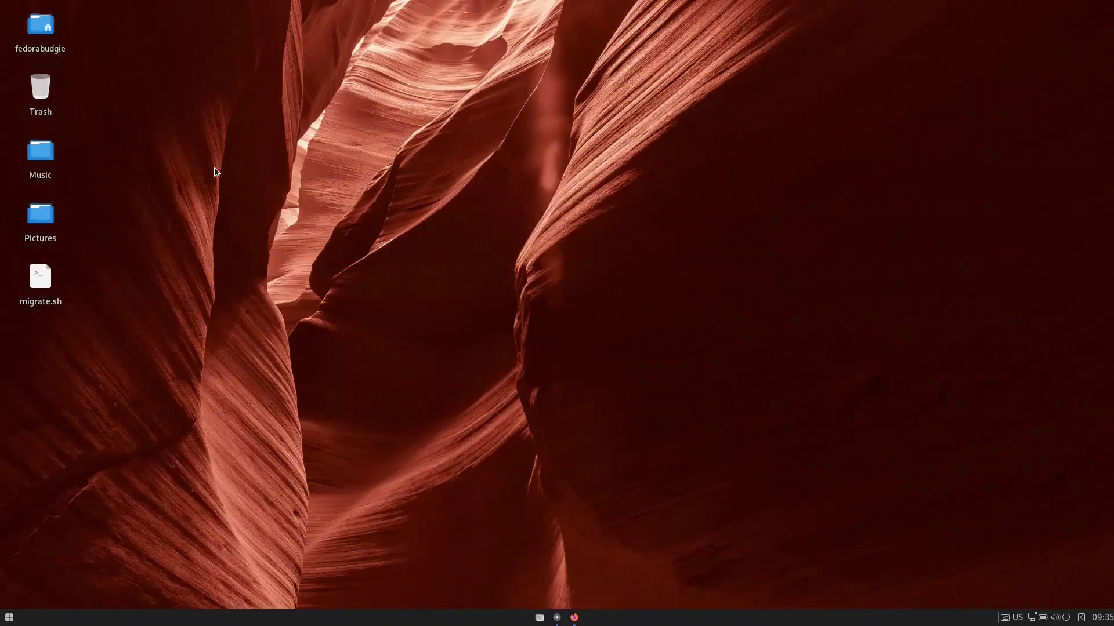
- Open the home folder from the desktop, examine the contents of the hidden .themes folder, and return to Home
double_click(39, 30)
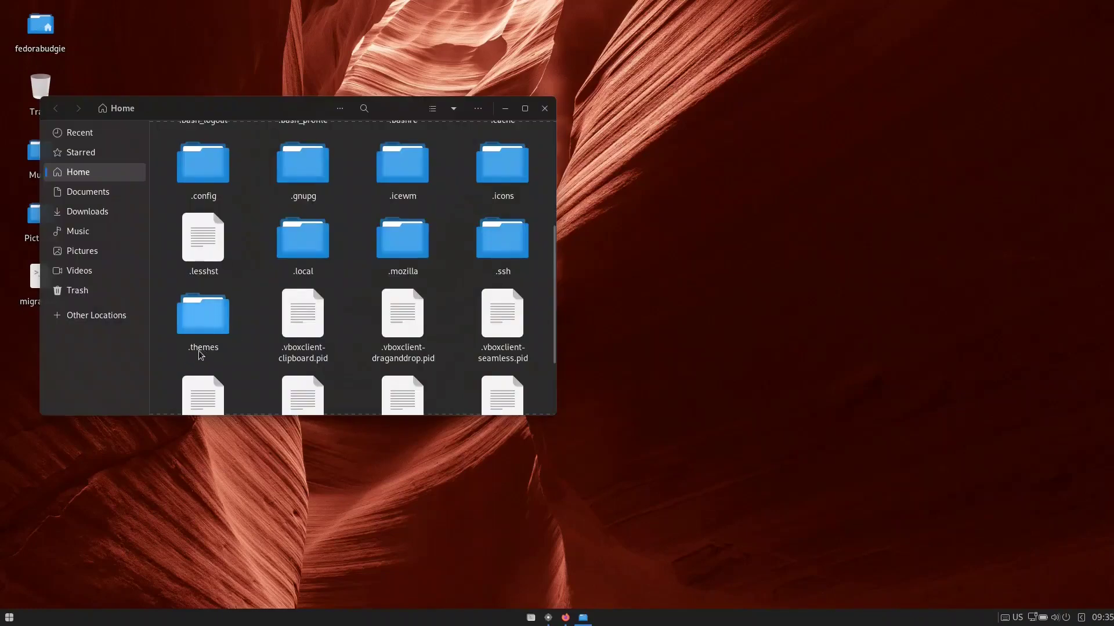
double_click(200, 345)
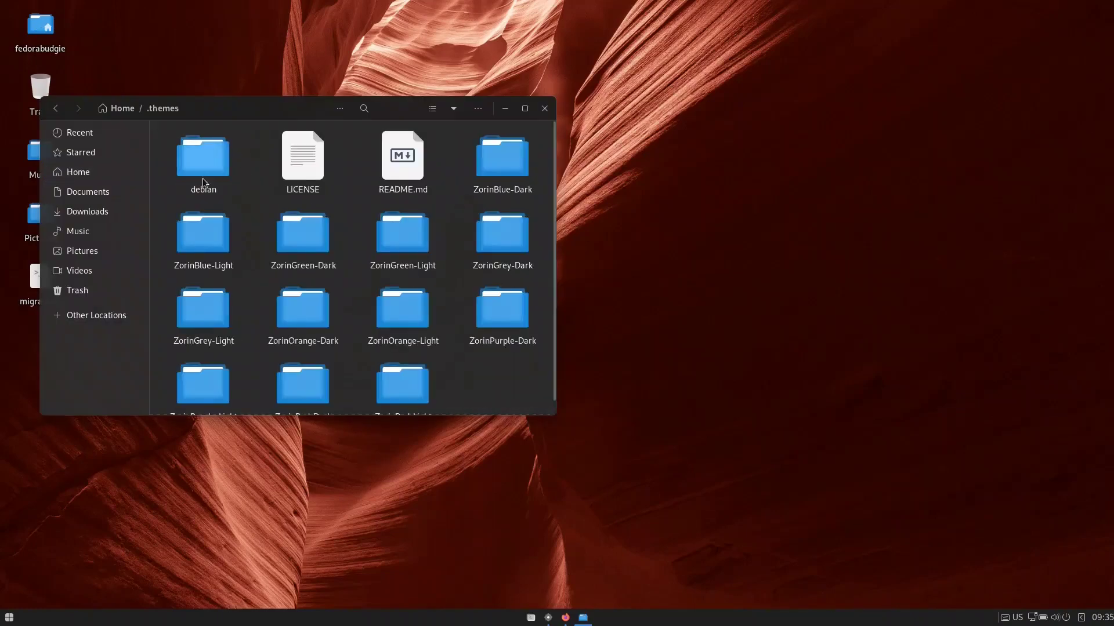
scroll(516, 354, "down", 1)
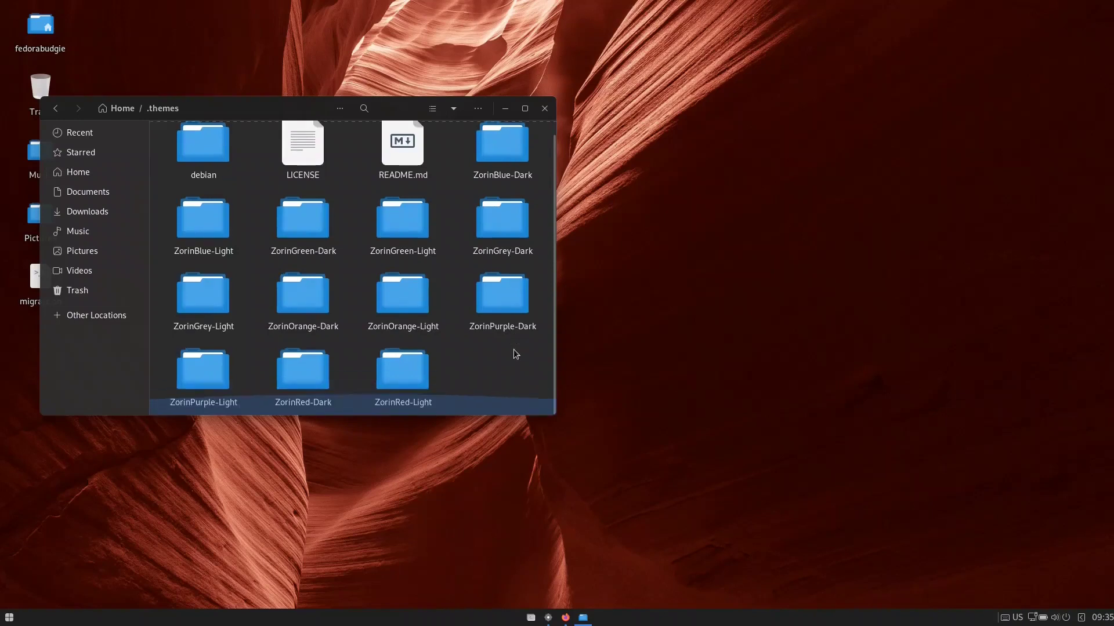
scroll(512, 352, "up", 1)
left_click(56, 108)
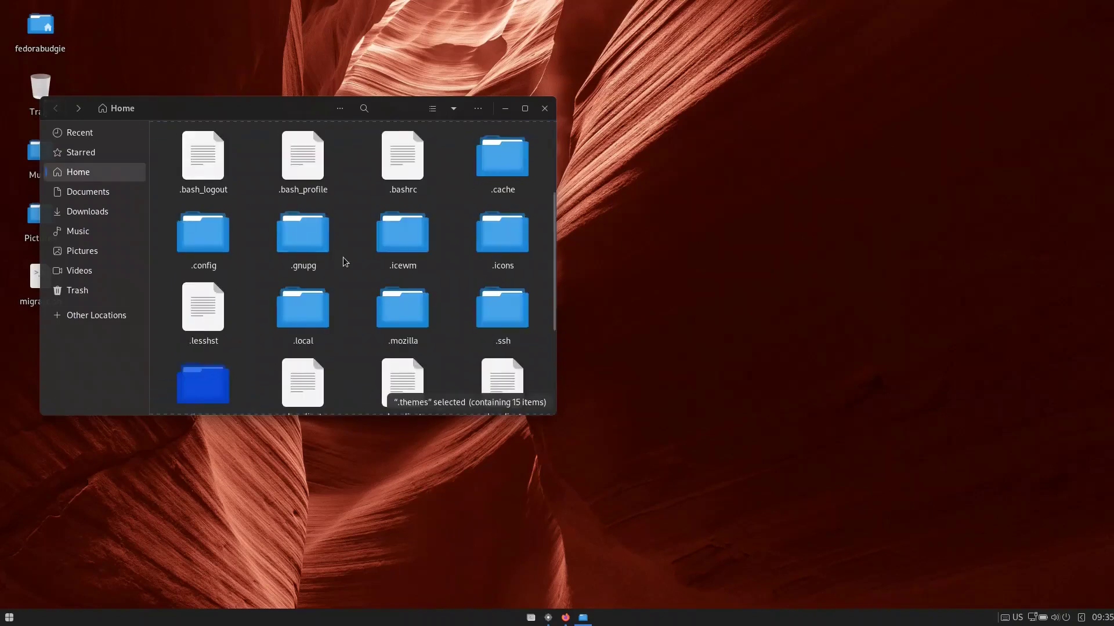
- Examine the Zorin icon theme folders in the hidden .icons folder and close the file manager
left_click(458, 295)
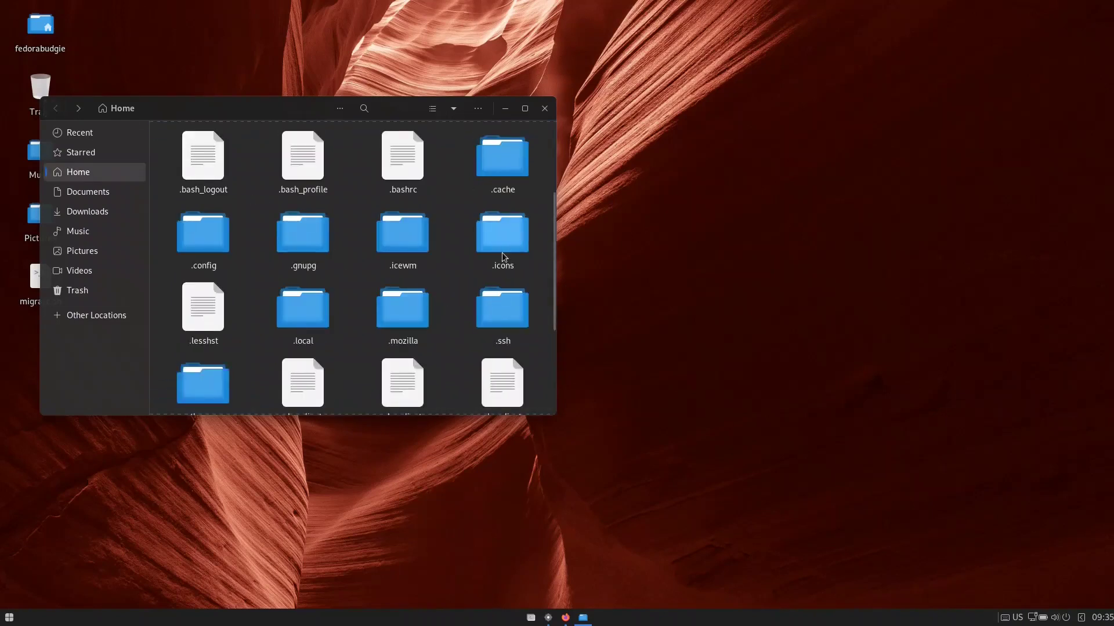
double_click(509, 250)
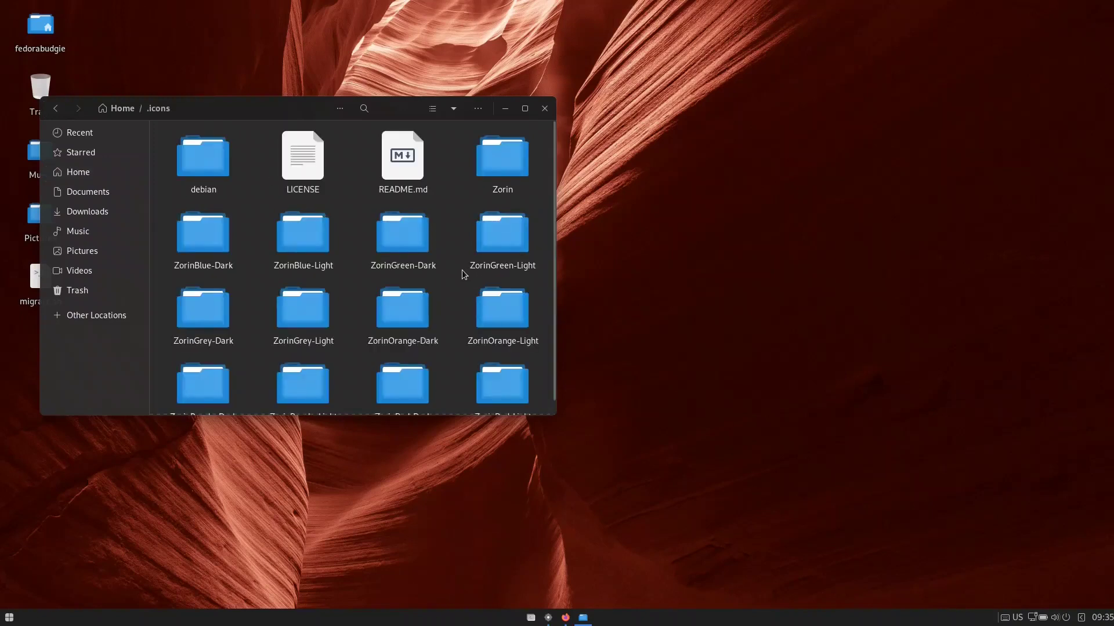
scroll(462, 270, "down", 1)
scroll(462, 270, "up", 1)
left_click(545, 109)
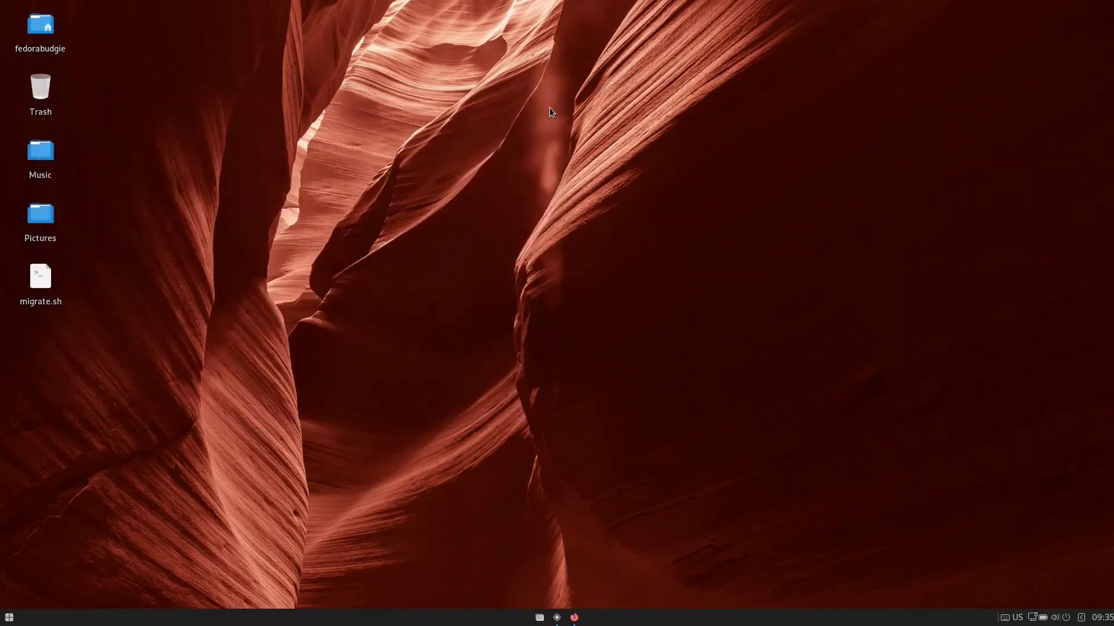
- Set both the Widgets and Icons themes to ZorinGreen-Dark in Budgie Desktop Settings
left_click(740, 176)
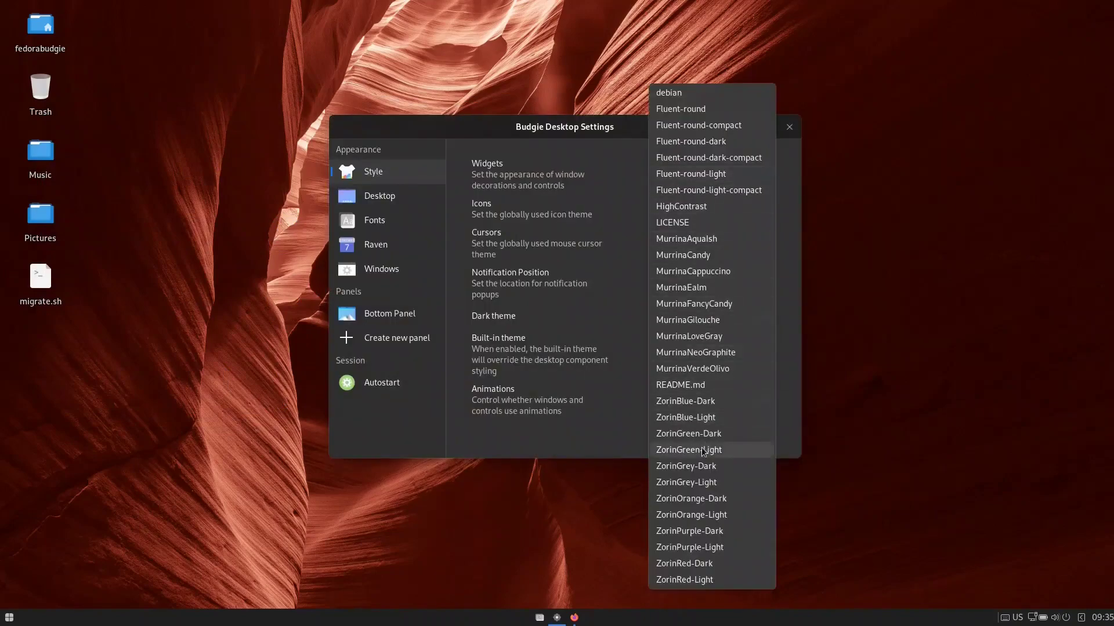
left_click(722, 435)
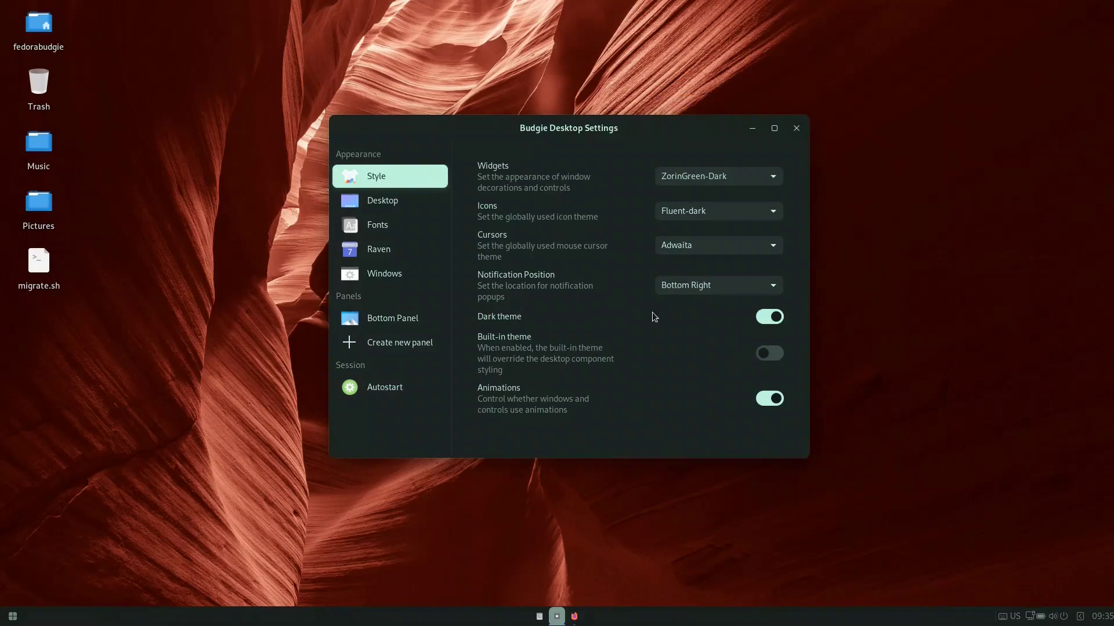
left_click(725, 210)
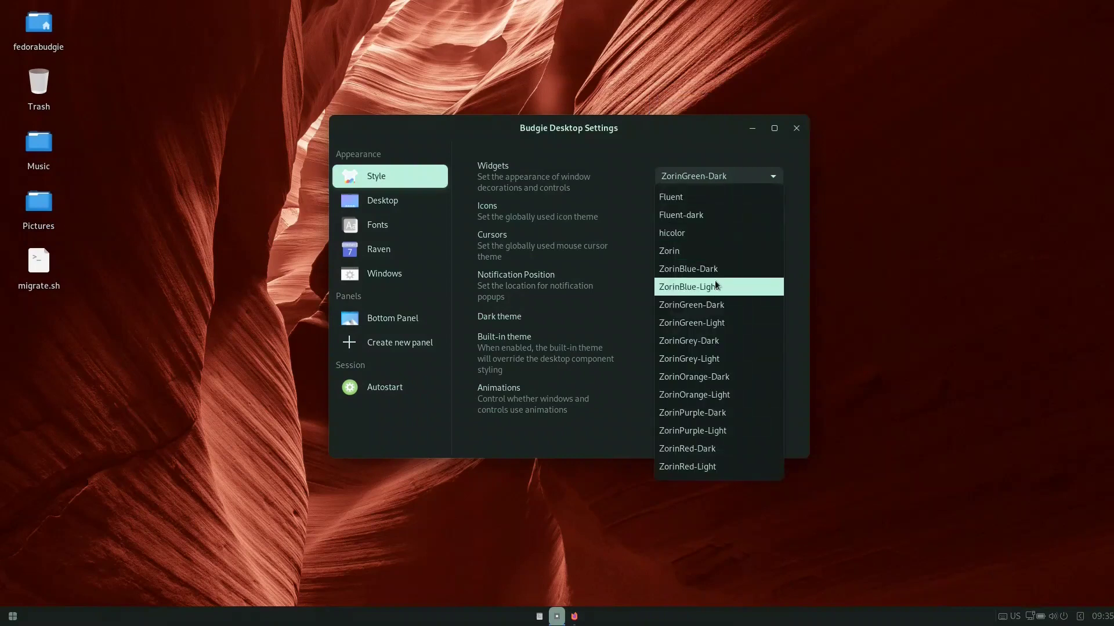
left_click(739, 304)
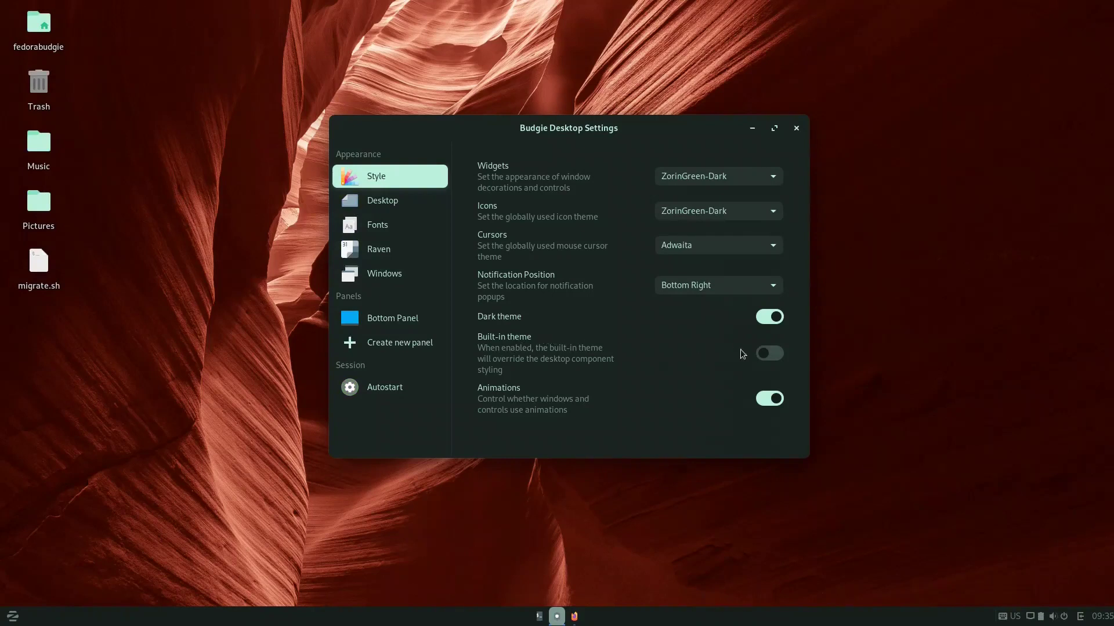
- Switch the built-in theme on, off and on again to compare the panel styling
left_click(765, 356)
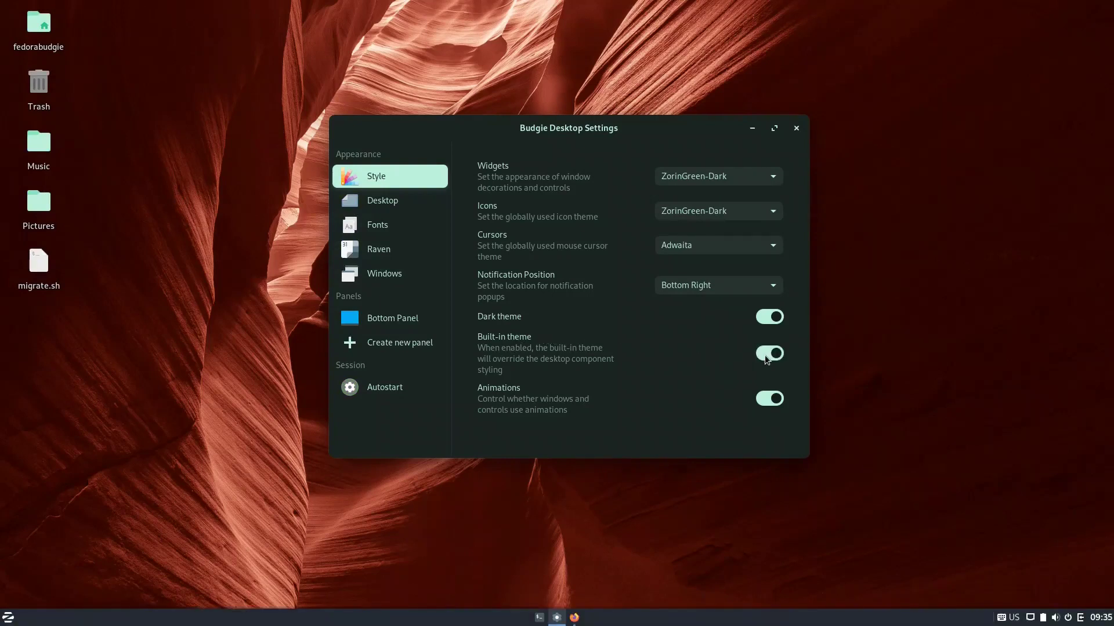
left_click(765, 355)
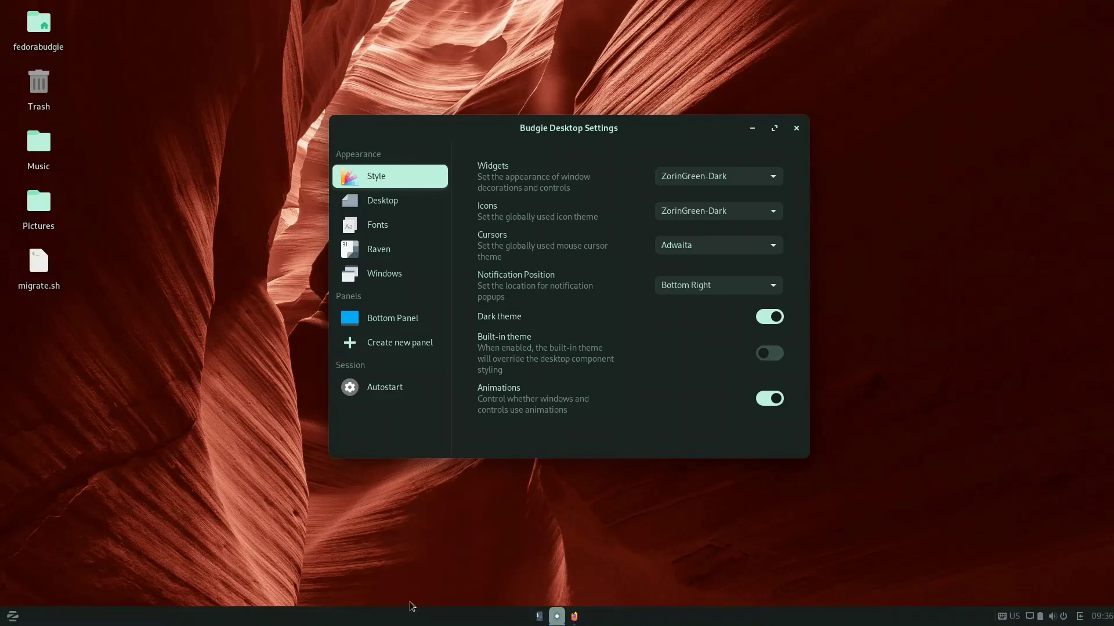
left_click(767, 357)
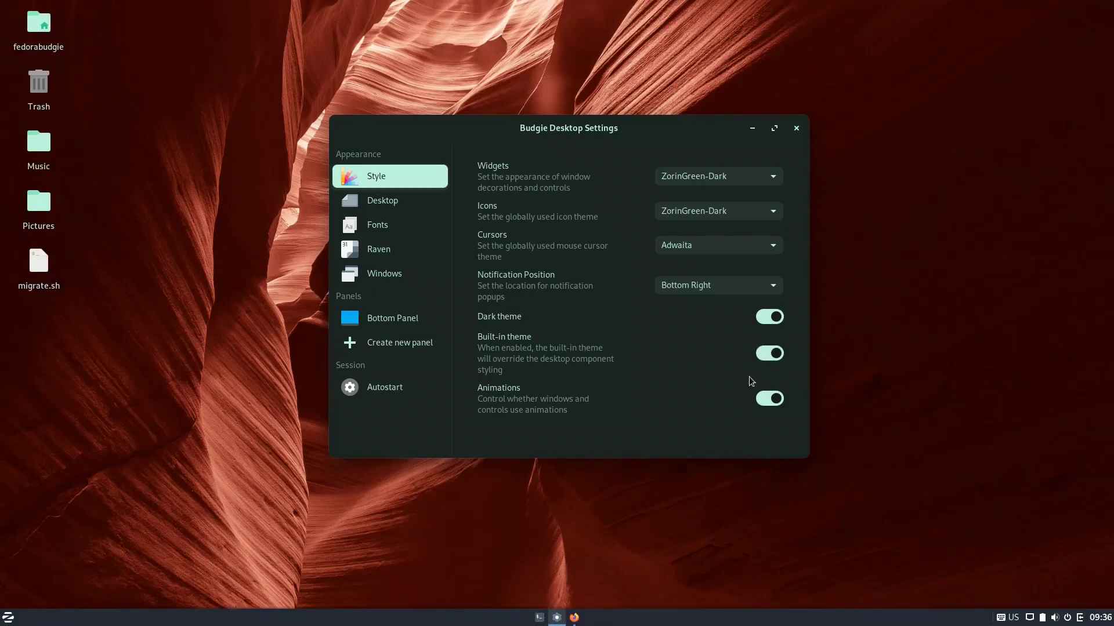
- Toggle the dark theme off and on repeatedly to compare its effect, and turn the built-in theme off
left_click(774, 320)
left_click(774, 321)
left_click(773, 321)
left_click(774, 321)
left_click(775, 320)
left_click(774, 320)
left_click(772, 356)
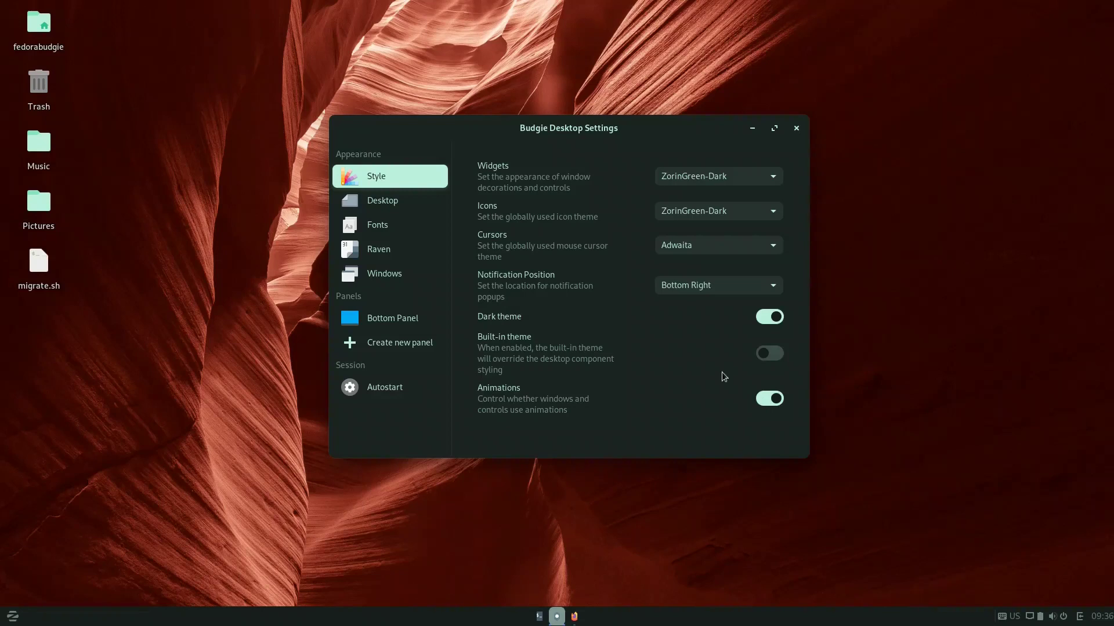
- Set the desktop icon size to Large in the Desktop settings
left_click(390, 203)
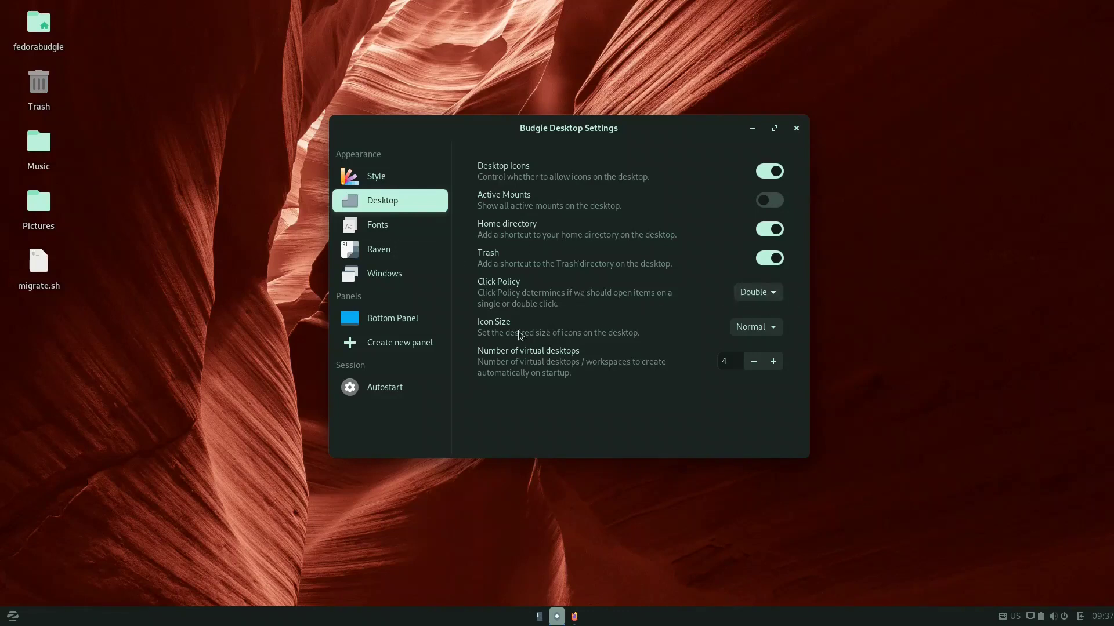
left_click(774, 329)
left_click(774, 349)
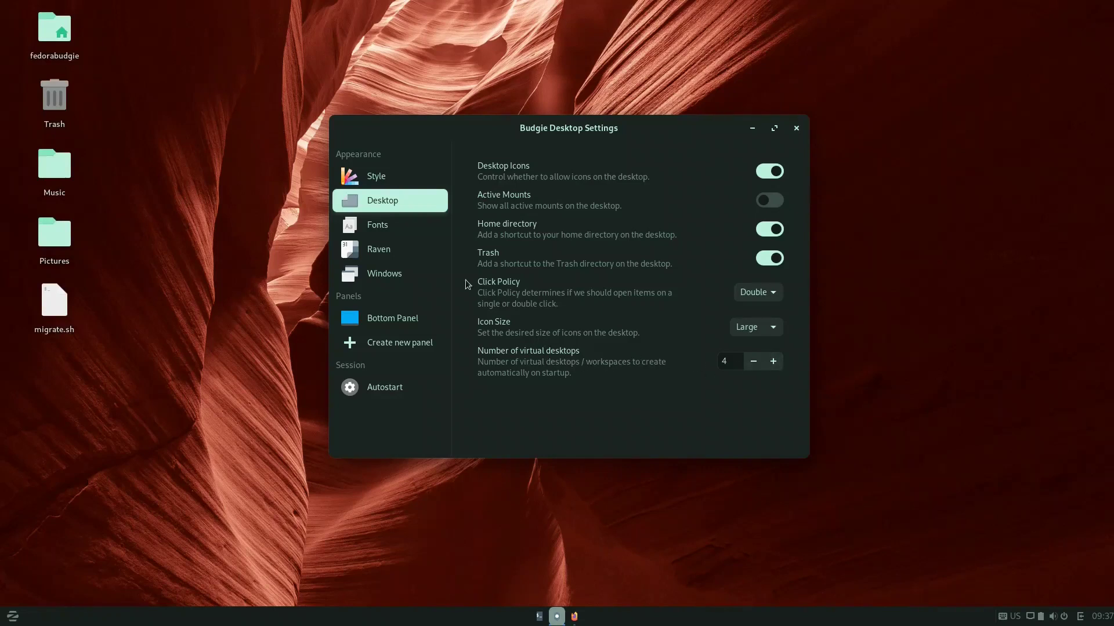
- Review the Fonts settings and the Raven widget settings
left_click(416, 232)
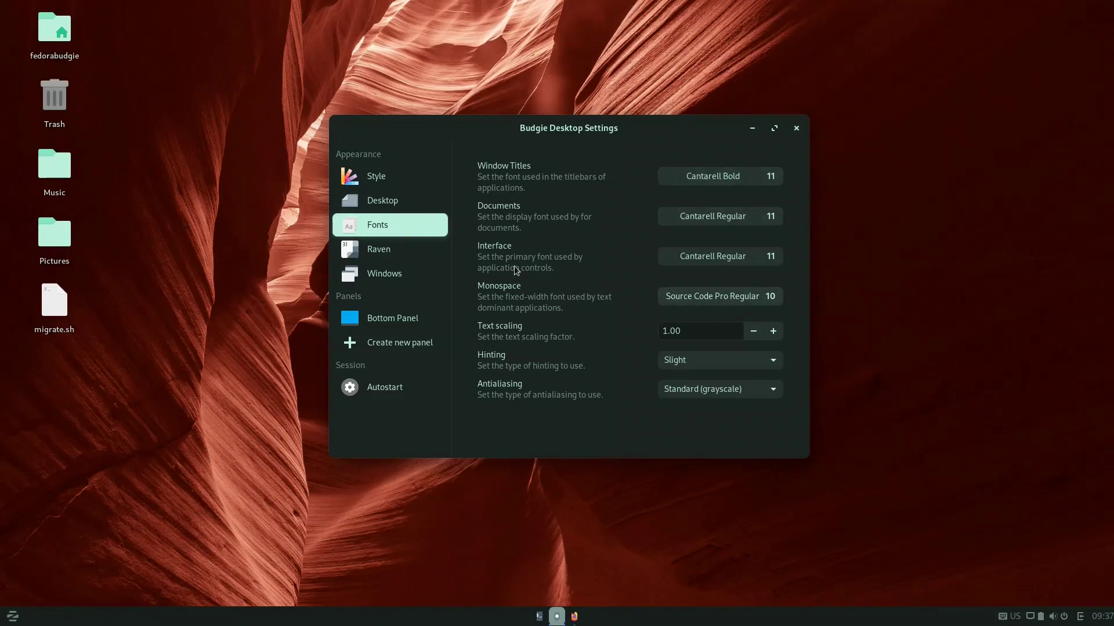
left_click(400, 251)
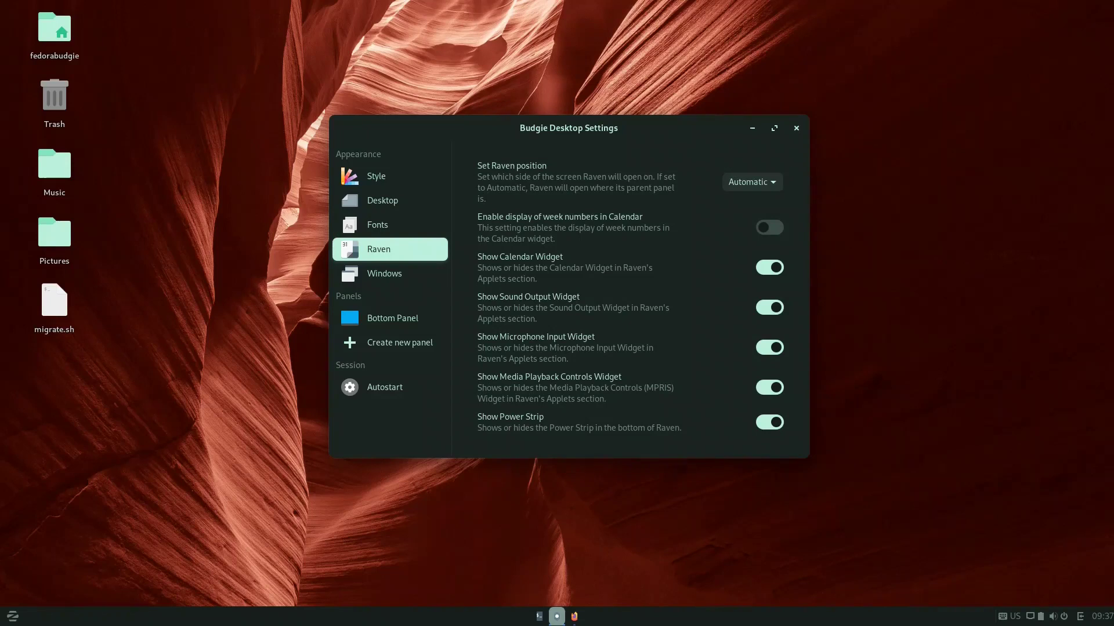
- Show and hide the Raven sidebar several times to examine its current styling
left_click(1082, 618)
left_click(1081, 619)
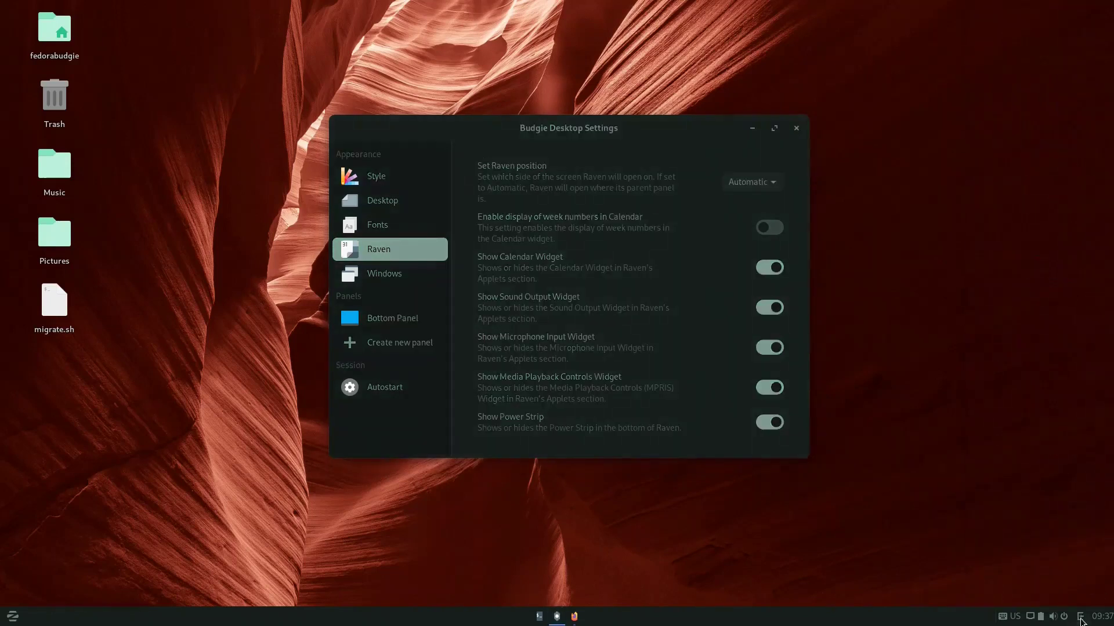
left_click(1082, 619)
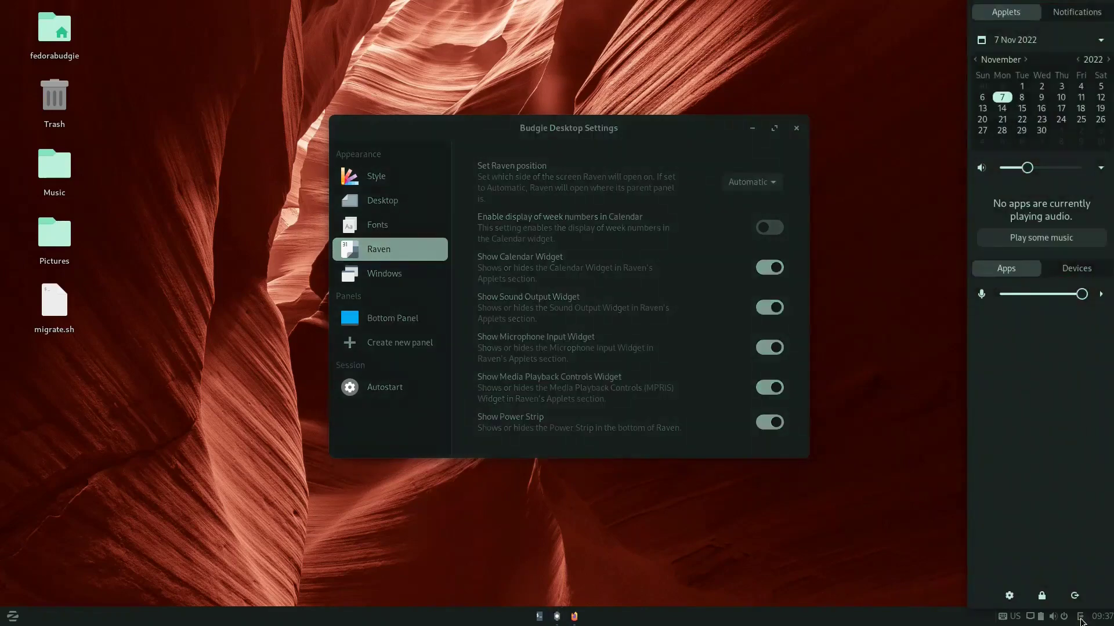
left_click(1081, 620)
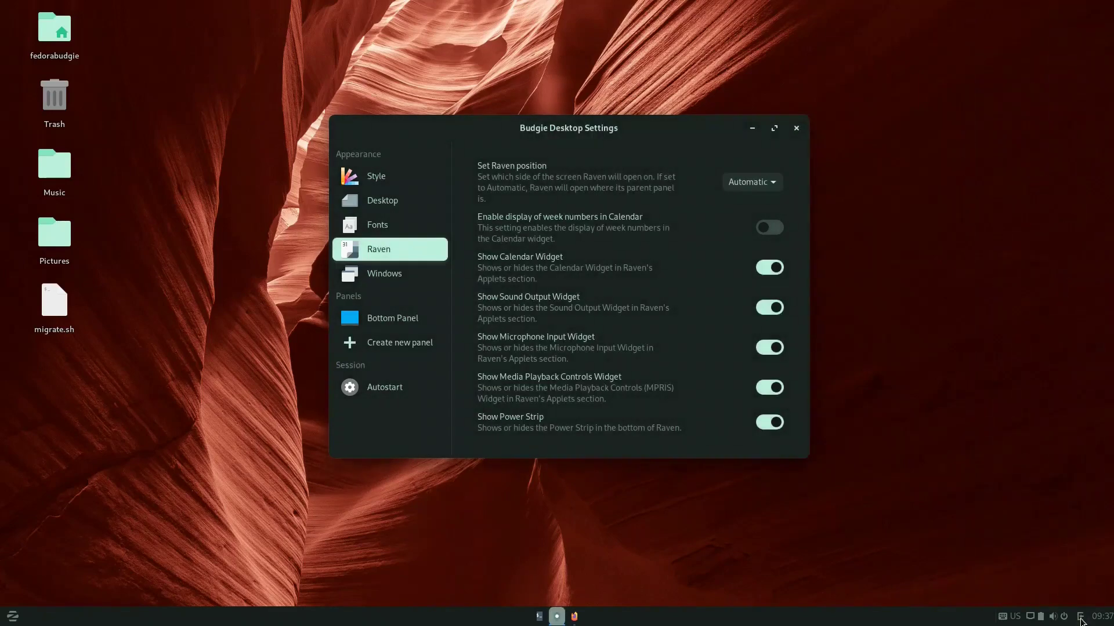
left_click(1081, 620)
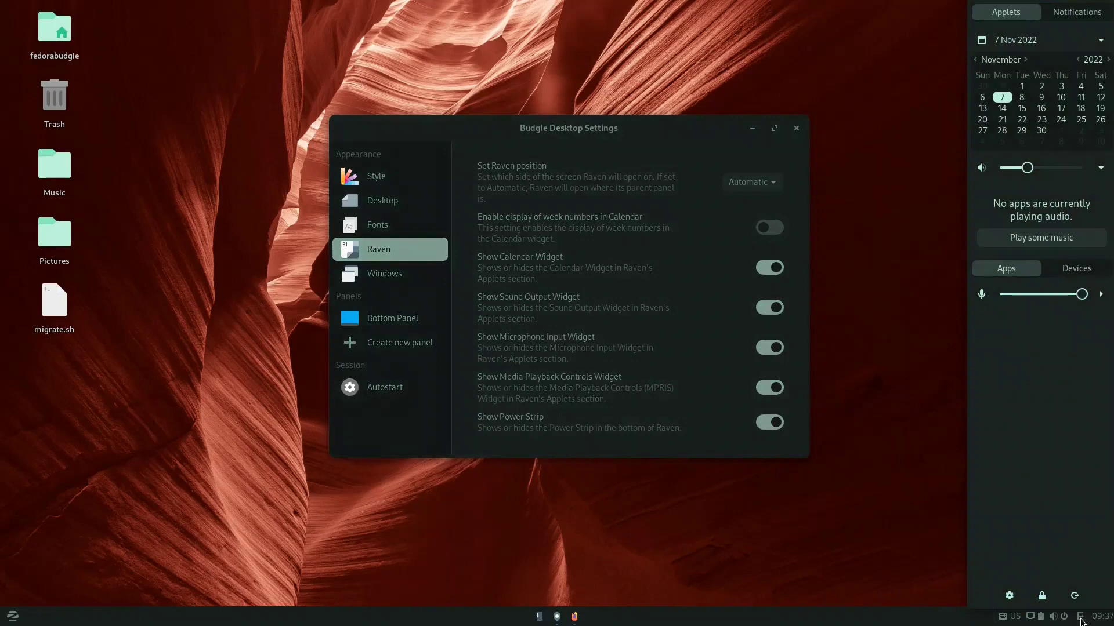
left_click(1081, 619)
left_click(1081, 619)
left_click(1081, 619)
left_click(1081, 620)
- Turn on the built-in theme in the Style settings and repeatedly open and close the Raven sidebar to compare its look
left_click(386, 179)
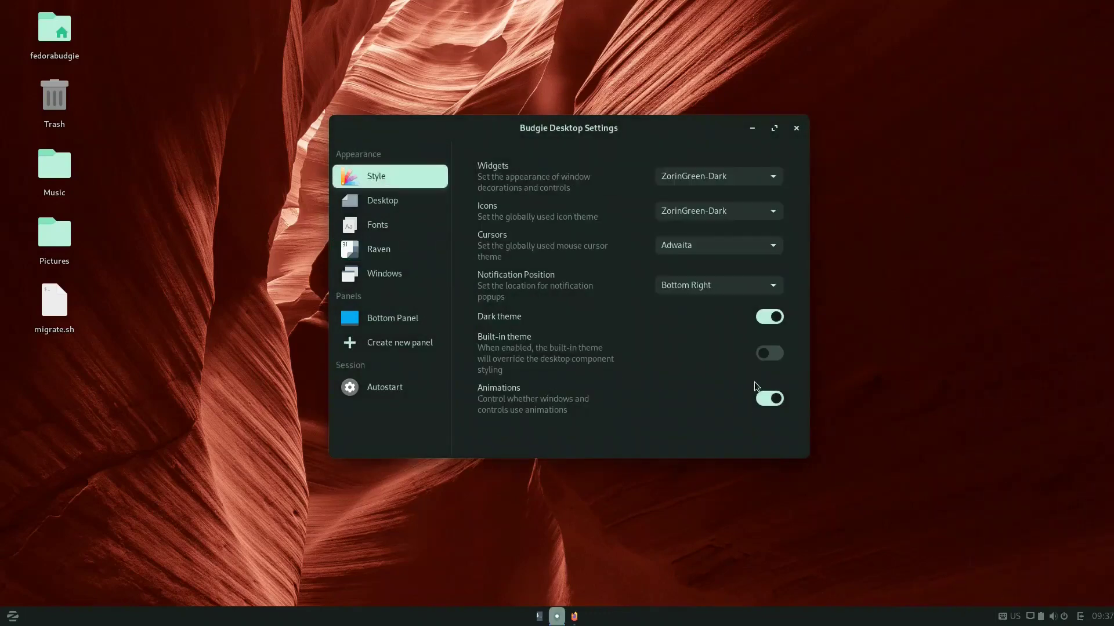
left_click(767, 353)
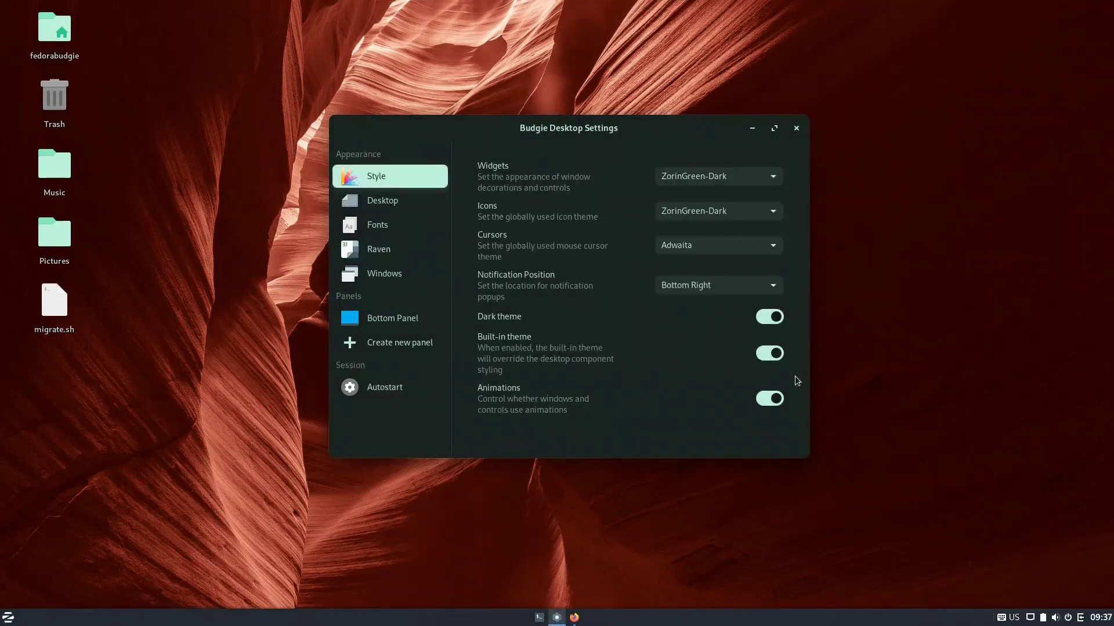
left_click(1080, 618)
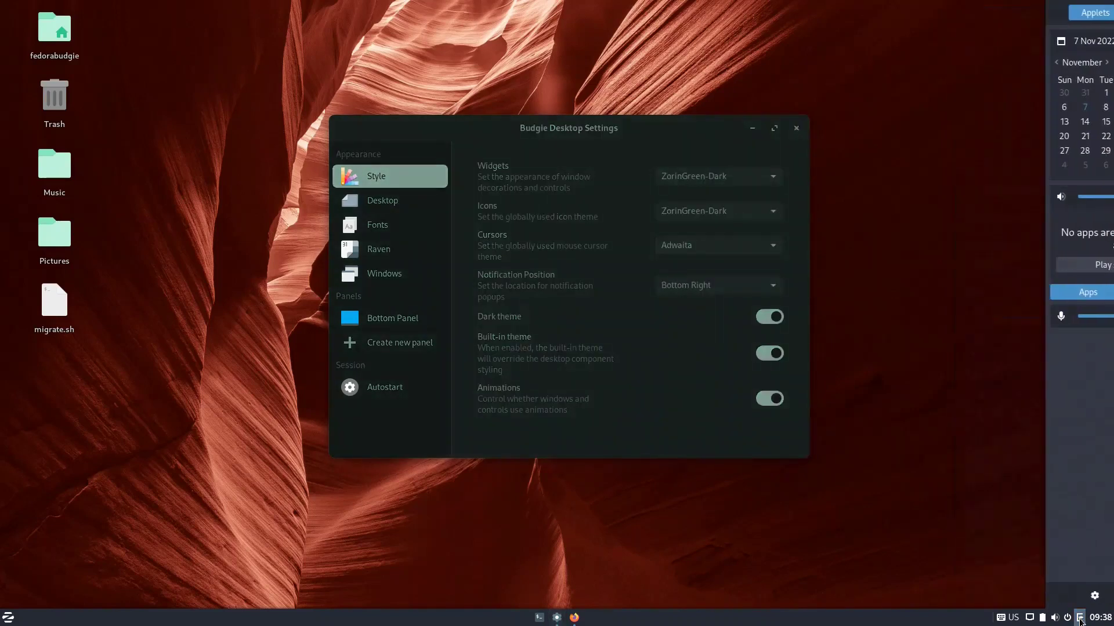
left_click(1080, 619)
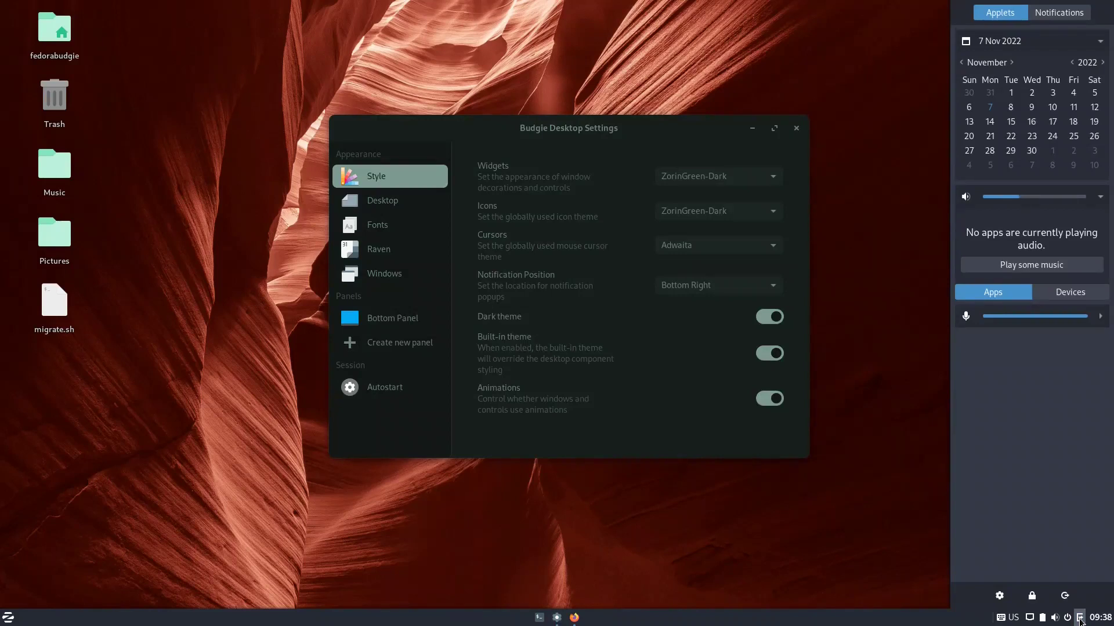
left_click(1080, 618)
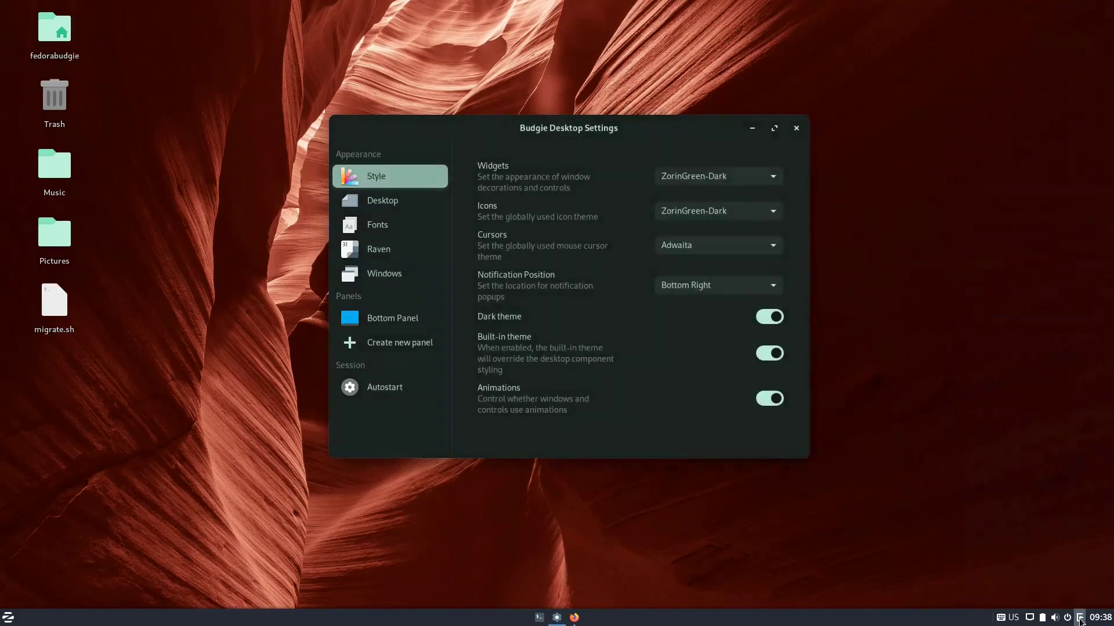
left_click(1080, 618)
left_click(1080, 618)
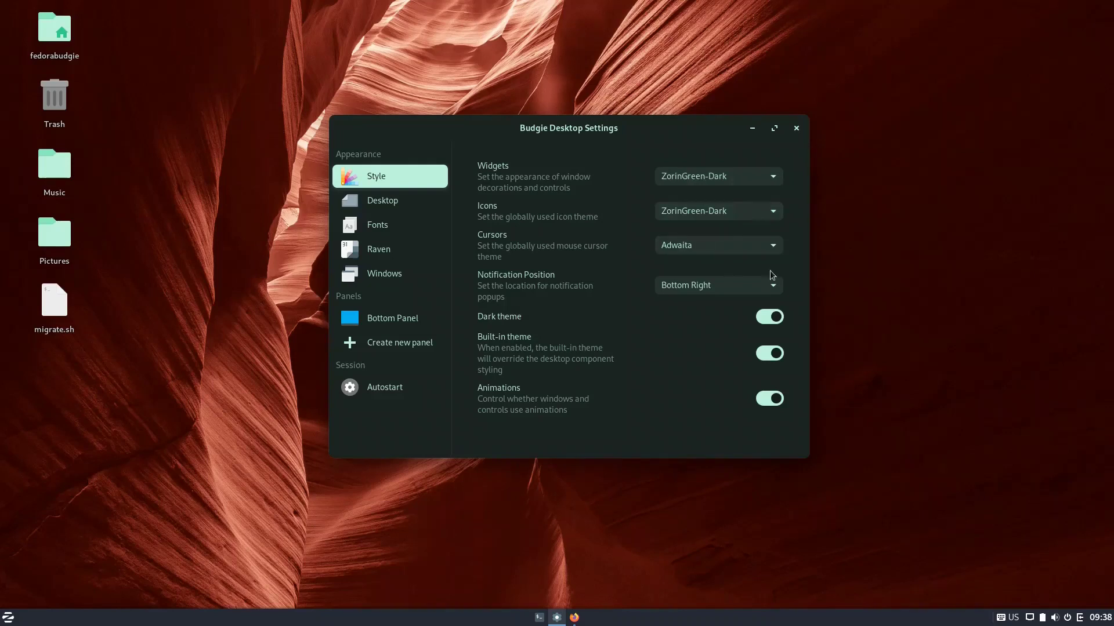
left_click(1080, 617)
left_click(1080, 618)
left_click(1080, 618)
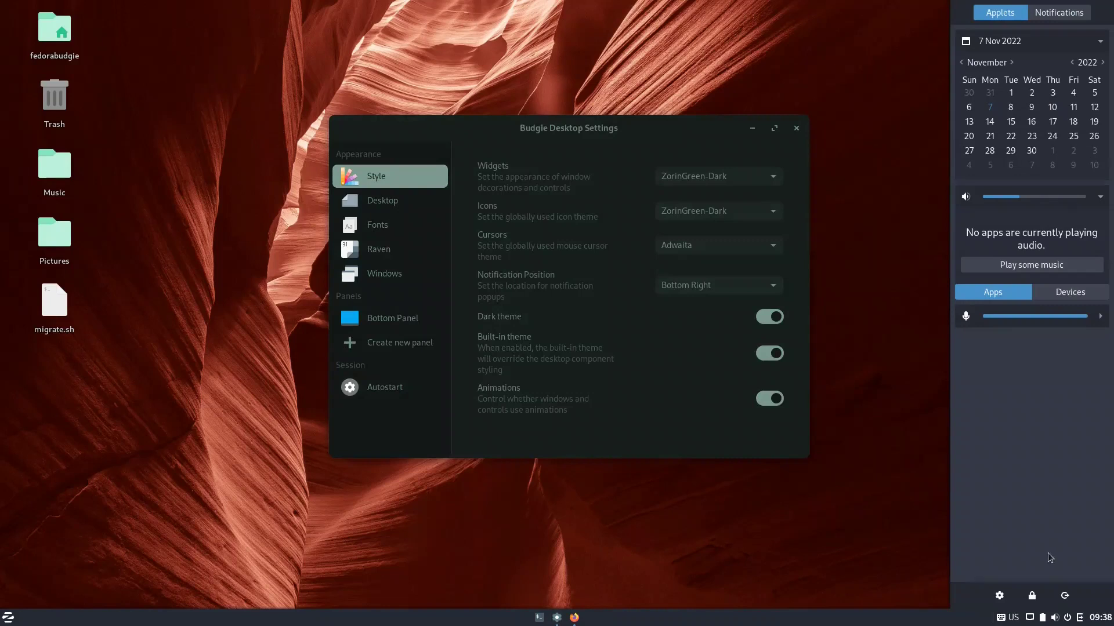
left_click(1080, 618)
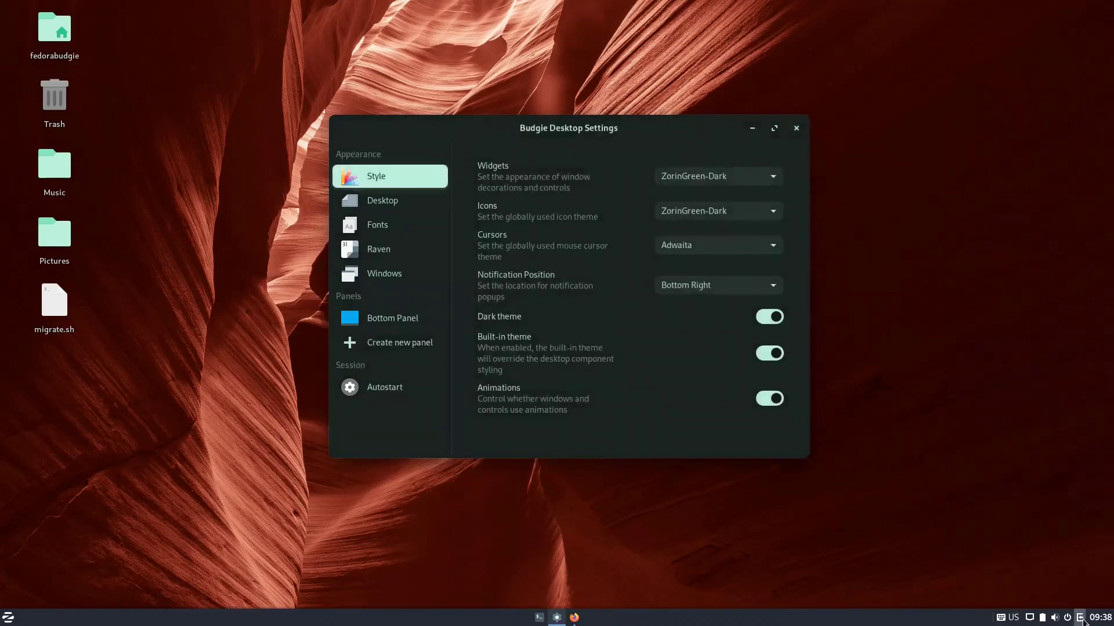
left_click(1080, 617)
left_click(1080, 618)
left_click(1079, 617)
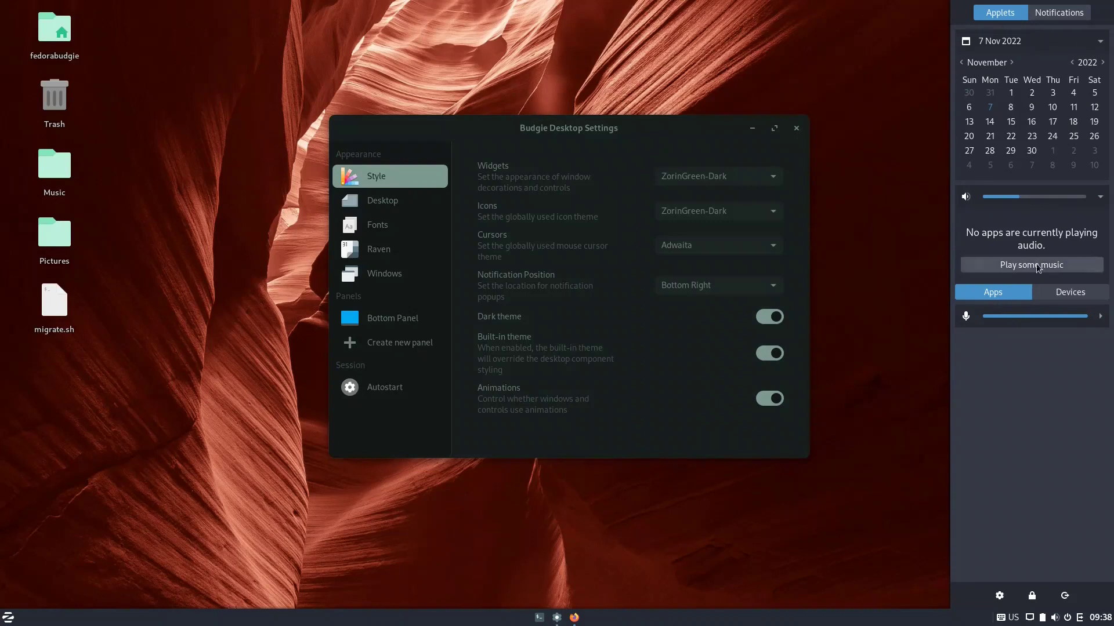
- Review the sound output devices, audio apps and notifications in the Raven sidebar, and close it
left_click(1076, 292)
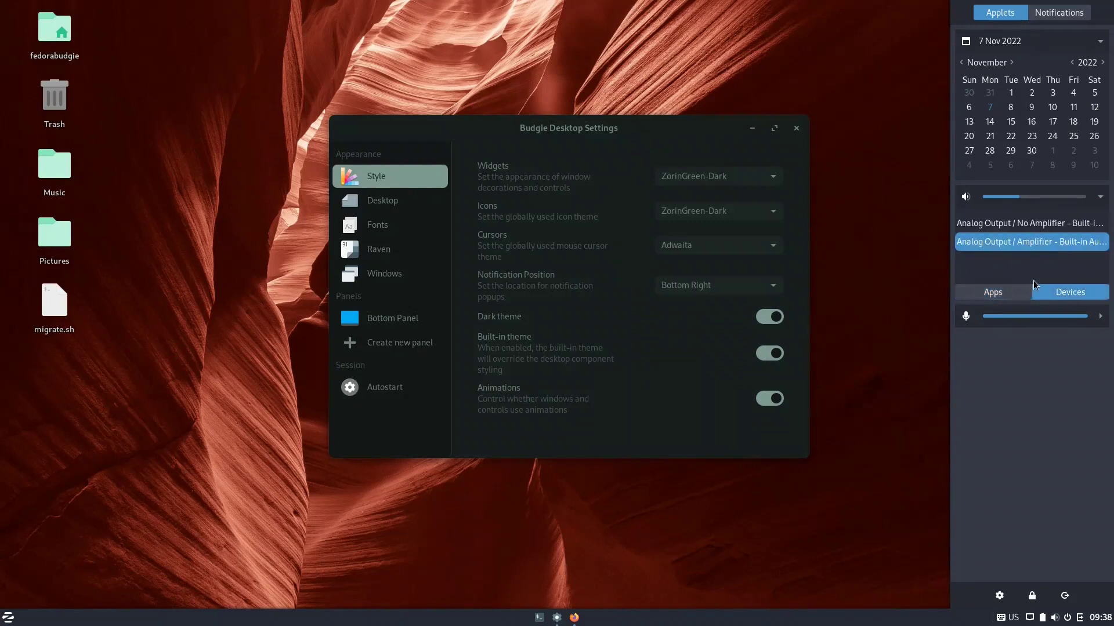
left_click(1004, 293)
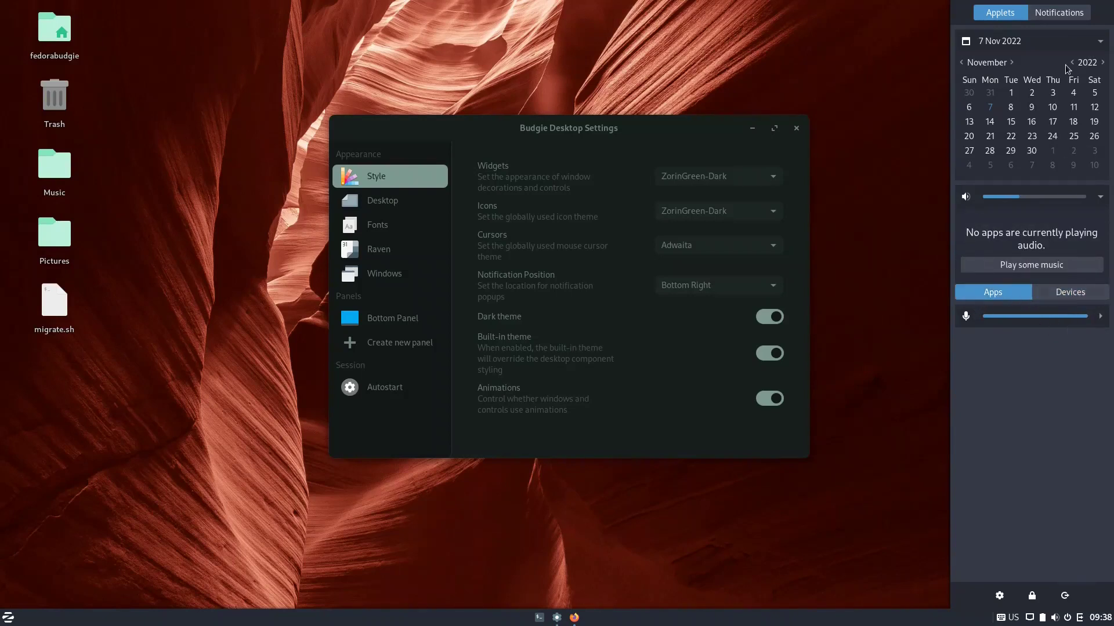
left_click(1065, 14)
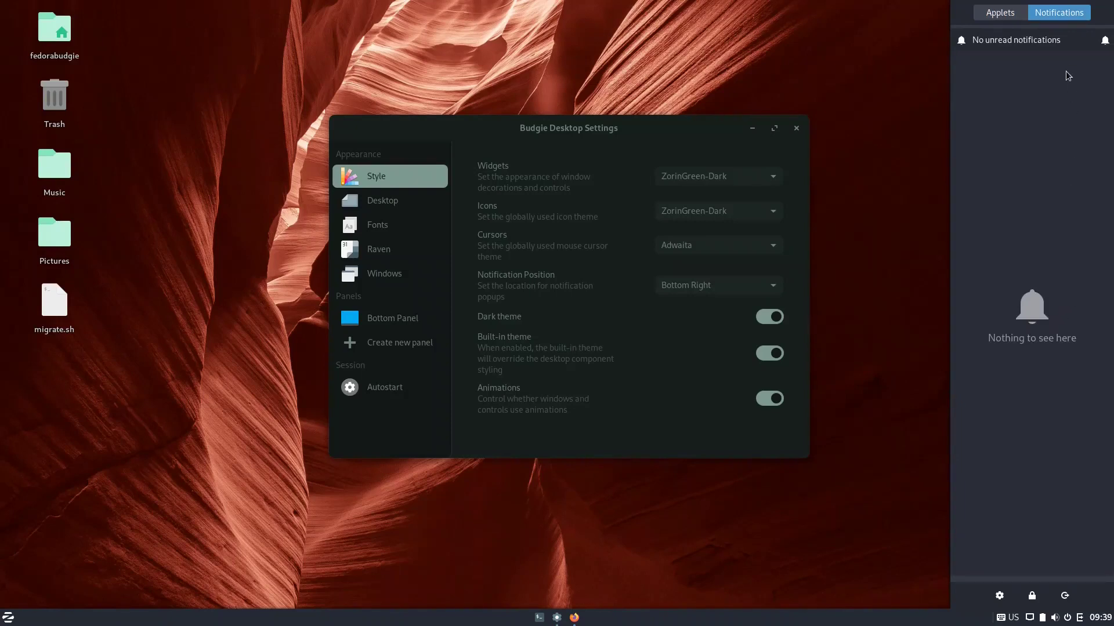
left_click(1080, 618)
- Examine the available choices for Raven's position in the Raven settings without changing the setting
left_click(377, 255)
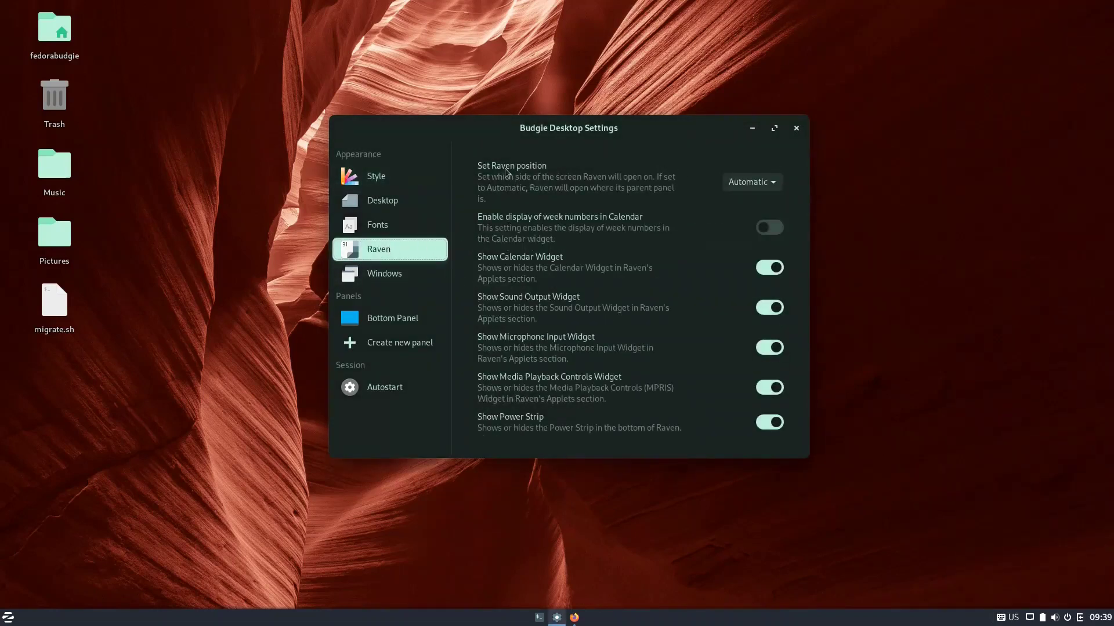
left_click(774, 183)
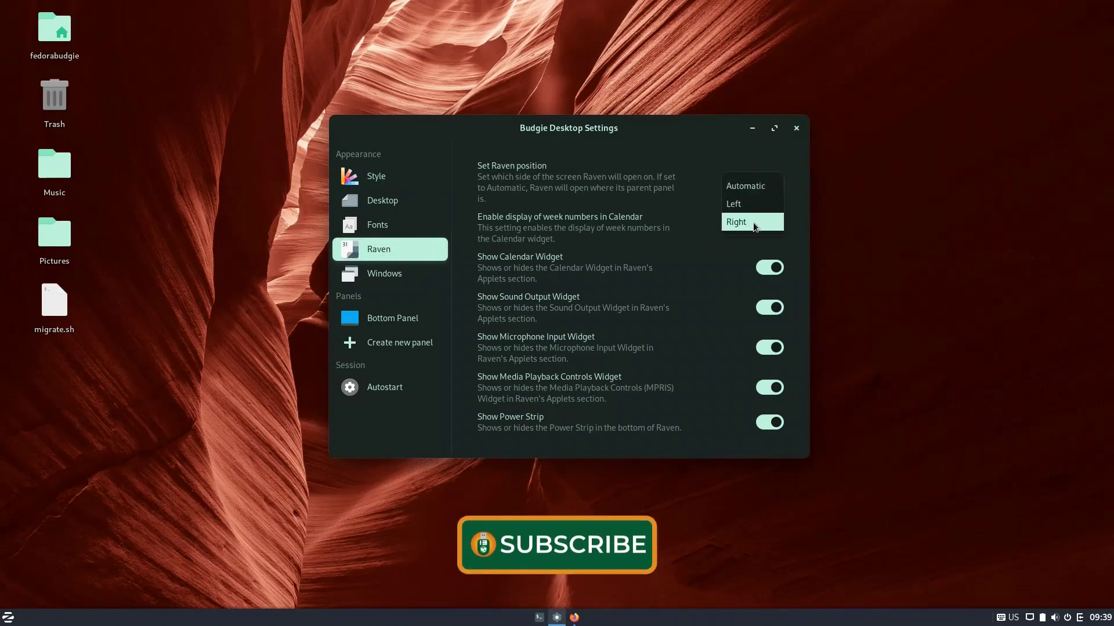
left_click(704, 181)
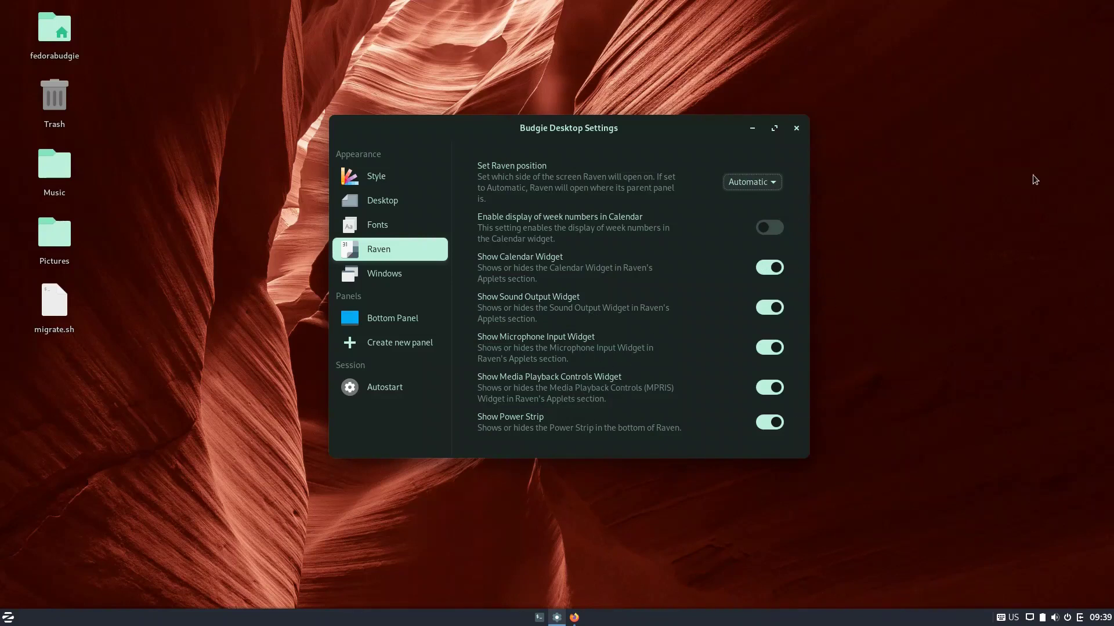
- Review the Windows settings, including automatic tiling, and move the settings window slightly lower on the desktop
left_click(398, 283)
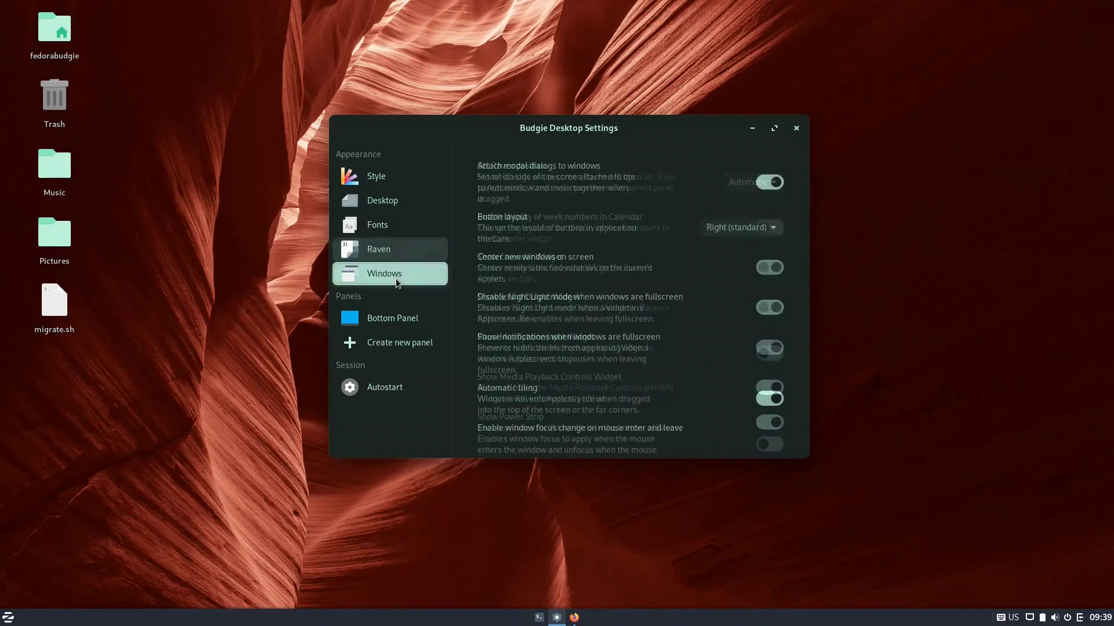
scroll(615, 208, "down", 3)
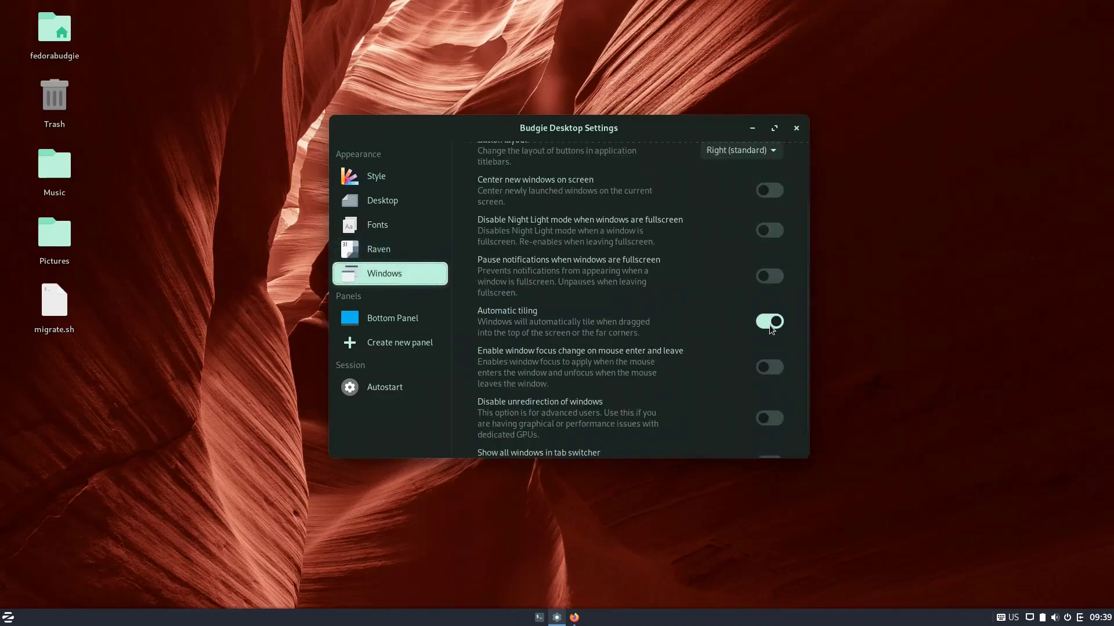
left_click_drag(617, 129, 625, 162)
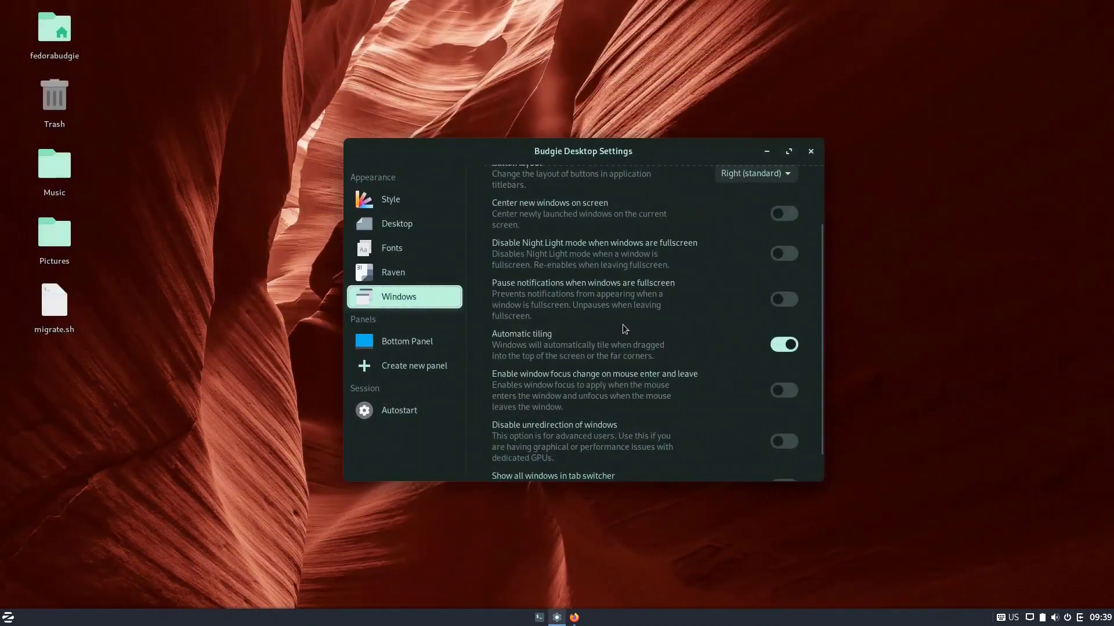
- Look over the bottom panel's applets and create a new panel at the top of the desktop
left_click(406, 342)
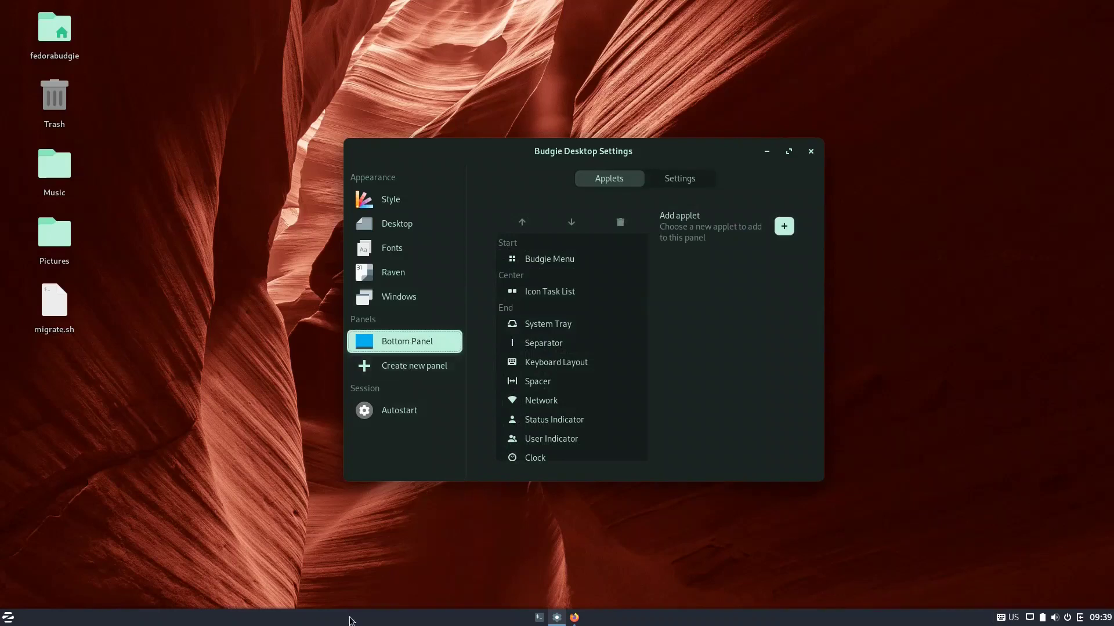
left_click(410, 367)
- Create additional panels on the left and right edges of the desktop, and remove both of them
left_click(407, 388)
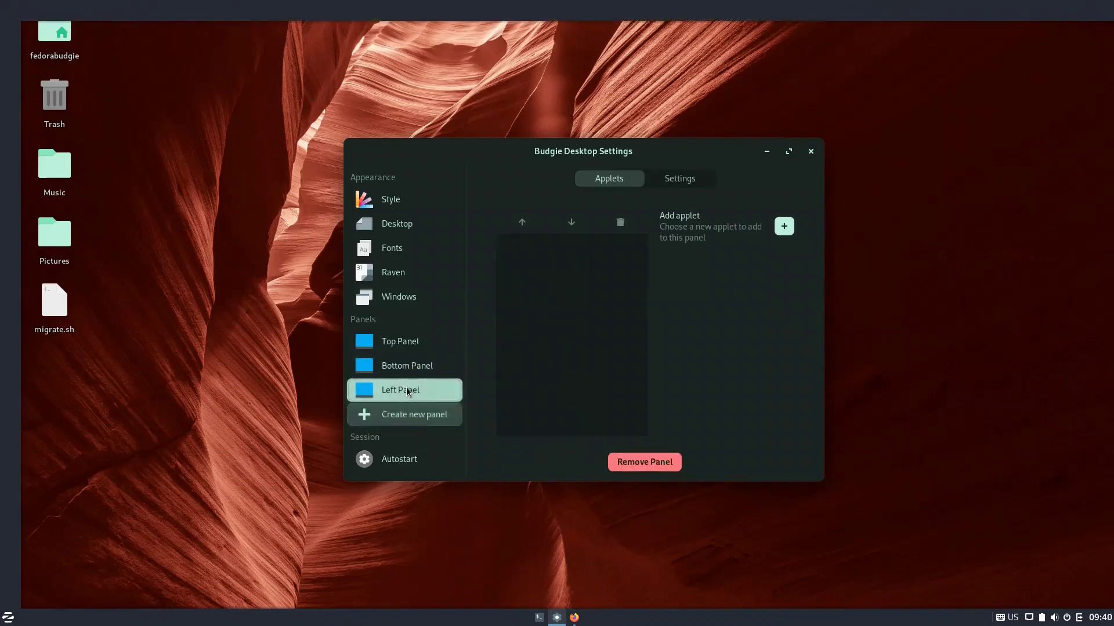
left_click(408, 413)
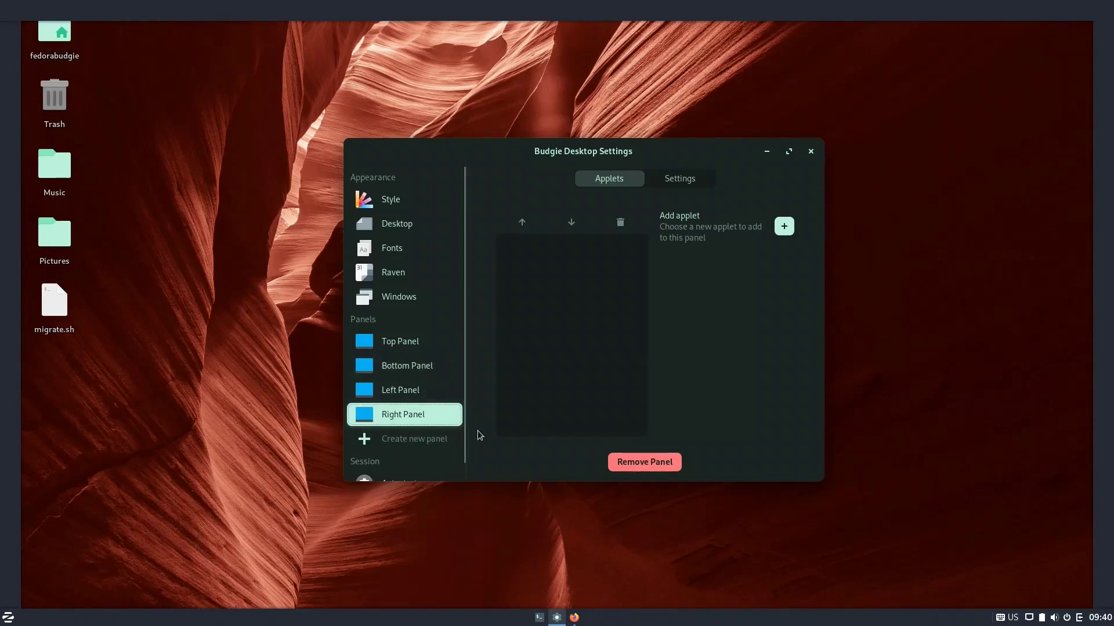
left_click(649, 463)
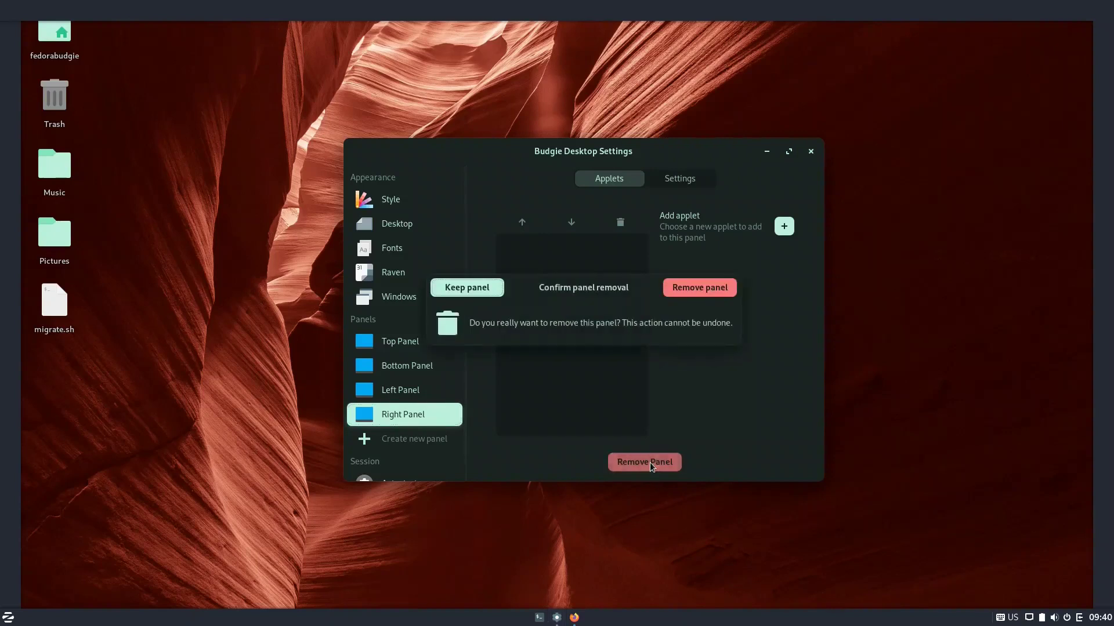
left_click(703, 287)
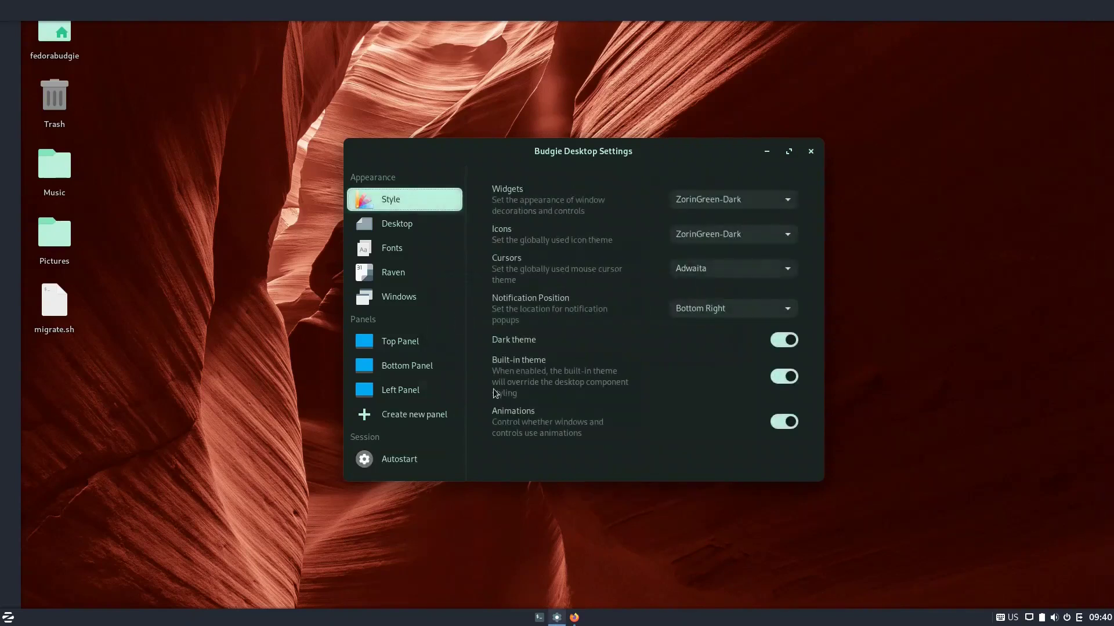
left_click(415, 395)
left_click(648, 464)
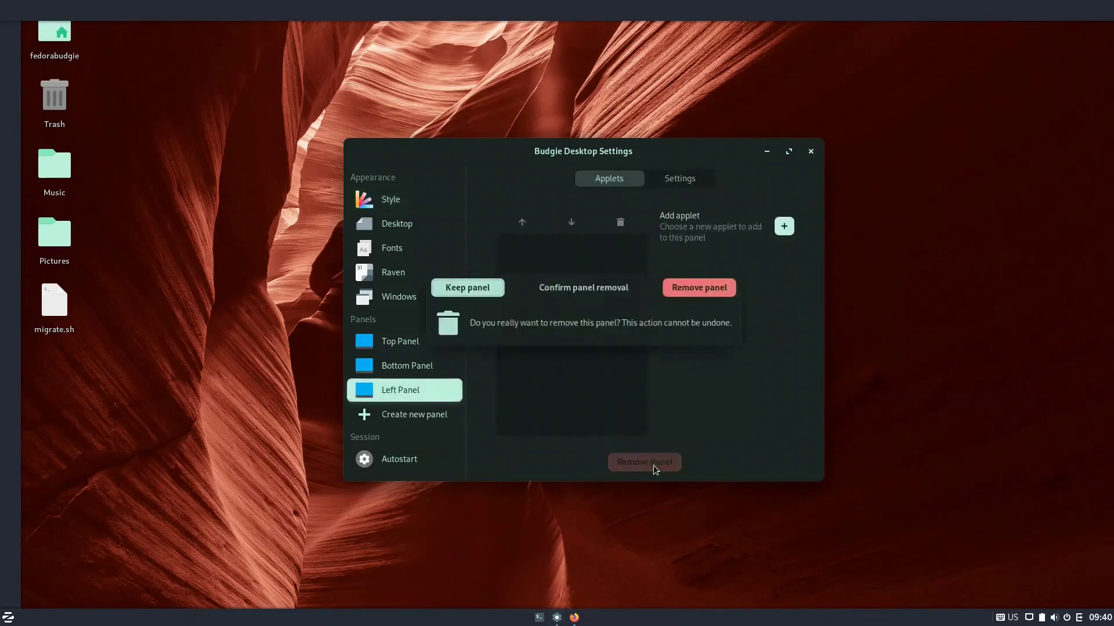
left_click(699, 294)
- Add the Icon Task List applet to the top panel
left_click(400, 346)
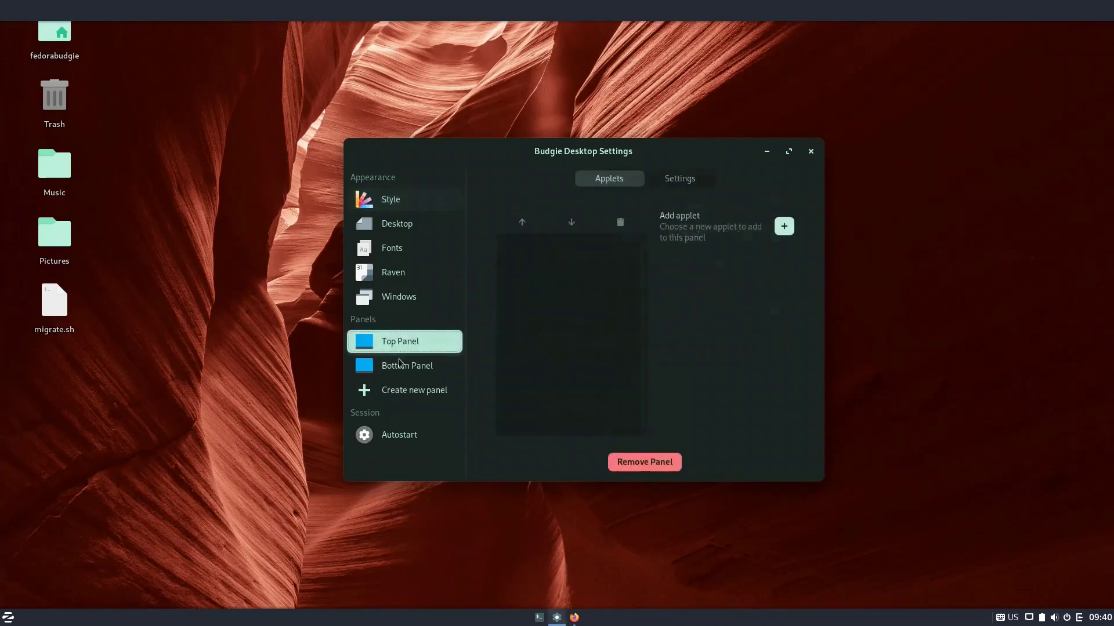
left_click(400, 365)
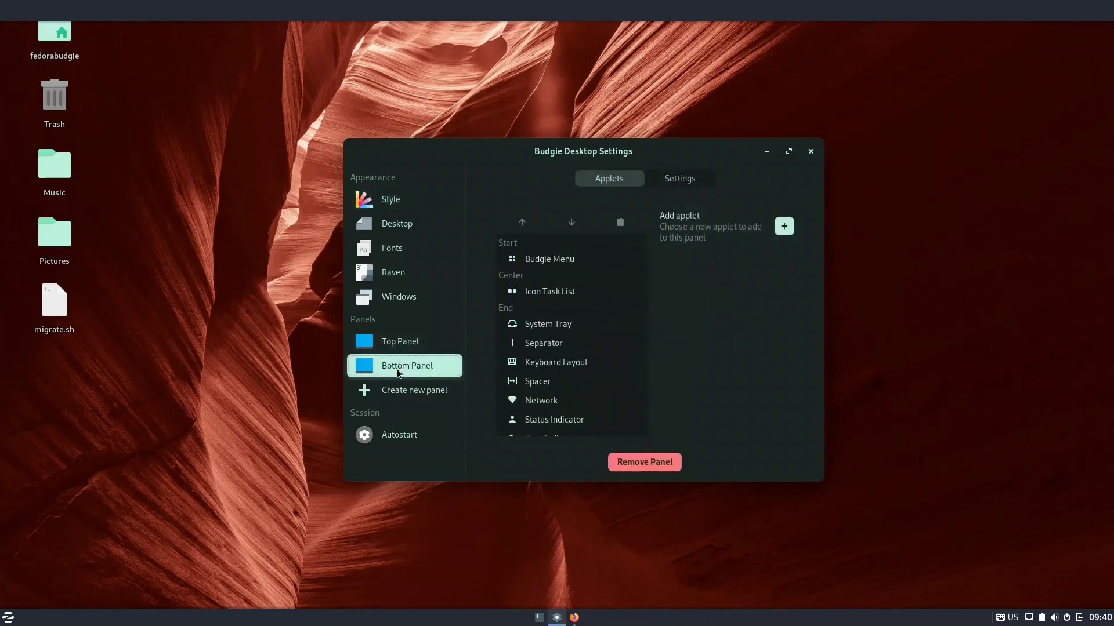
left_click(423, 347)
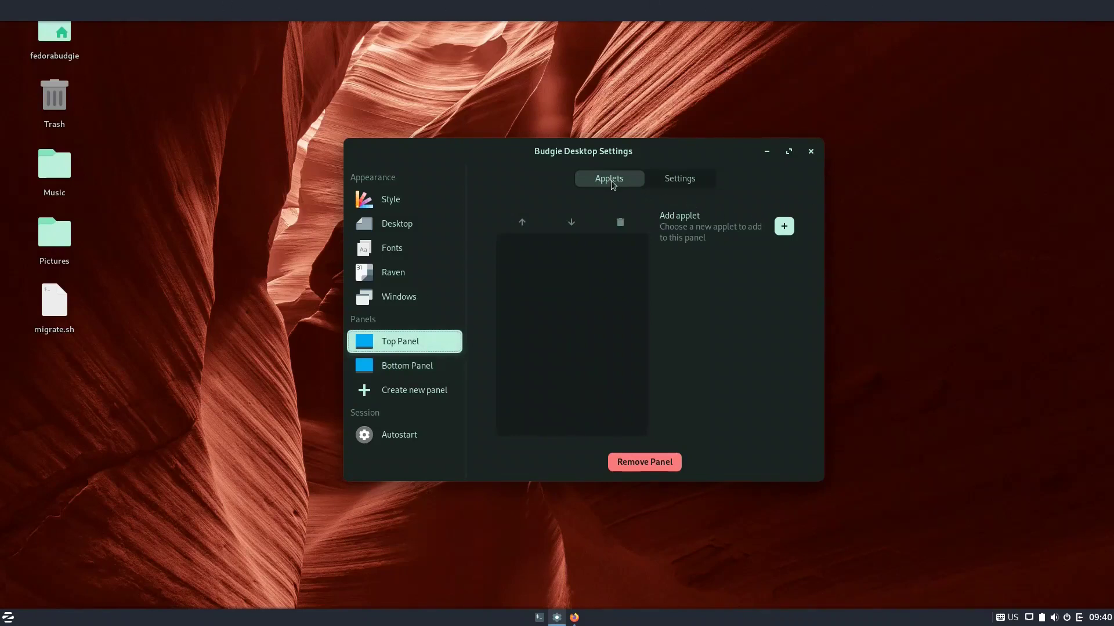
left_click(780, 226)
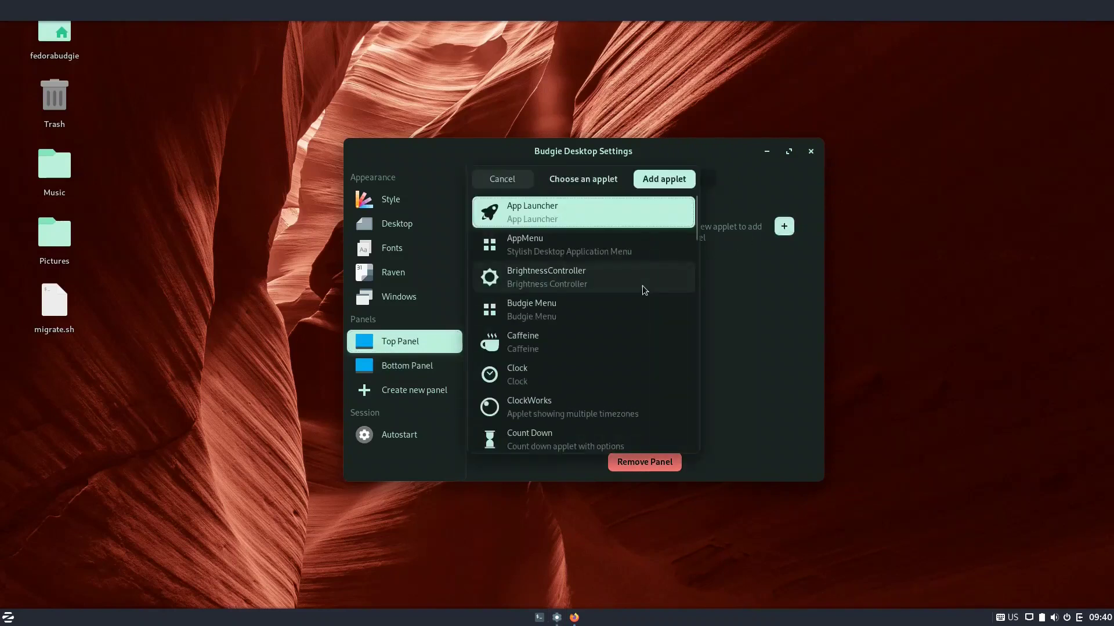
scroll(636, 304, "down", 3)
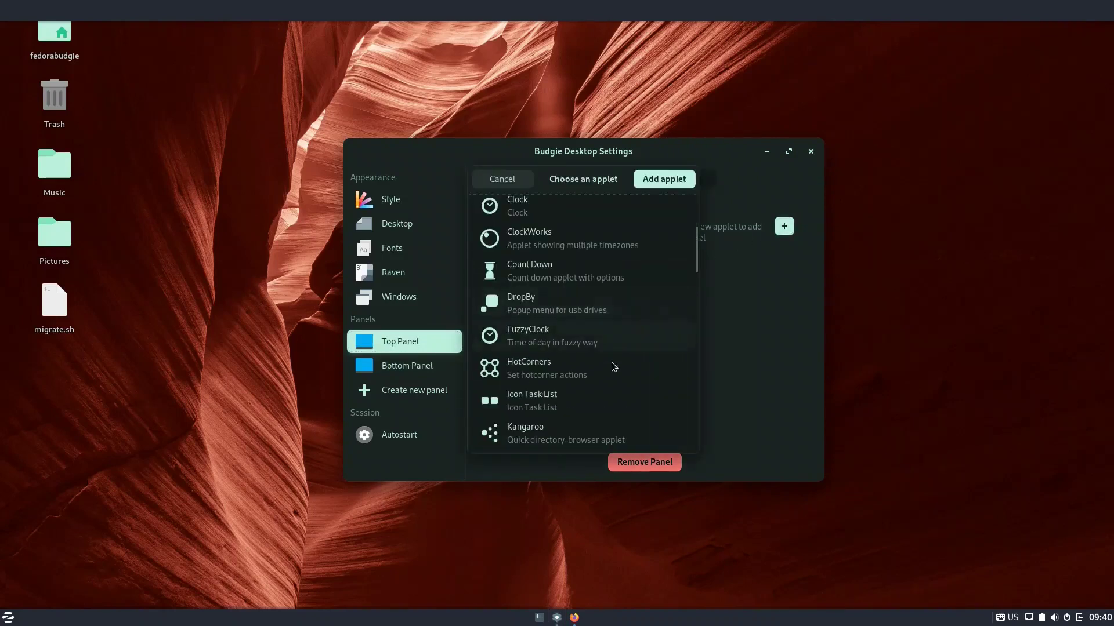
left_click(556, 404)
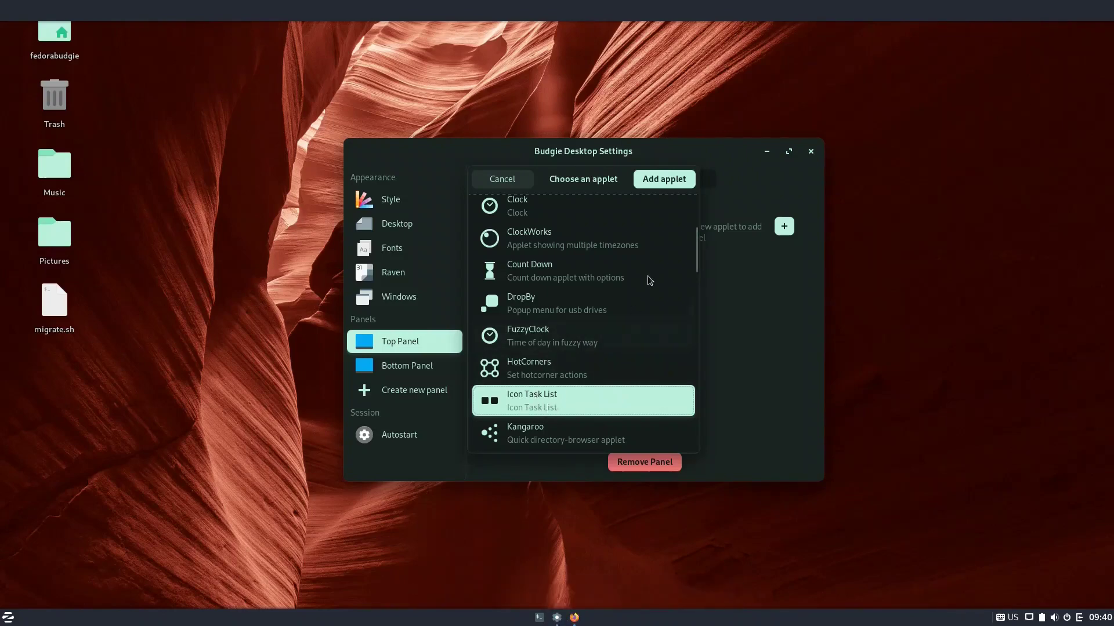
left_click(670, 179)
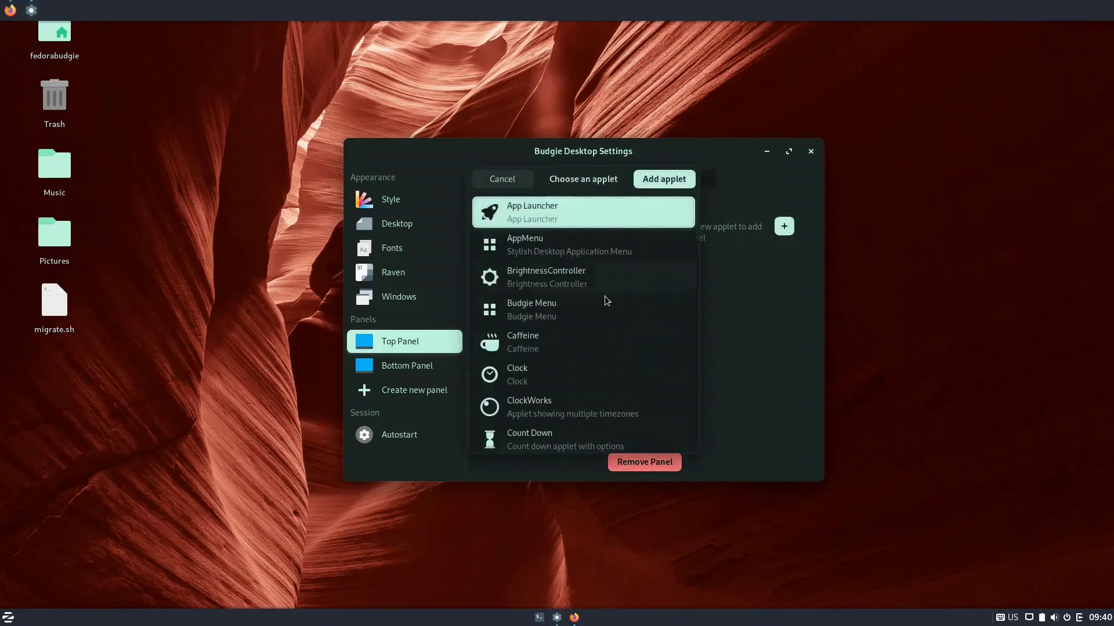
- Add the HotCorners and WeatherShow applets to the top panel
scroll(584, 317, "down", 6)
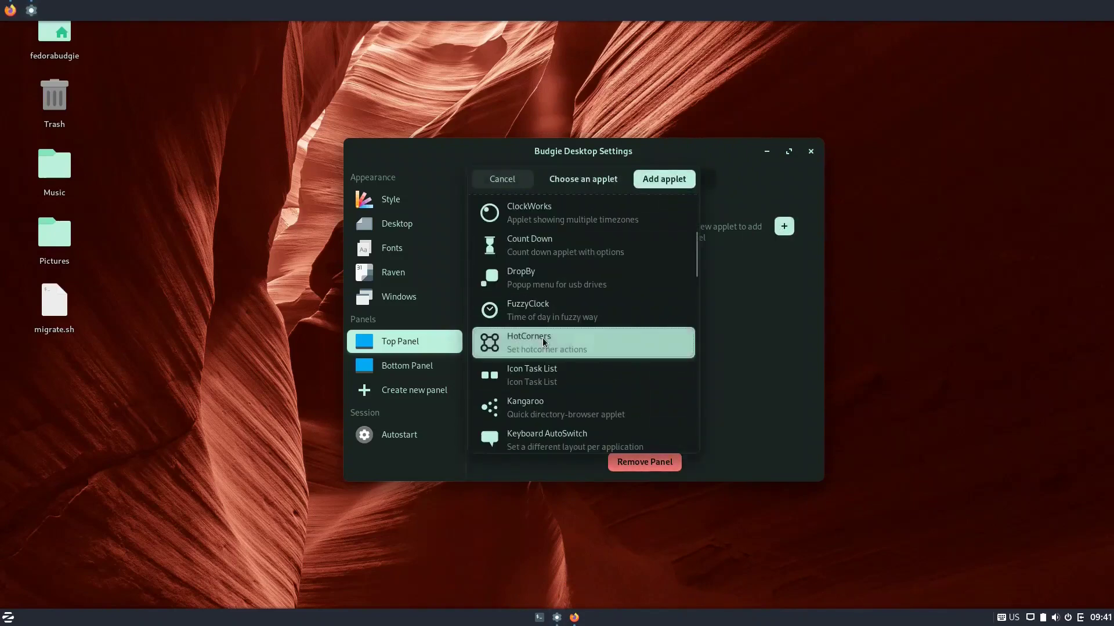
scroll(585, 317, "up", 6)
scroll(683, 300, "down", 10)
left_click(534, 357)
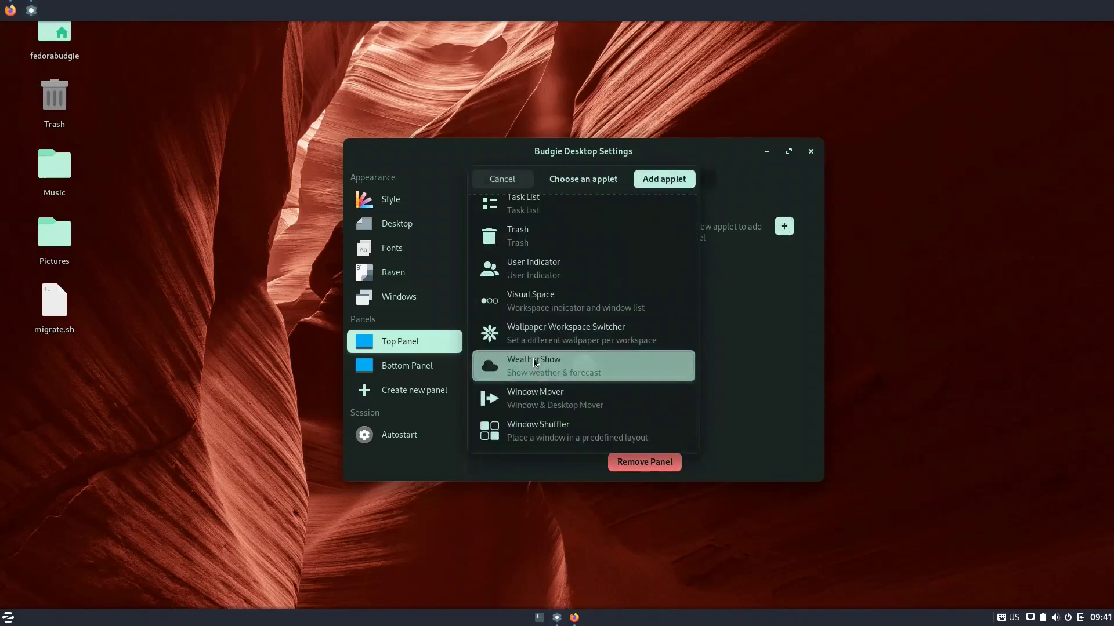
left_click(664, 179)
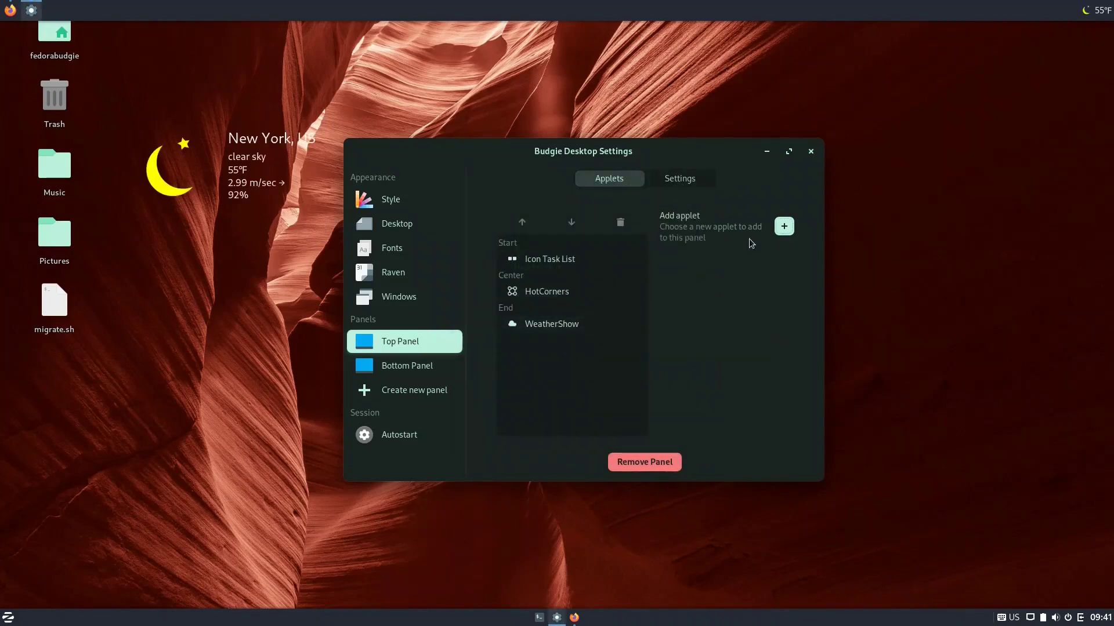
- Add the Window Shuffler and Workspace Switcher applets to the top panel
left_click(783, 228)
left_click(547, 341)
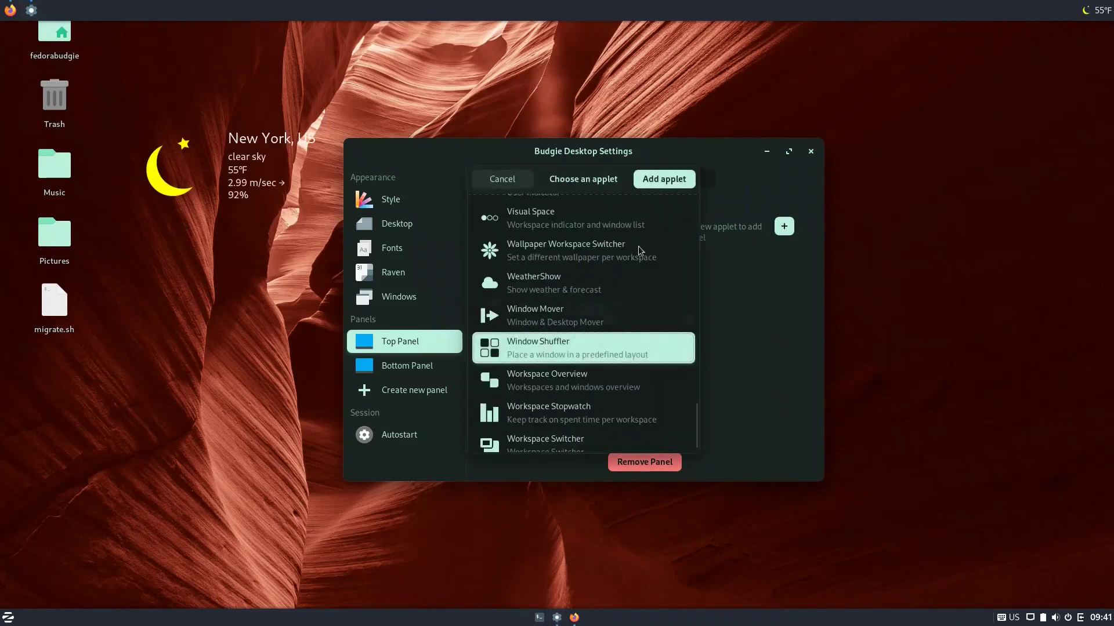
left_click(664, 179)
scroll(567, 353, "down", 10)
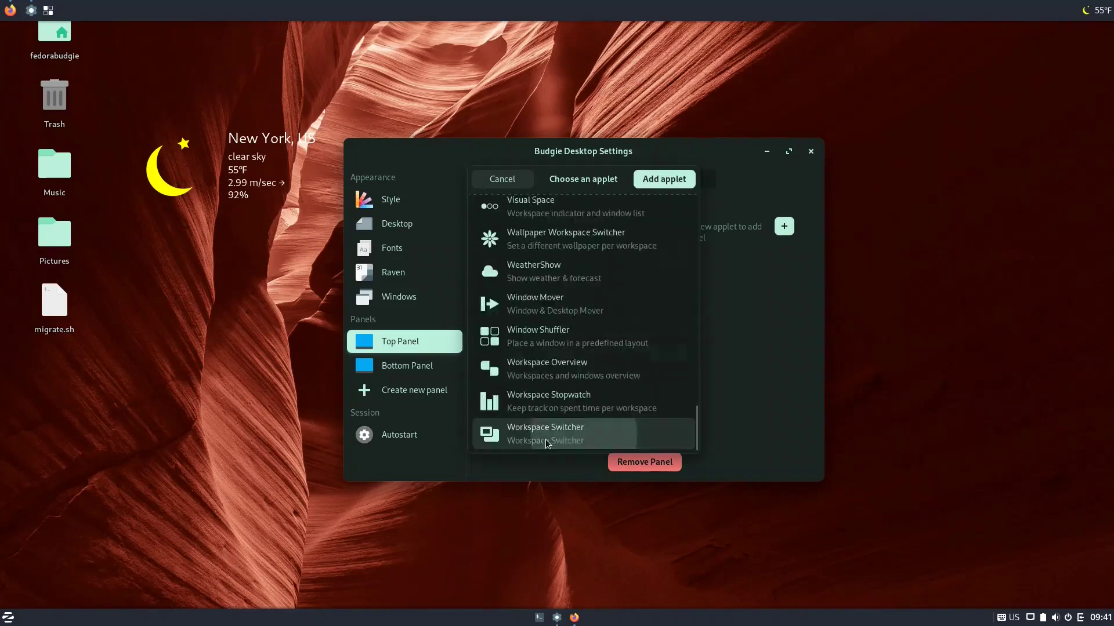
left_click(604, 442)
double_click(623, 437)
- Check the WeatherShow applet's options and turn on dock mode in the top panel's settings
left_click(535, 364)
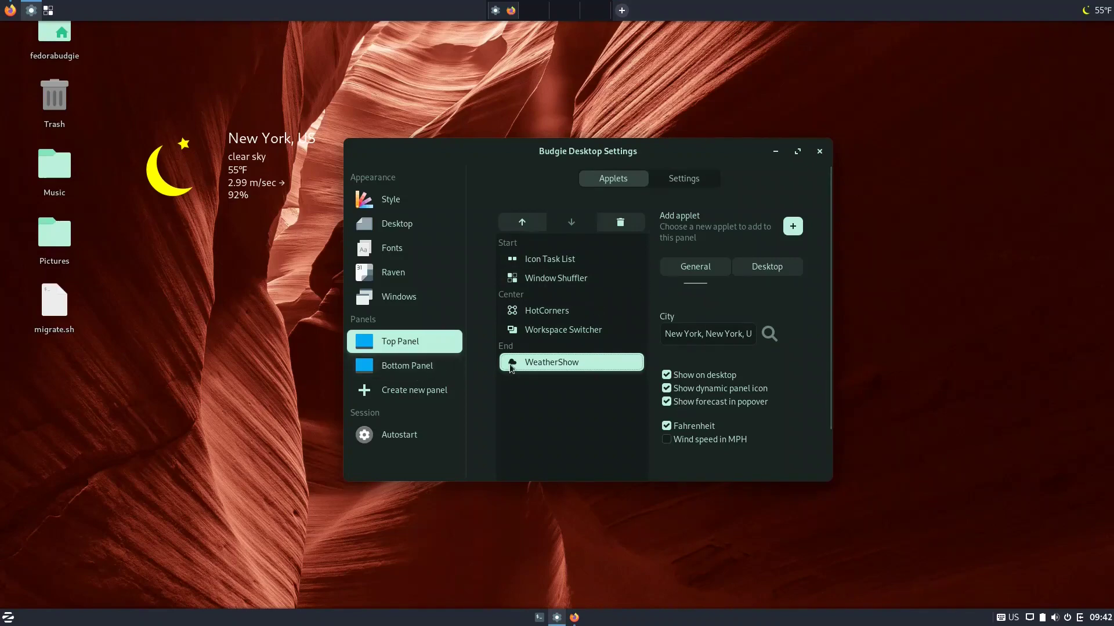
left_click(689, 181)
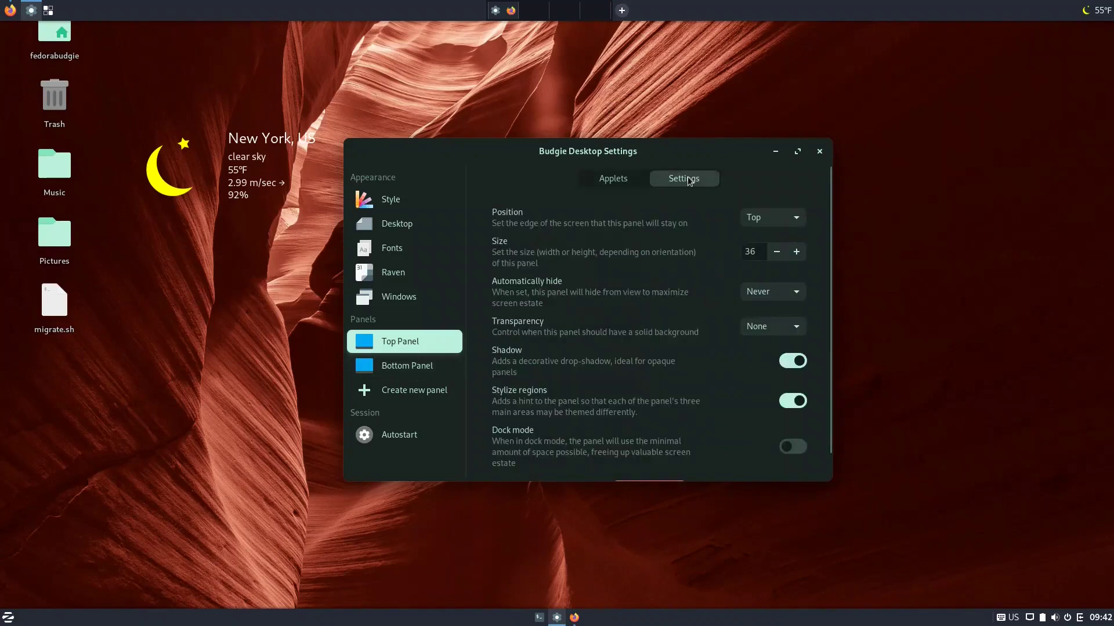
scroll(665, 262, "down", 1)
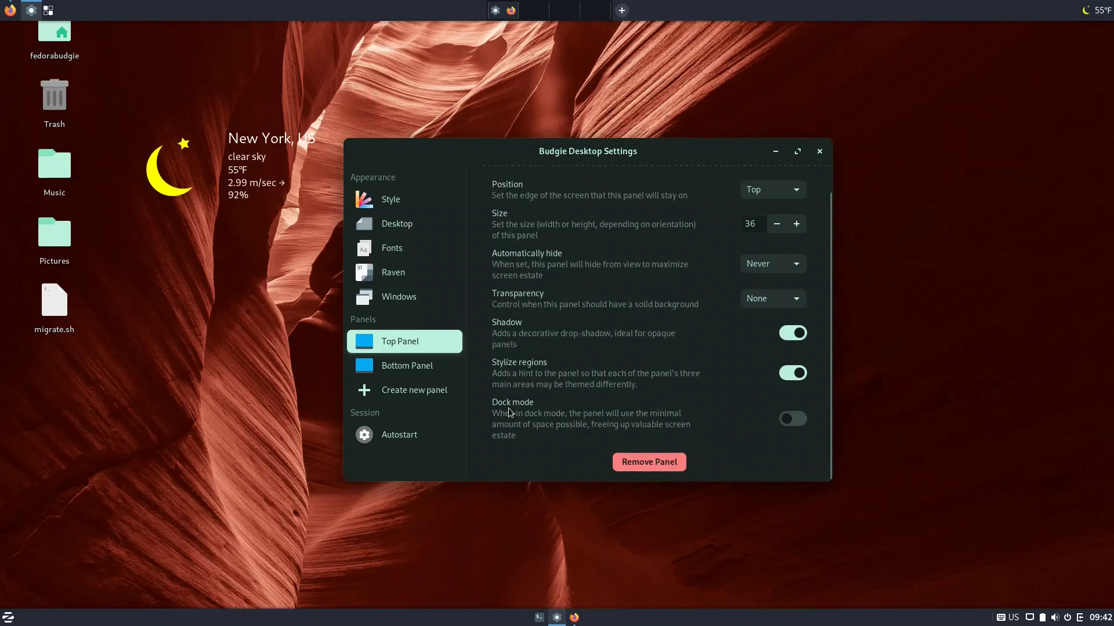
left_click(790, 419)
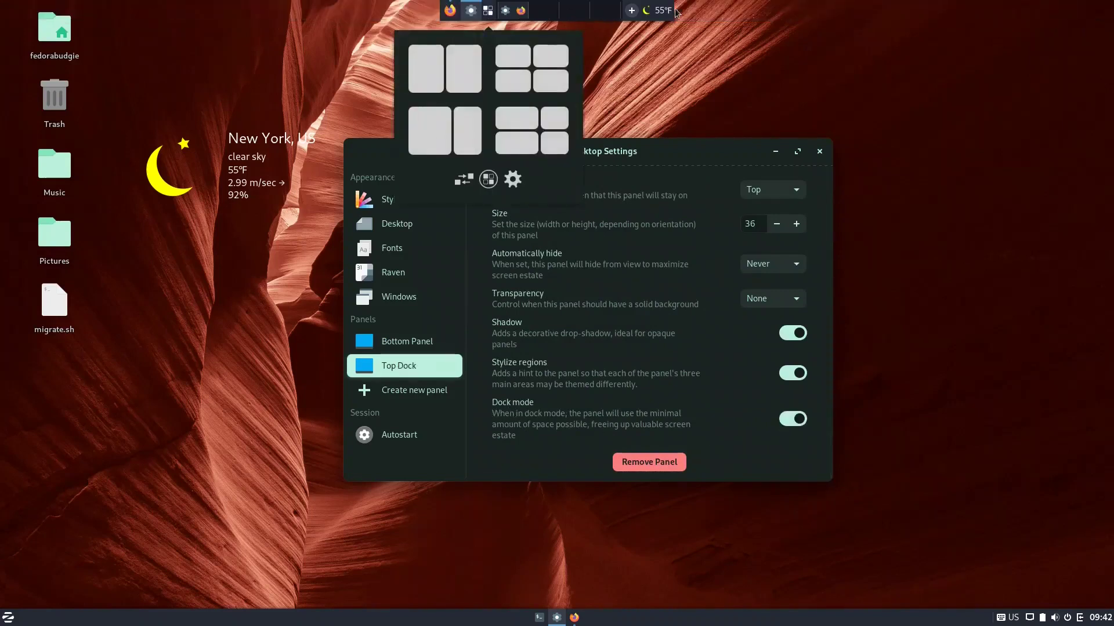
- Examine the top dock's Window Shuffler layouts, the workspace options and the Firefox window and favorite options
left_click(656, 235)
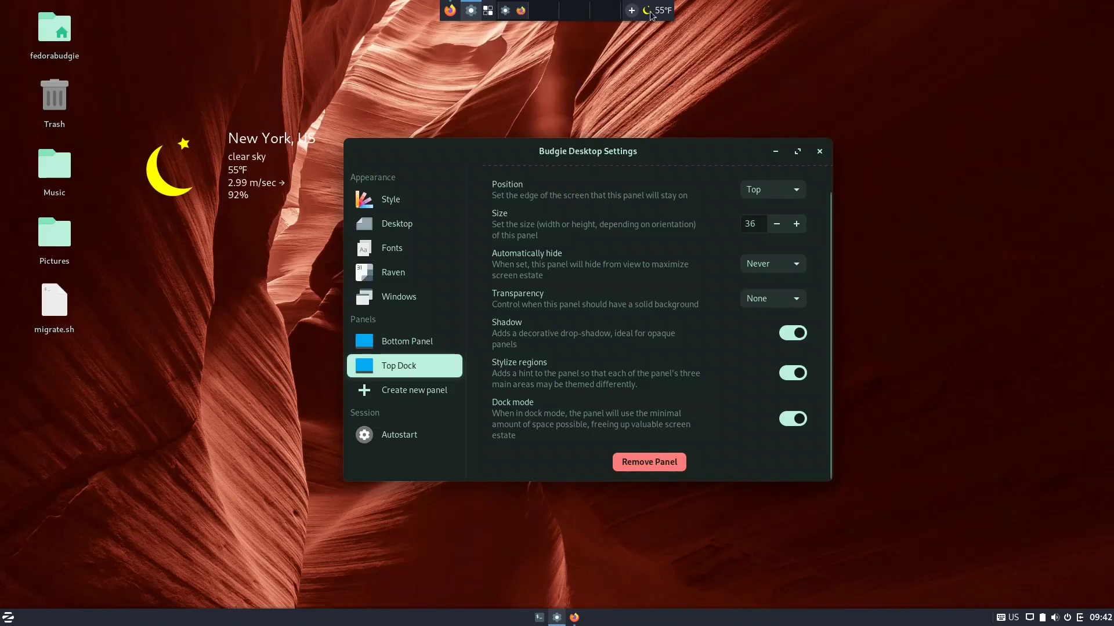
left_click(487, 10)
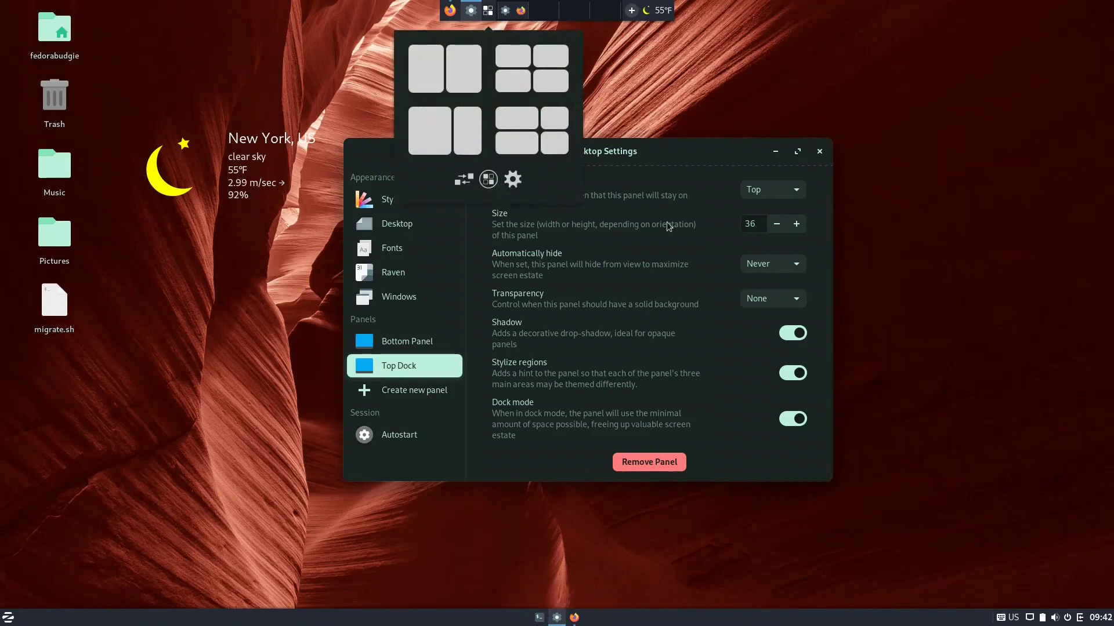
left_click(691, 168)
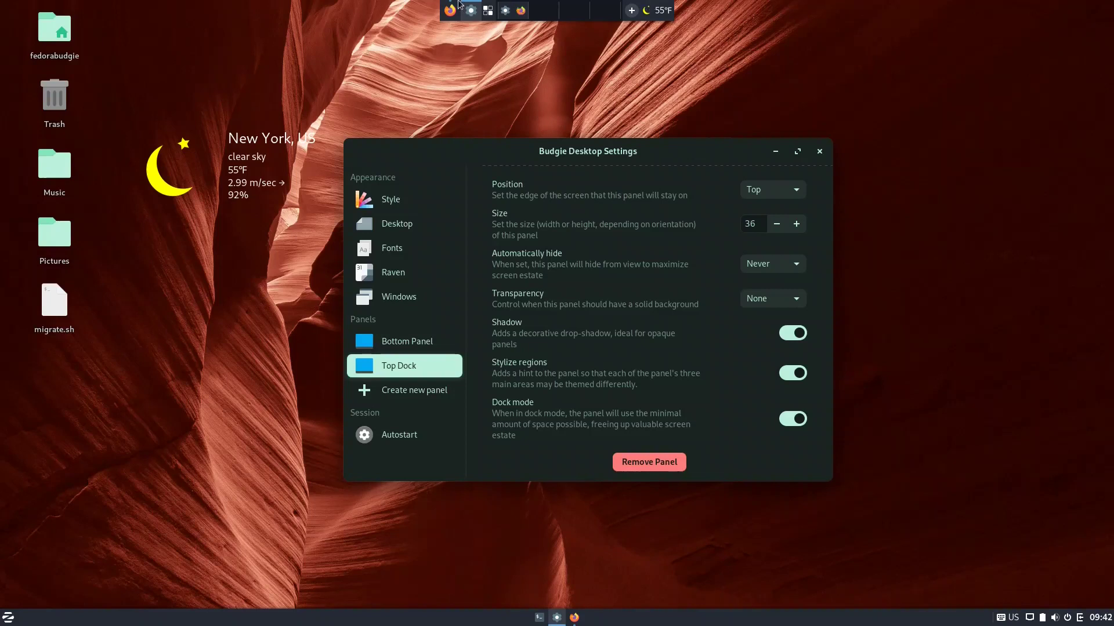
left_click(488, 10)
left_click(656, 69)
right_click(521, 11)
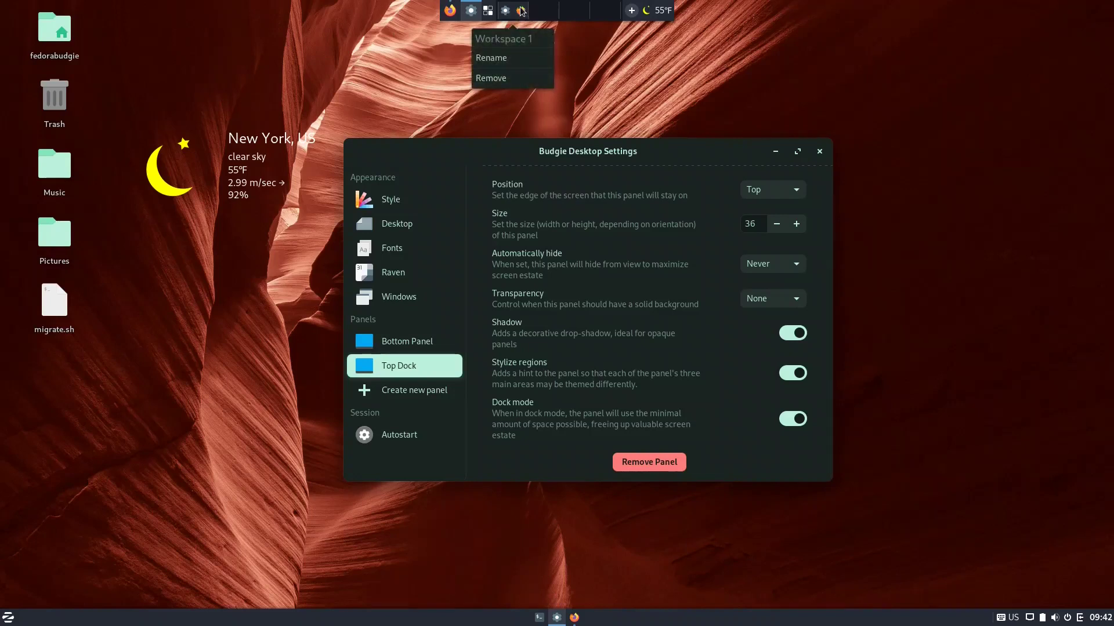
right_click(450, 9)
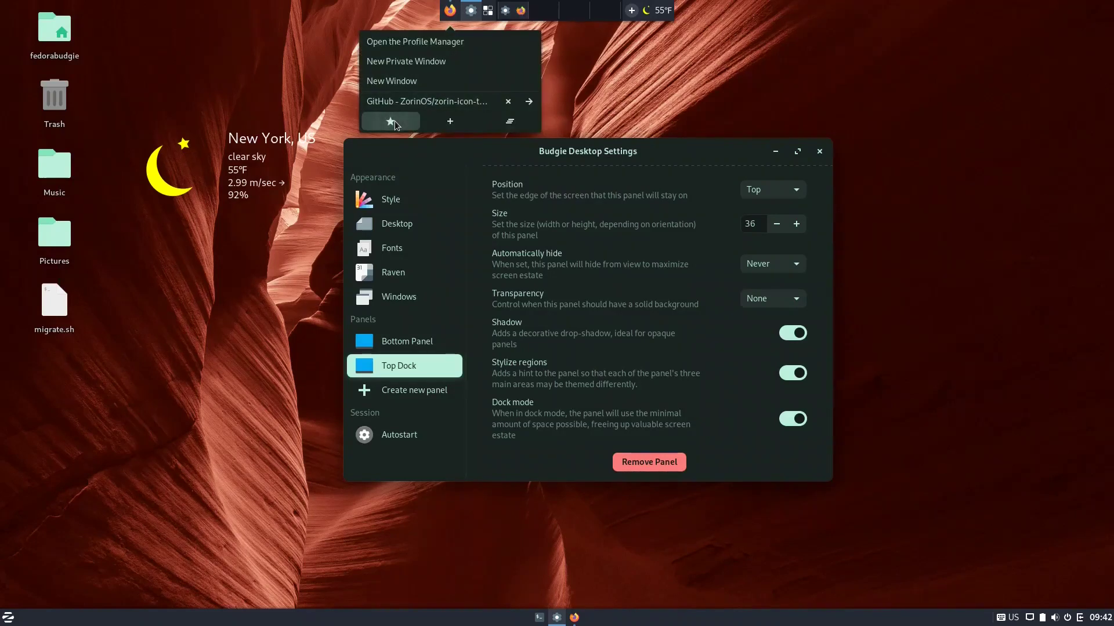
left_click(577, 88)
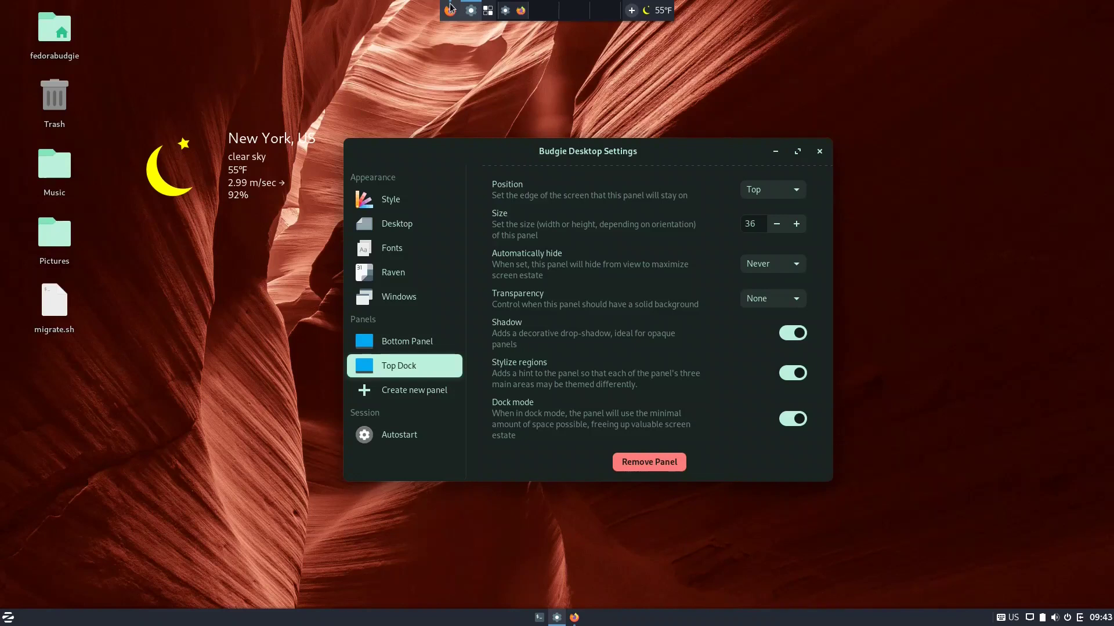
left_click(488, 10)
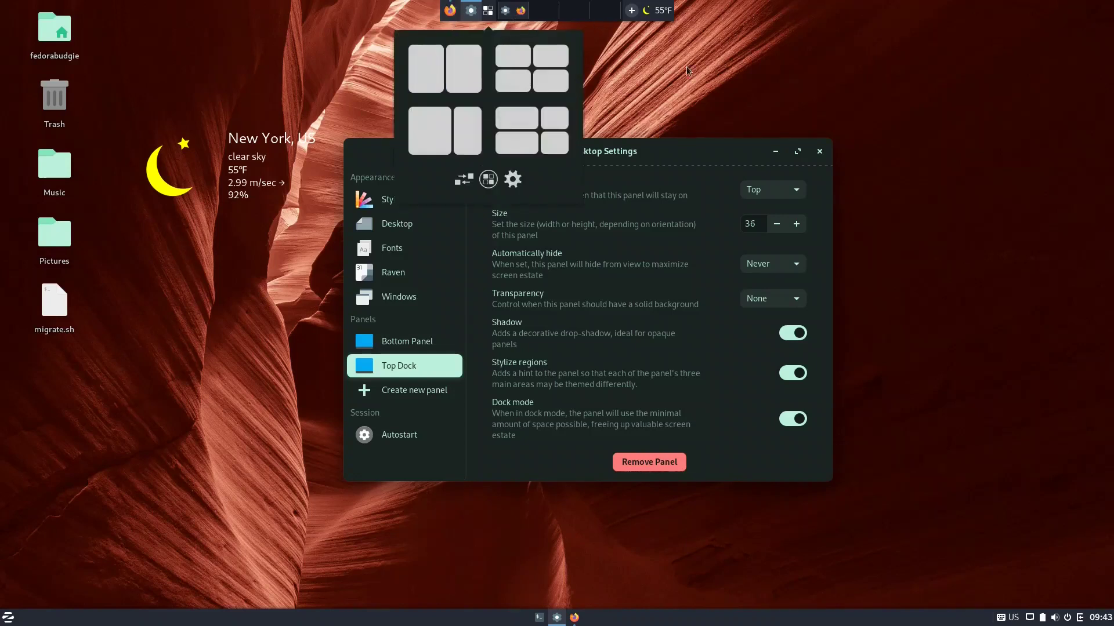
left_click(453, 14)
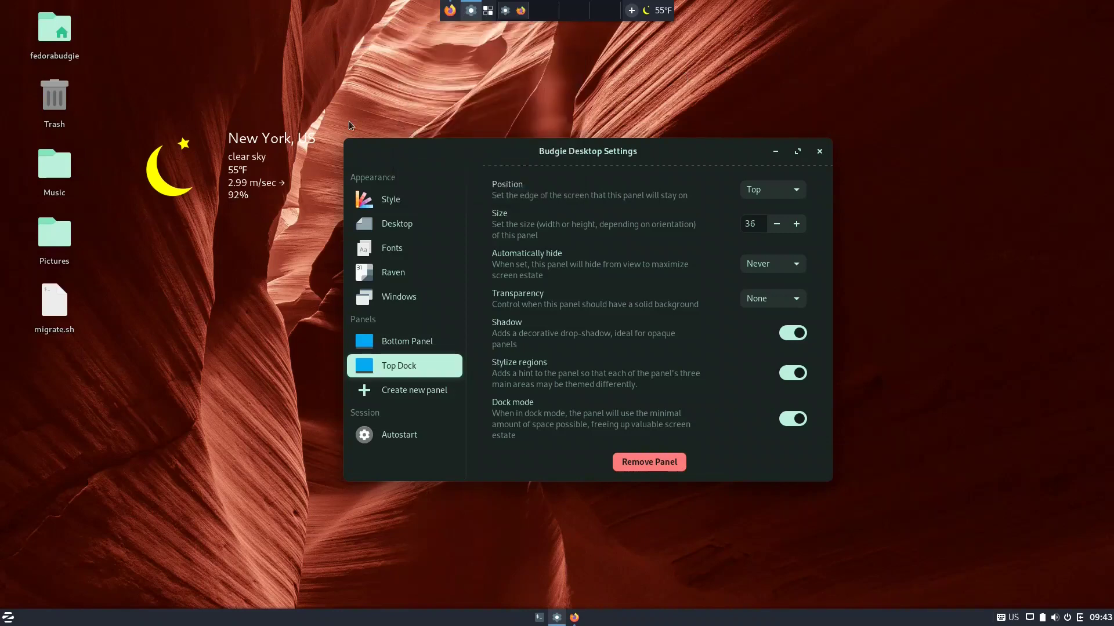
- Open the home folder from the desktop and pin the file manager to the top dock
left_click(64, 36)
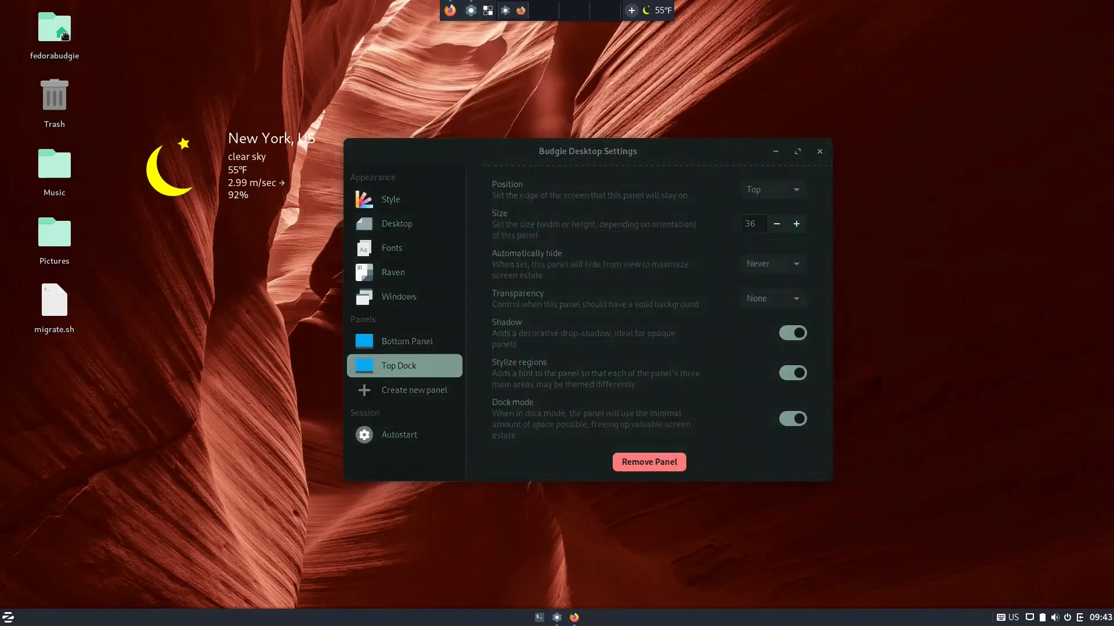
double_click(64, 36)
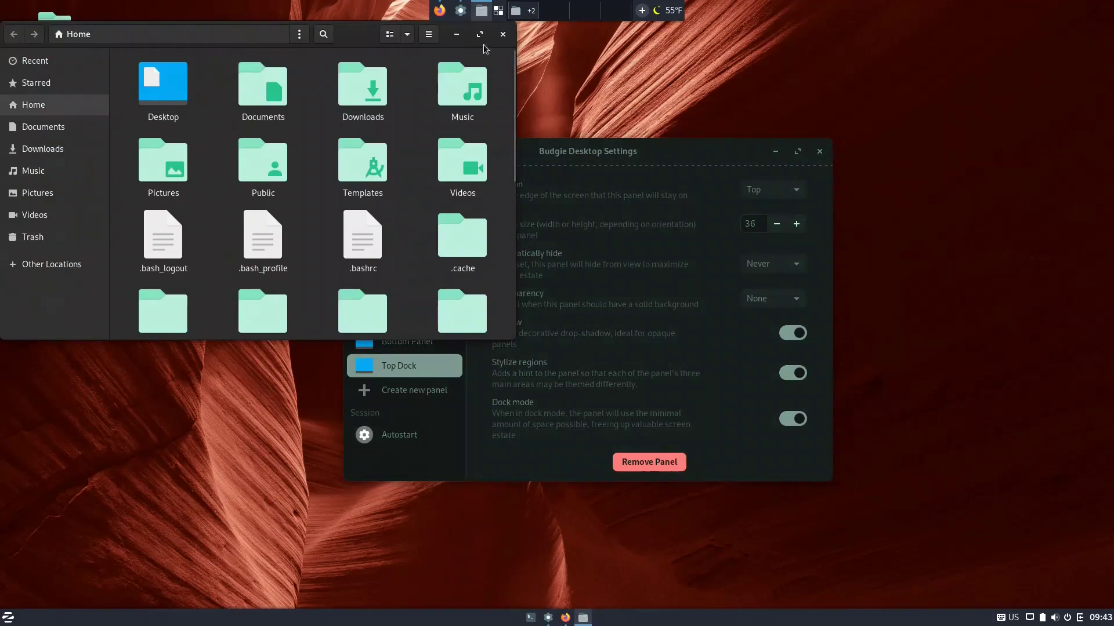
left_click(497, 10)
right_click(481, 10)
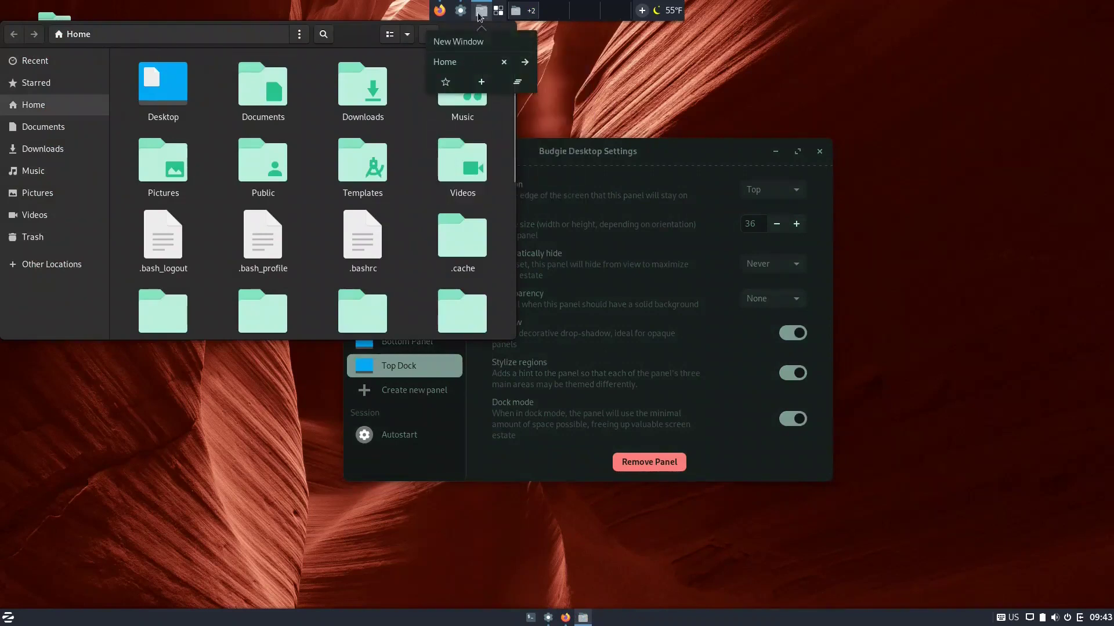
left_click(446, 81)
left_click(601, 70)
left_click(498, 11)
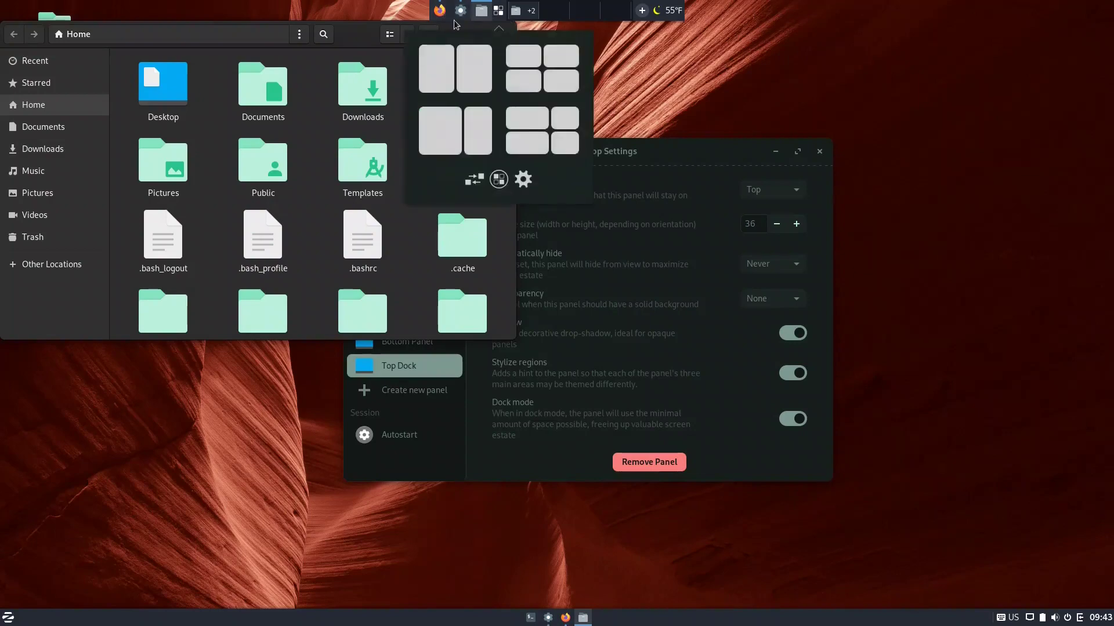
left_click(679, 55)
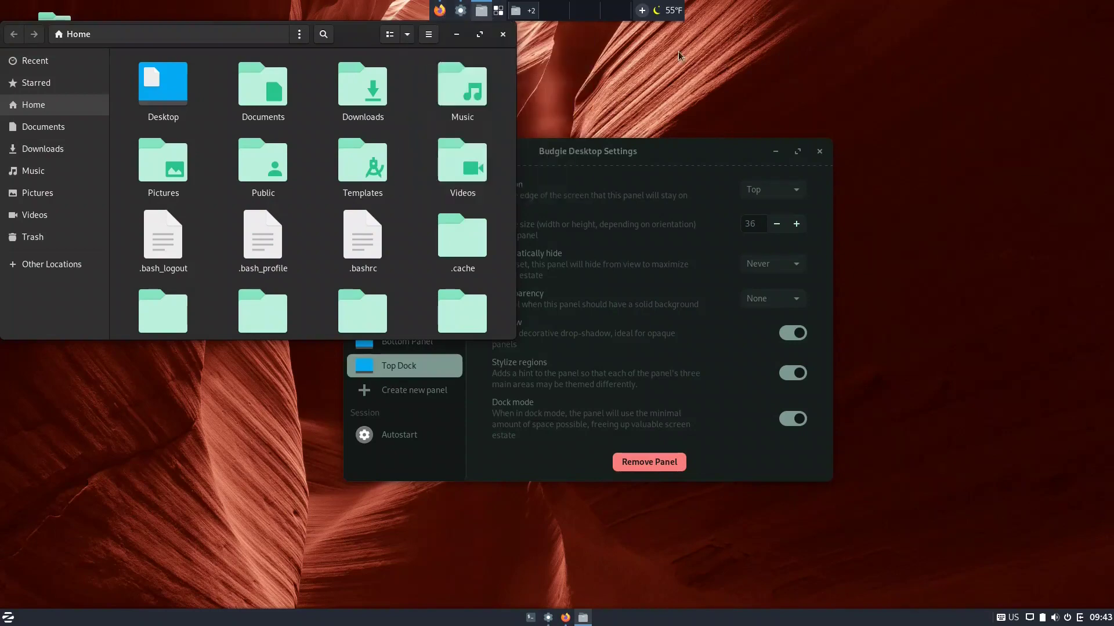
- Close the Firefox and file manager windows and dismiss the Window Shuffler popover
left_click(566, 617)
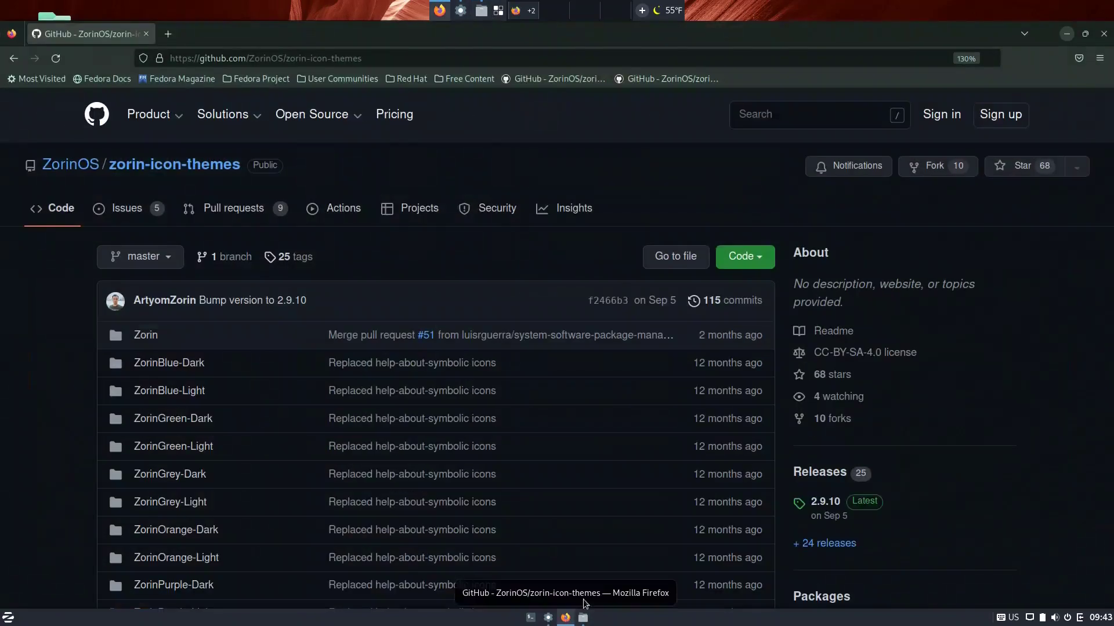
left_click(1104, 34)
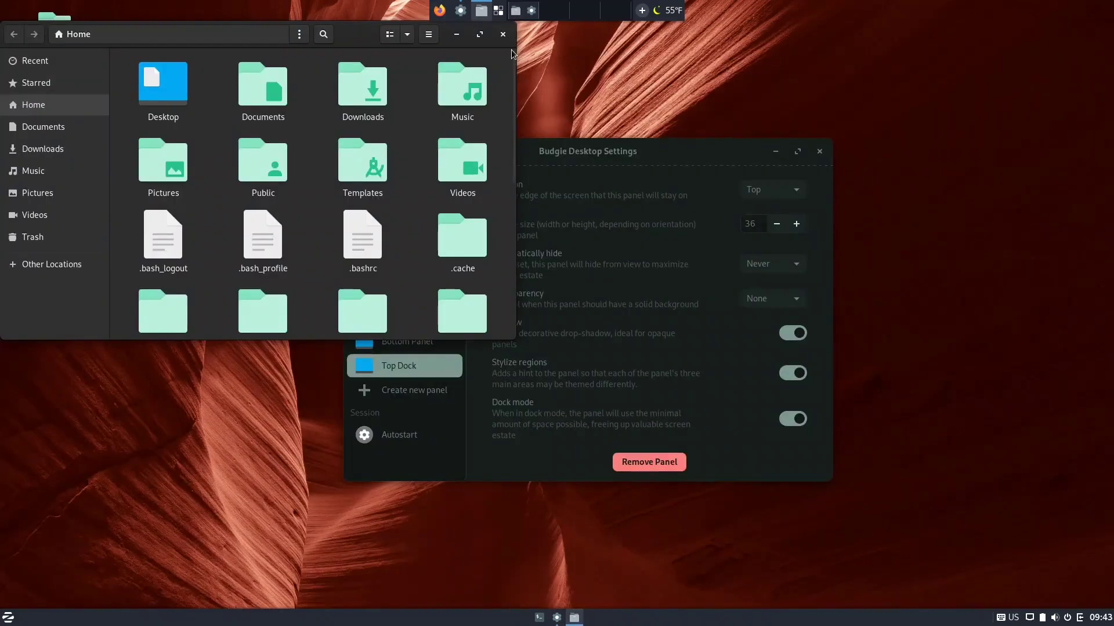
left_click(503, 34)
left_click(498, 11)
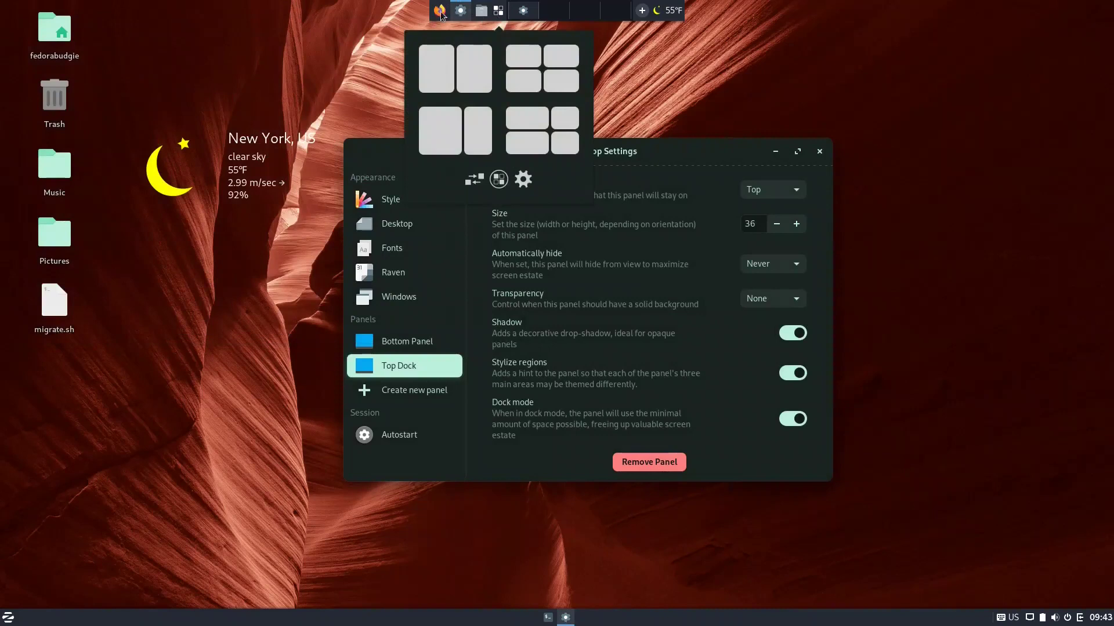
left_click(594, 67)
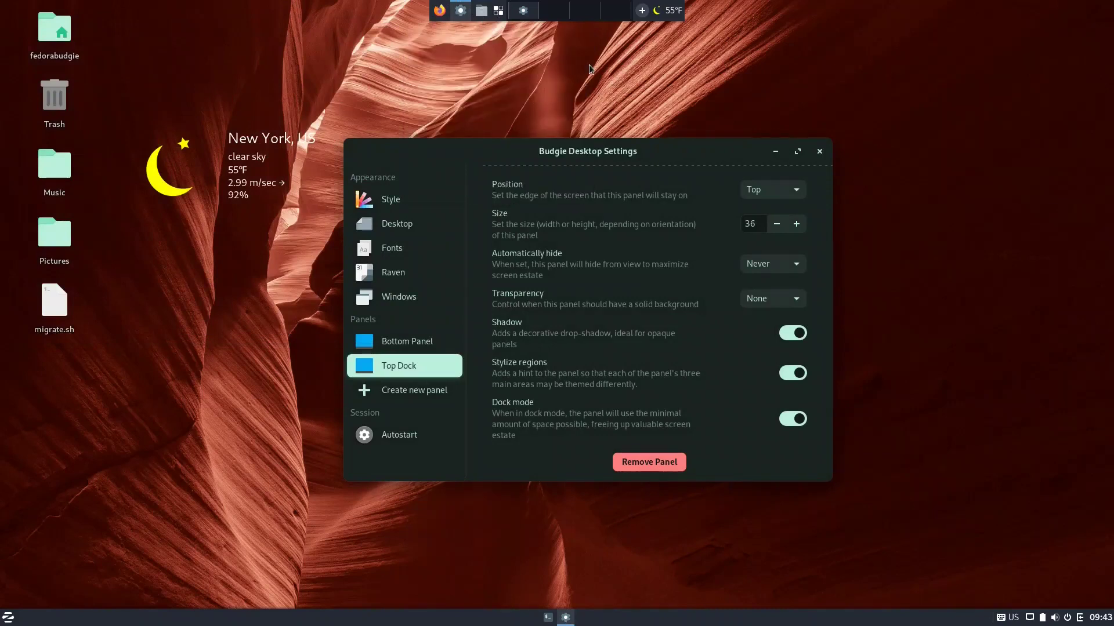
- Compare the Bottom Panel and Top Dock pages and move the settings window away from the desktop weather widget
left_click(422, 351)
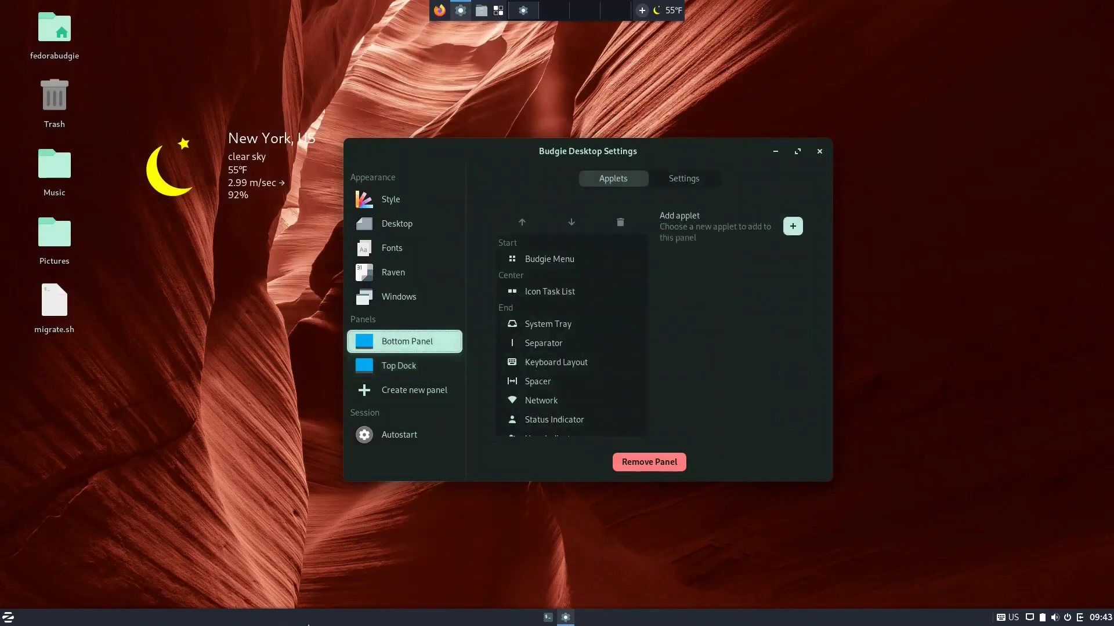
left_click(422, 368)
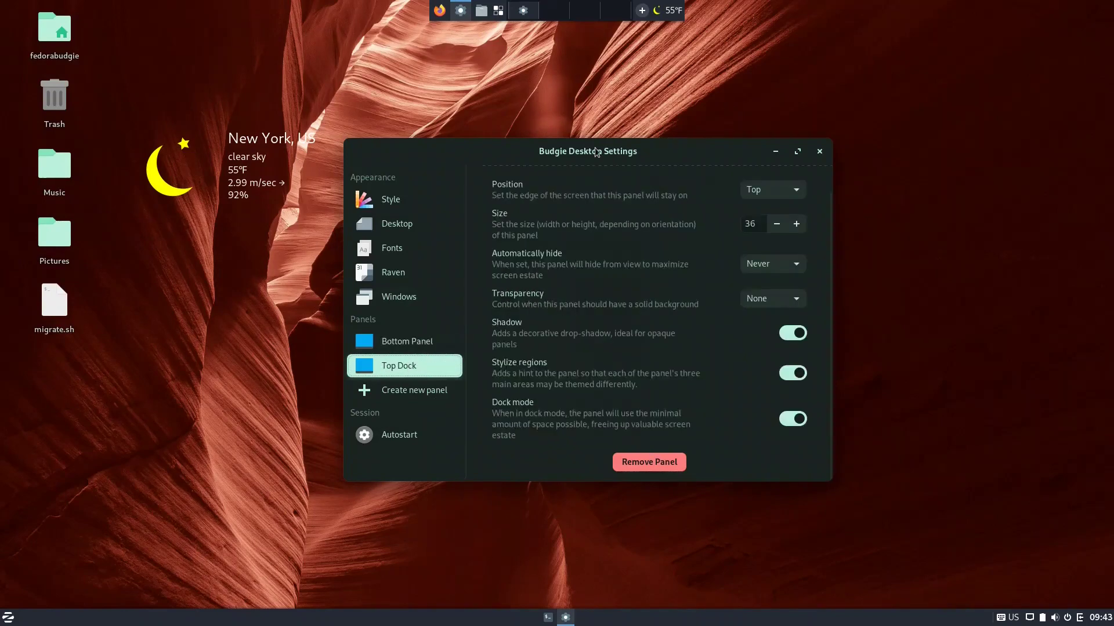
left_click_drag(607, 152, 779, 137)
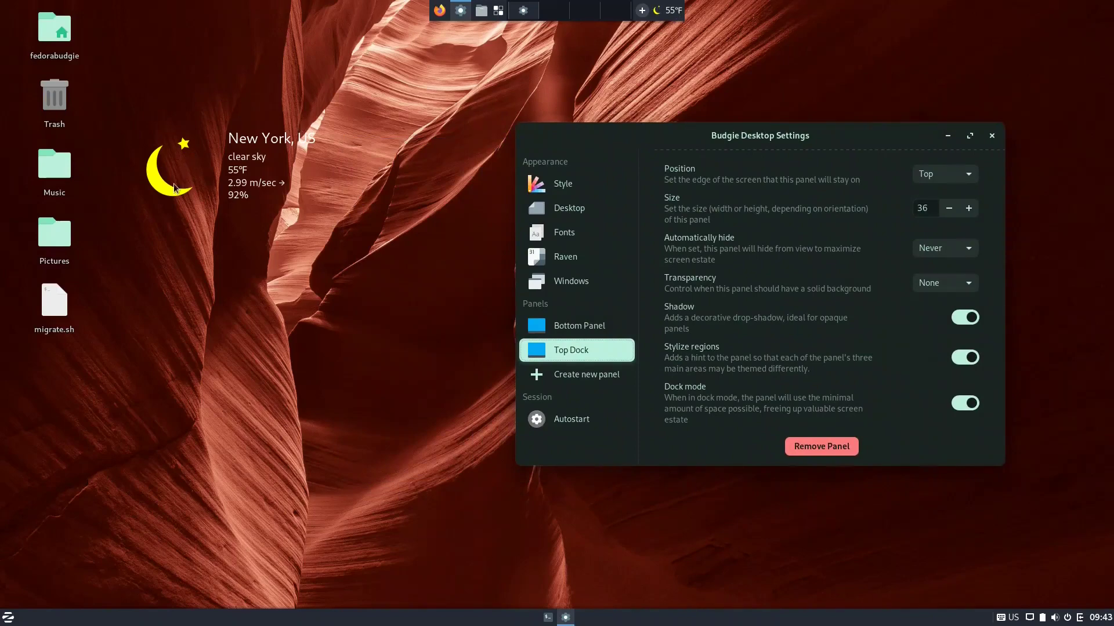
left_click(251, 171)
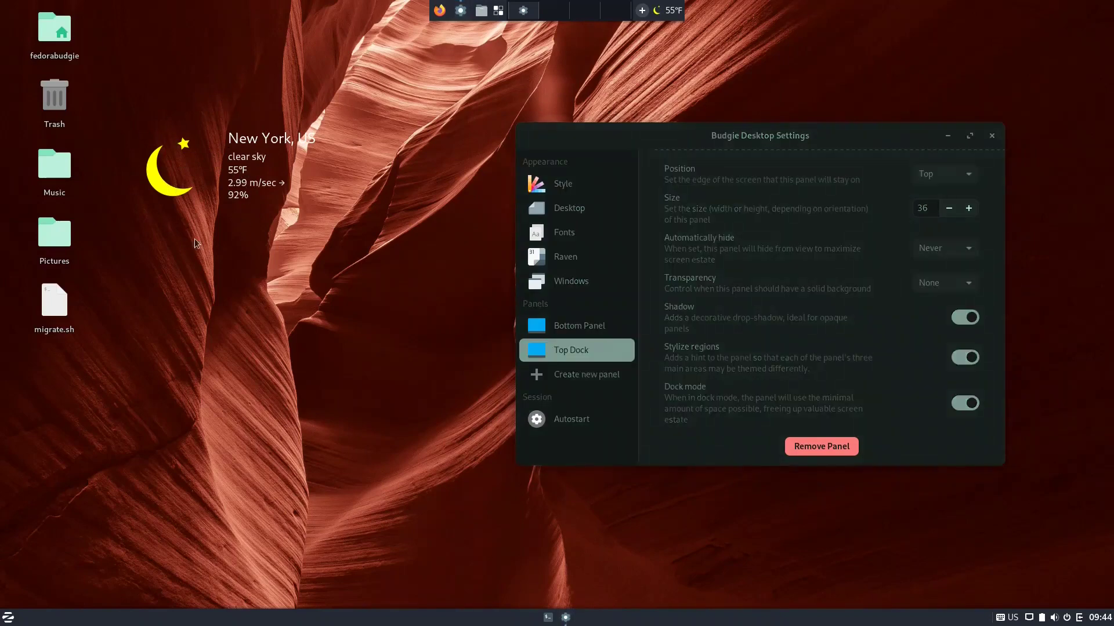
- Bring back the desktop settings window and show the desktop options of the Top Dock's WeatherShow applet
left_click(461, 10)
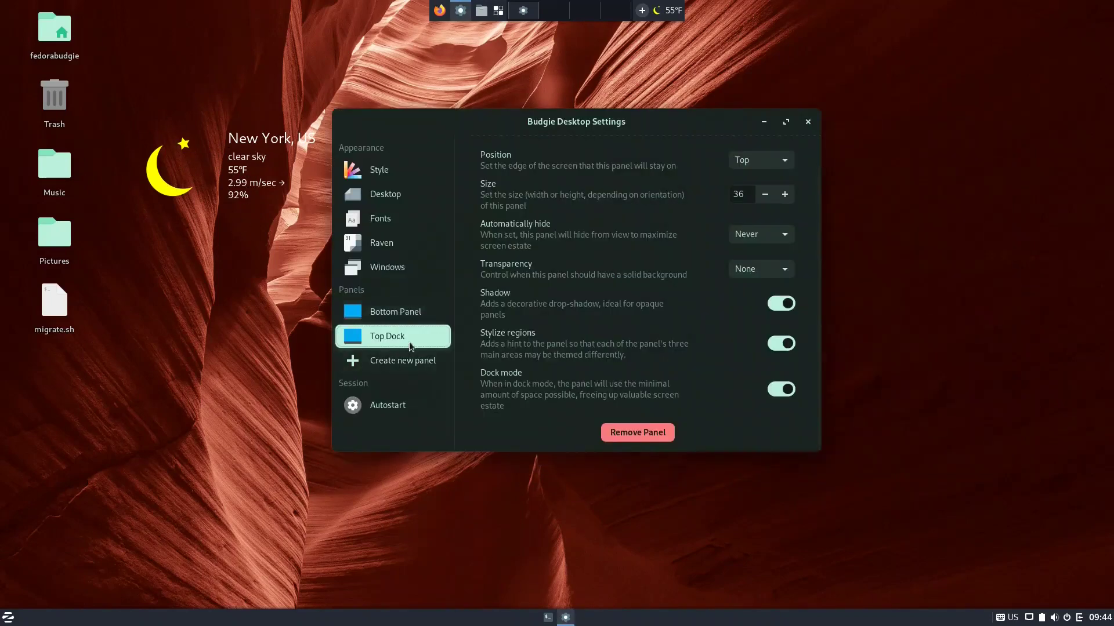
scroll(580, 232, "up", 1)
left_click(596, 152)
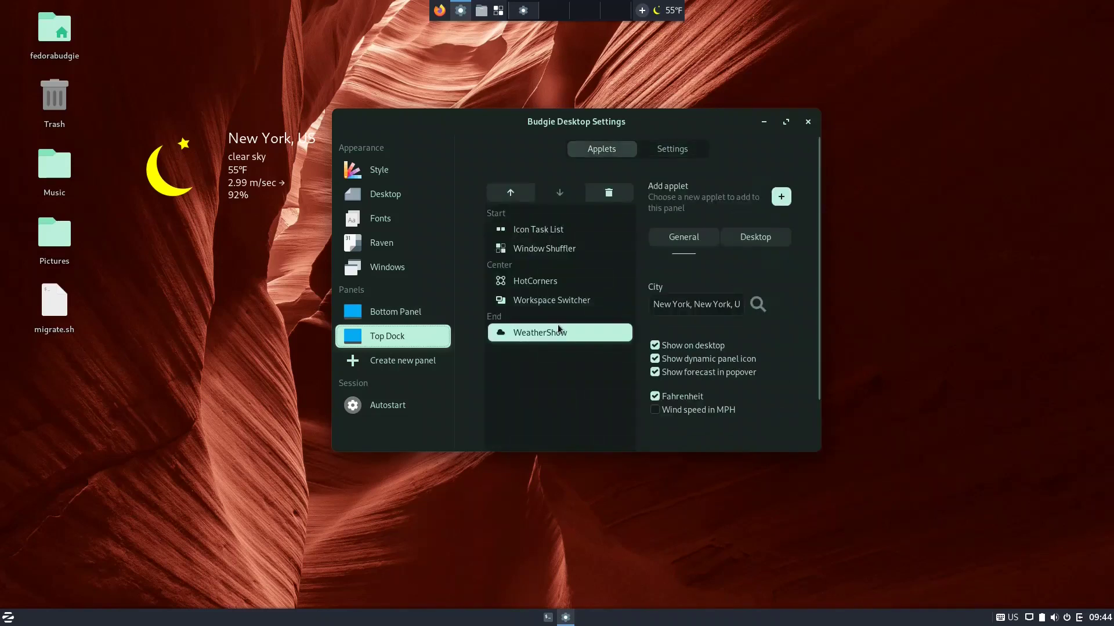
left_click(760, 238)
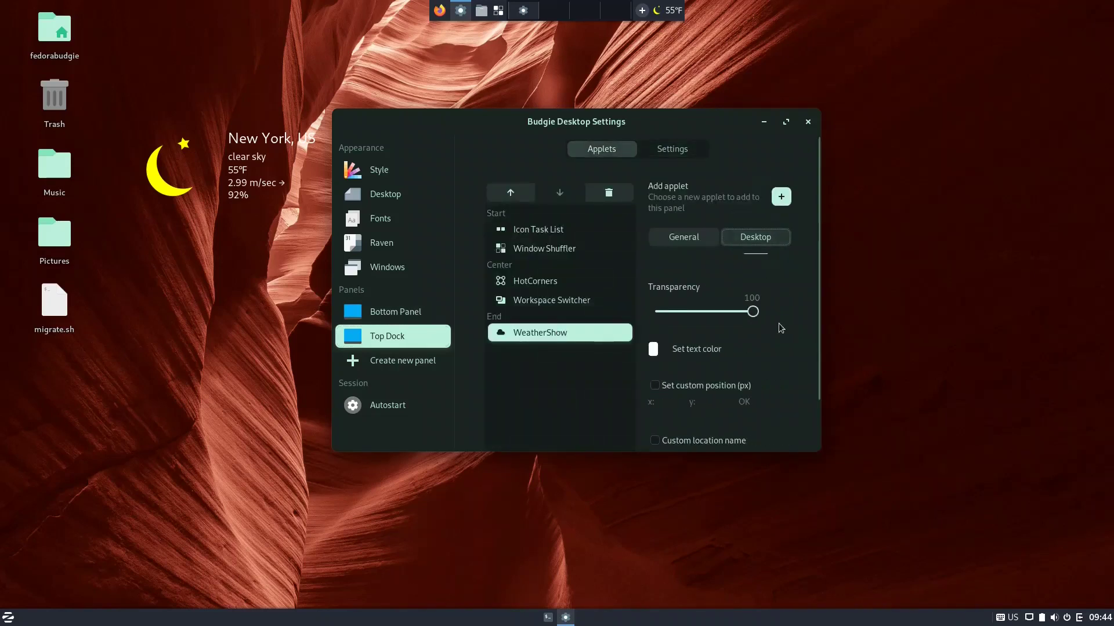
scroll(779, 328, "down", 2)
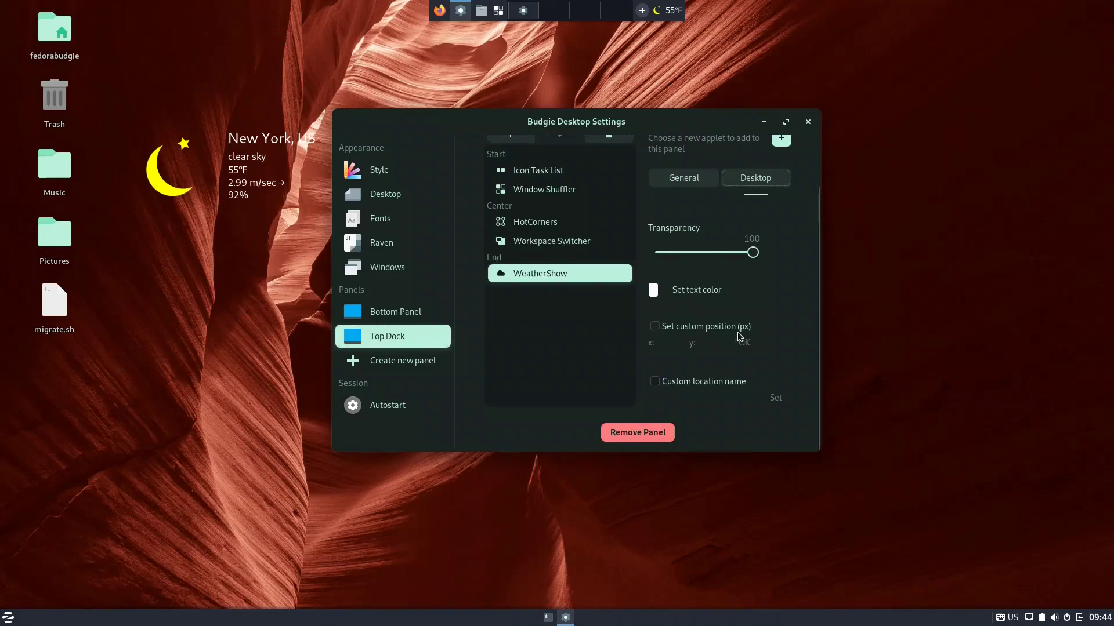
- Enable a custom position for the desktop weather widget, applying x 1600 and y 650 before correcting x to 1400
left_click(656, 327)
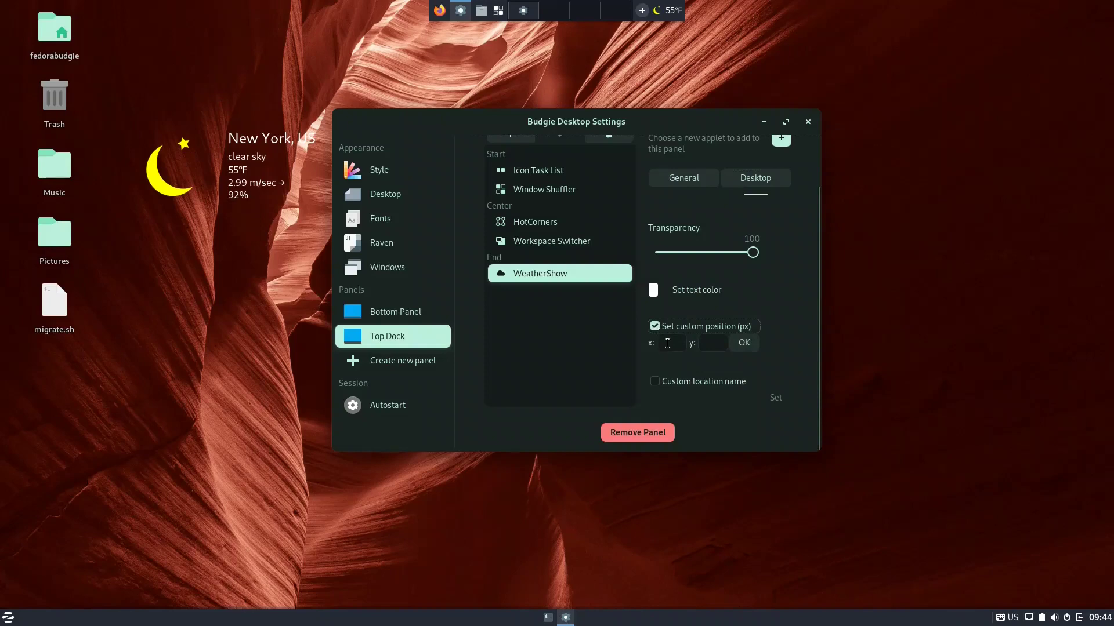
left_click(667, 343)
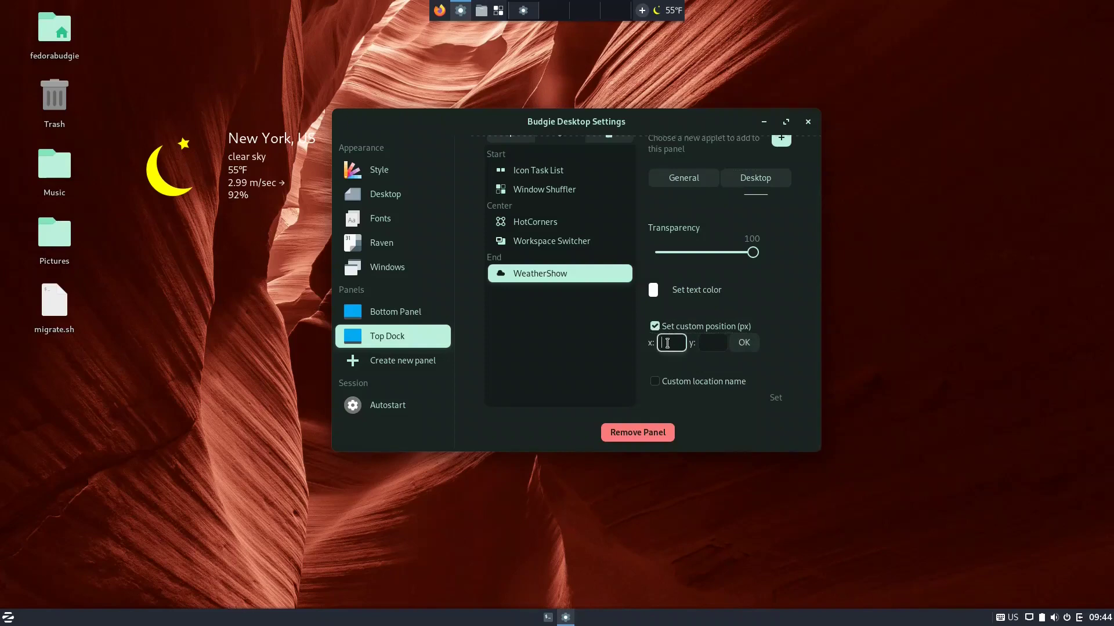
type("1600")
left_click(713, 343)
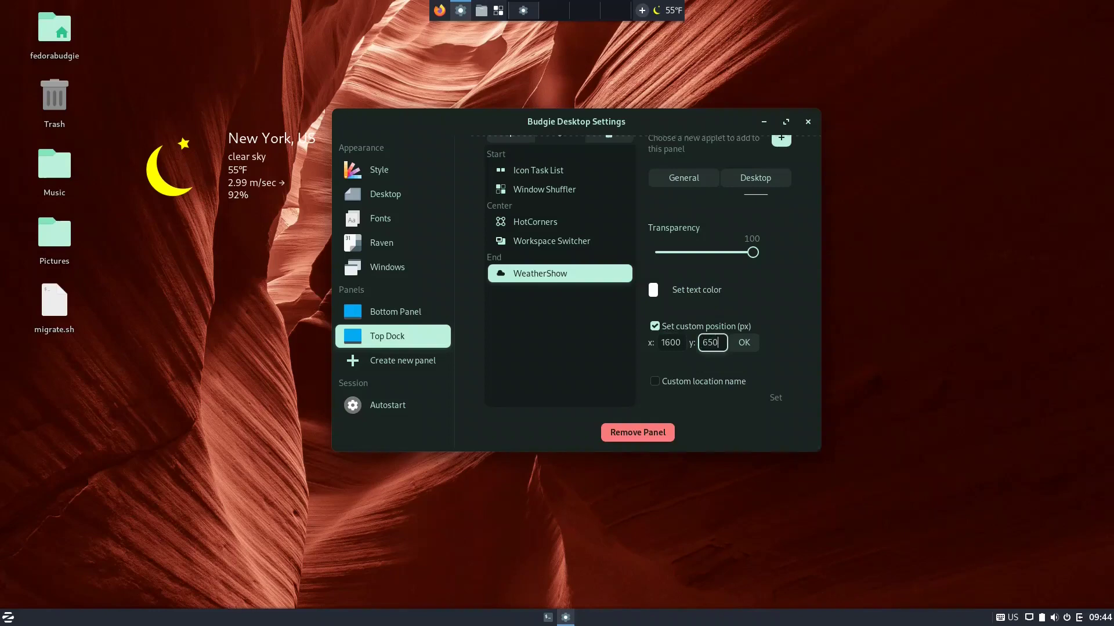
left_click(755, 344)
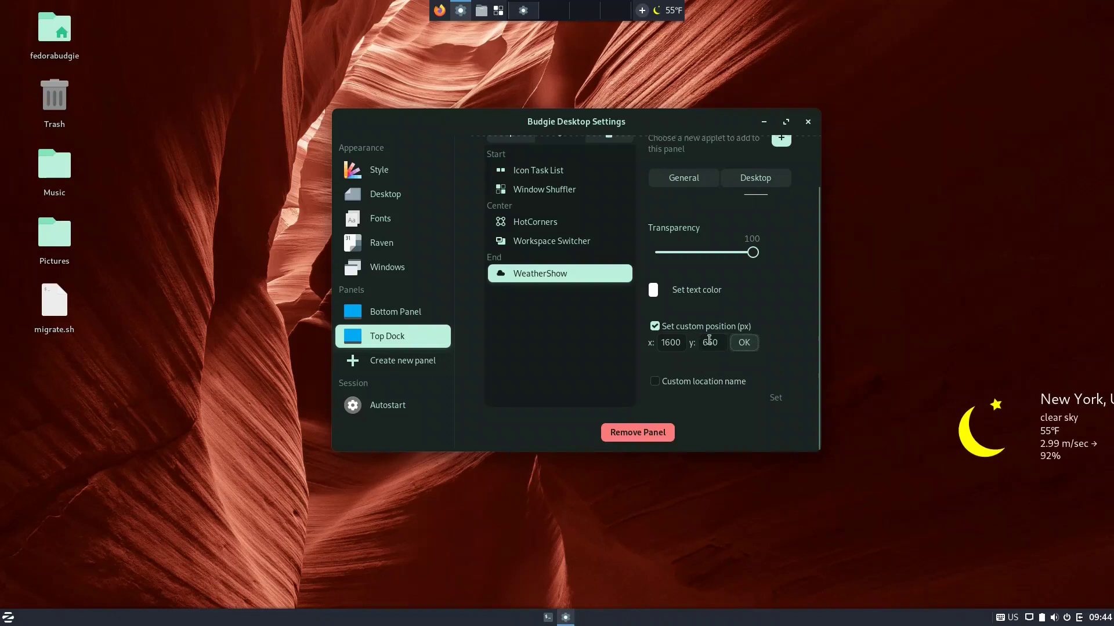
left_click(669, 342)
left_click(743, 345)
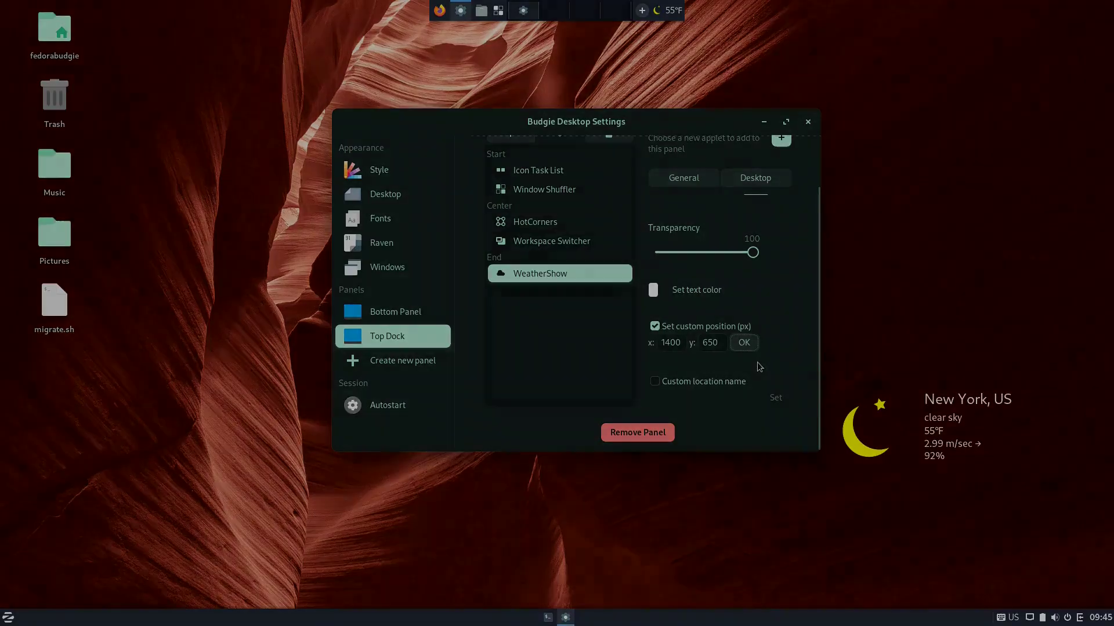
- Show the Workspace Switcher applet's options and try switching between the workspaces, ending on workspace 1
left_click(540, 301)
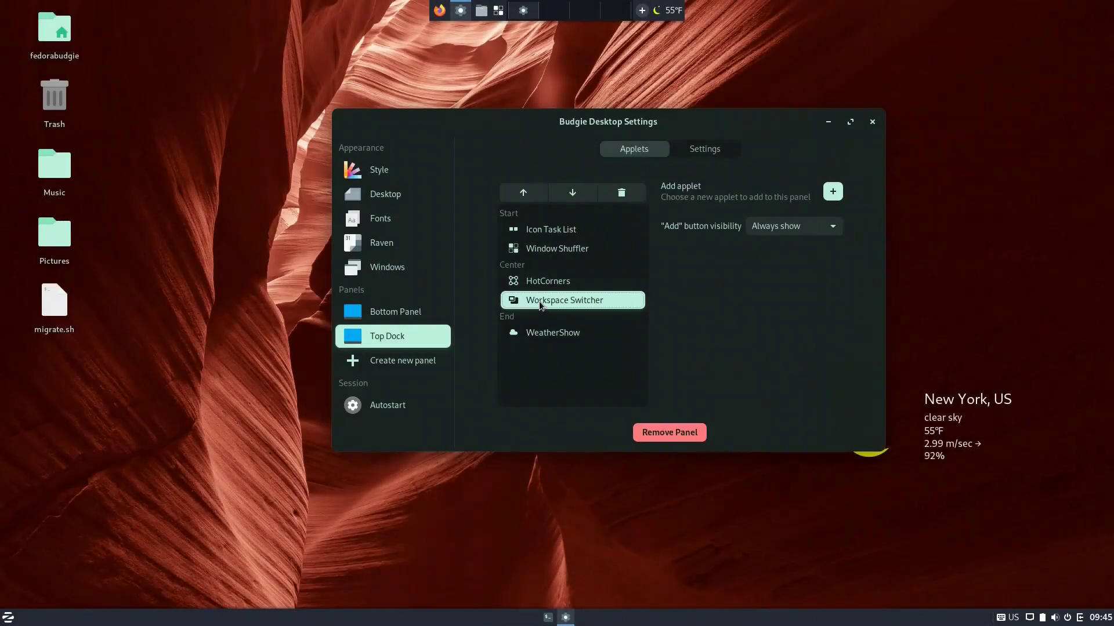
left_click(551, 15)
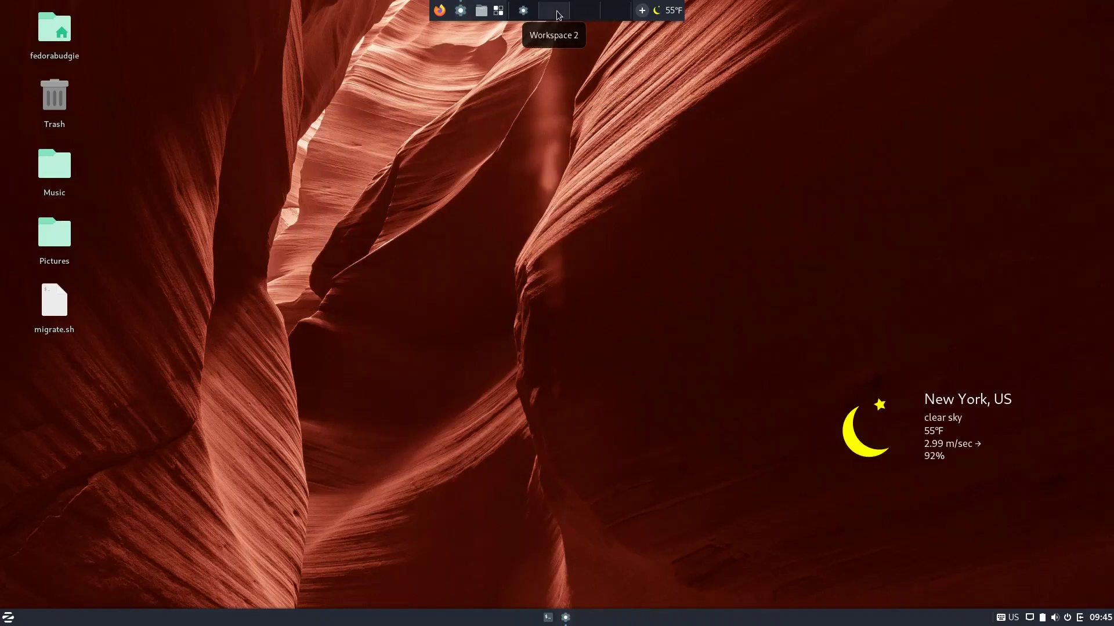
left_click(525, 10)
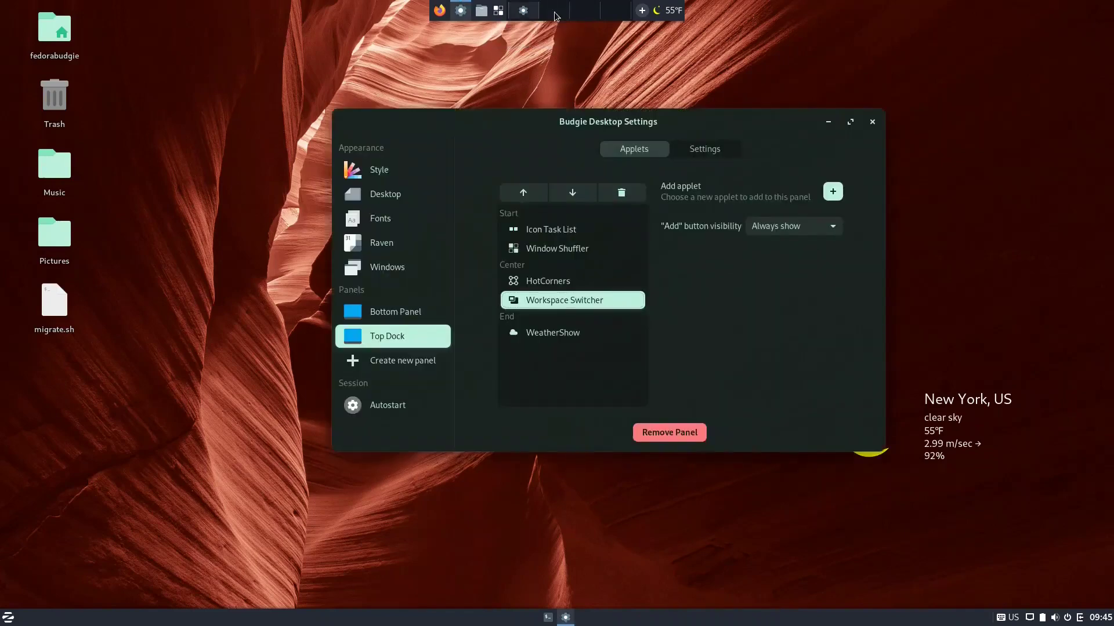
left_click(553, 11)
left_click(578, 12)
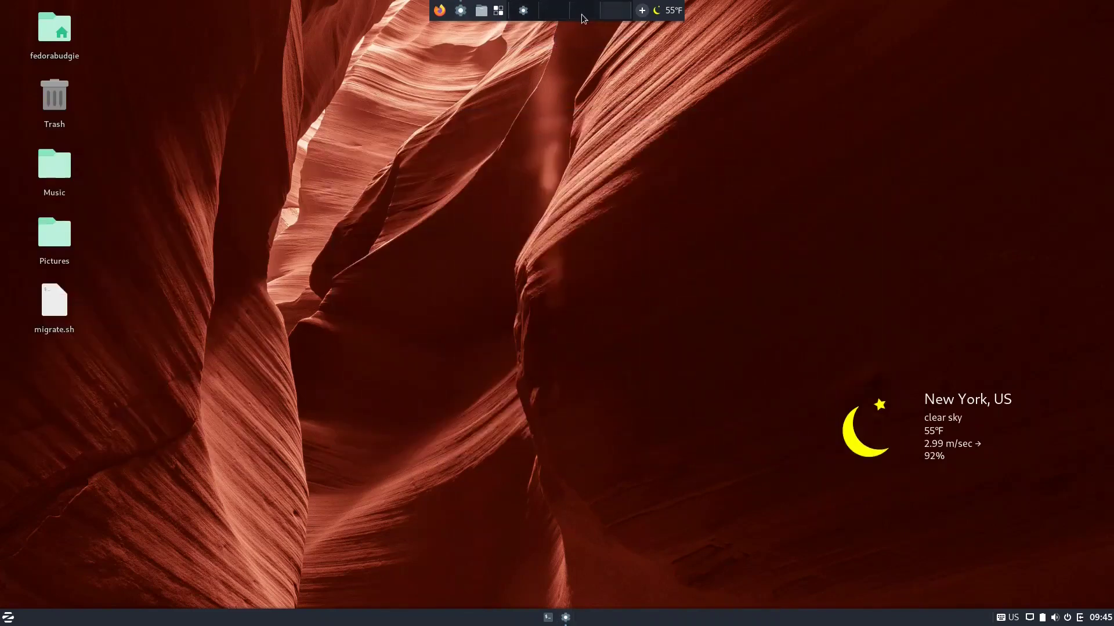
left_click(531, 16)
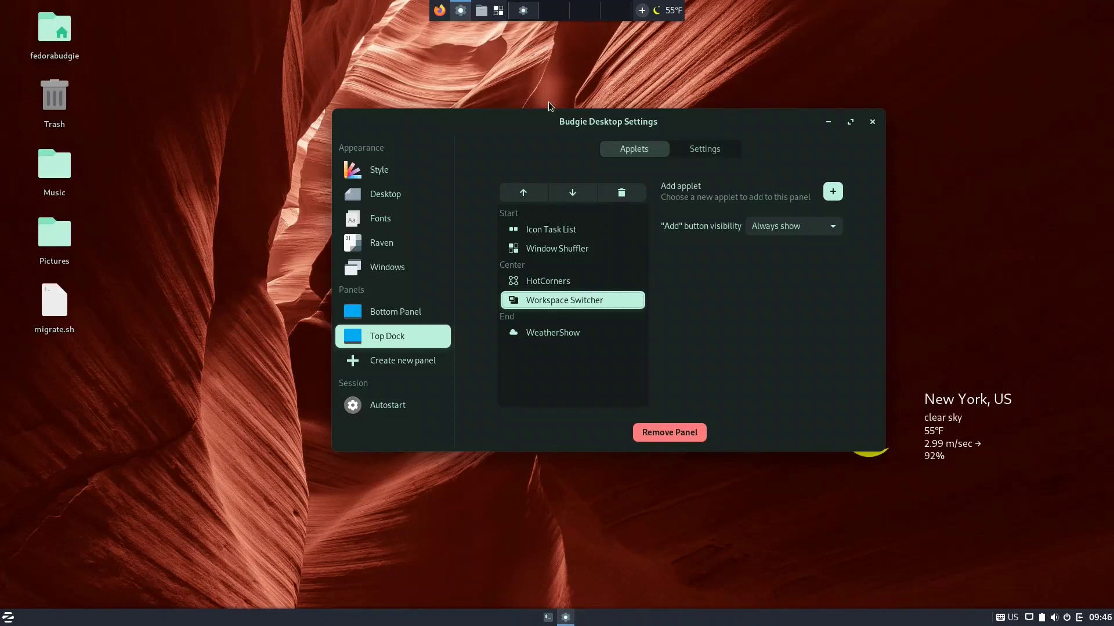
- Move the settings window to workspace 2 and on to workspace 3, switching to each workspace to follow it
right_click(545, 124)
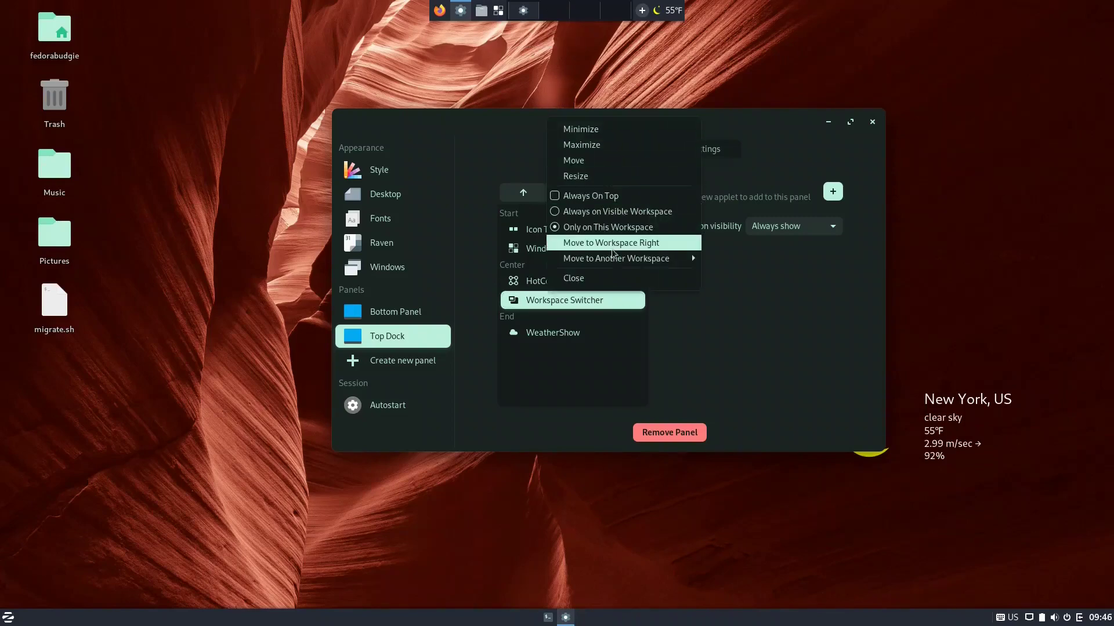
left_click(729, 282)
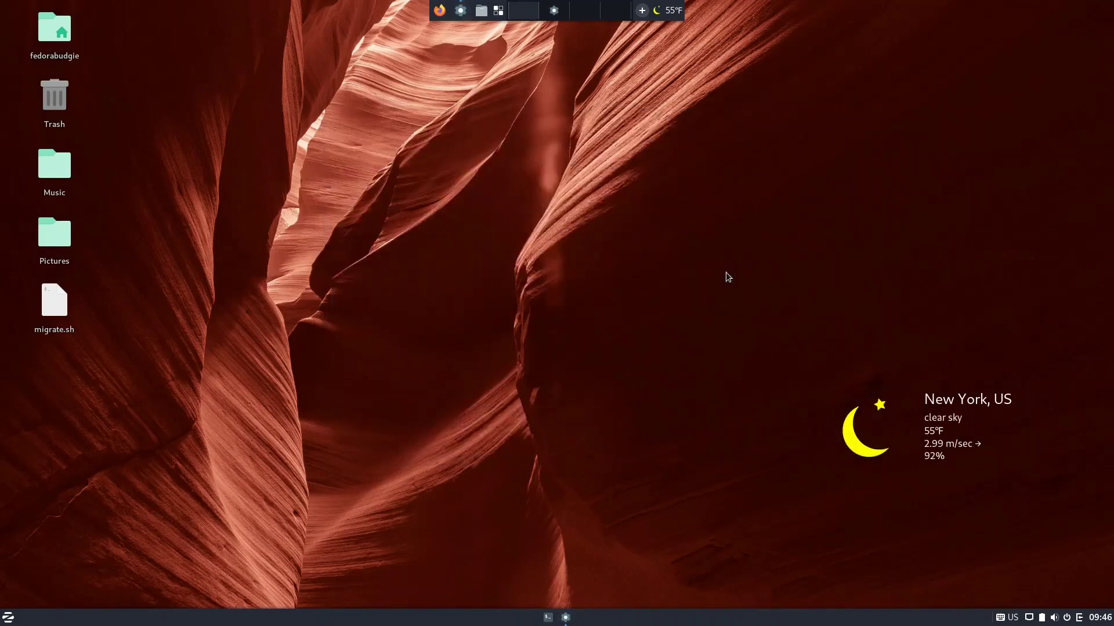
left_click(554, 12)
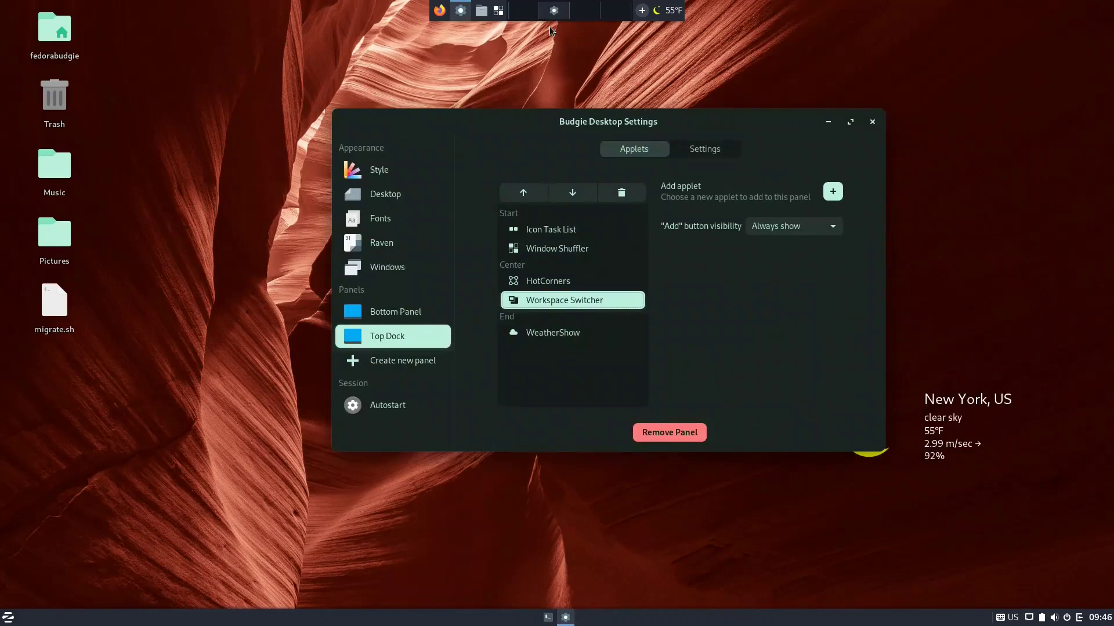
key("ctrl+alt+shift+Right")
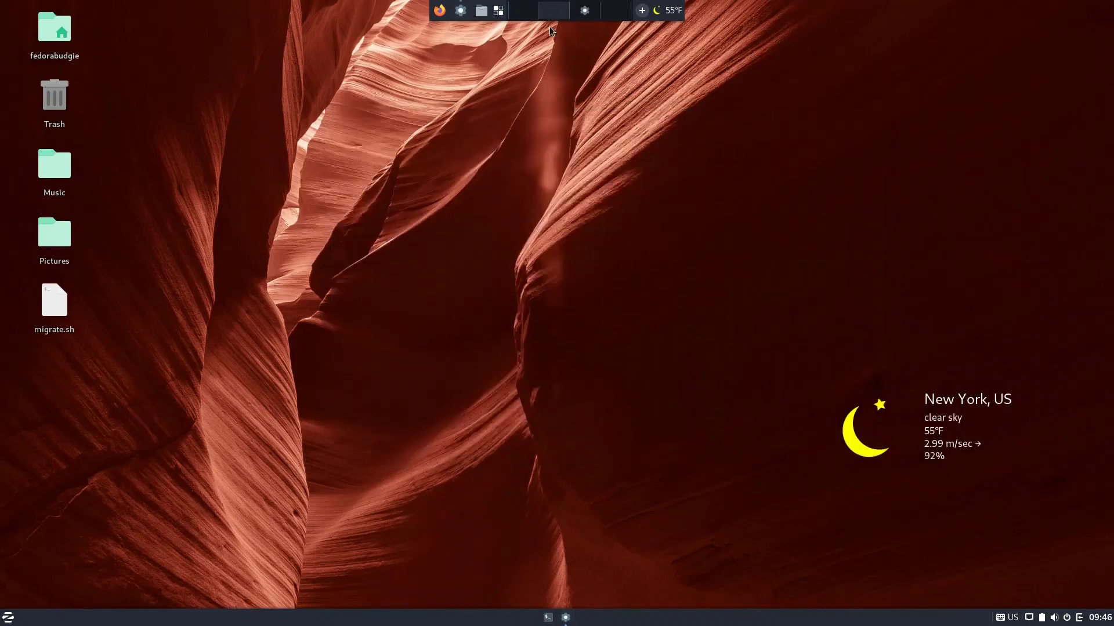
left_click(584, 14)
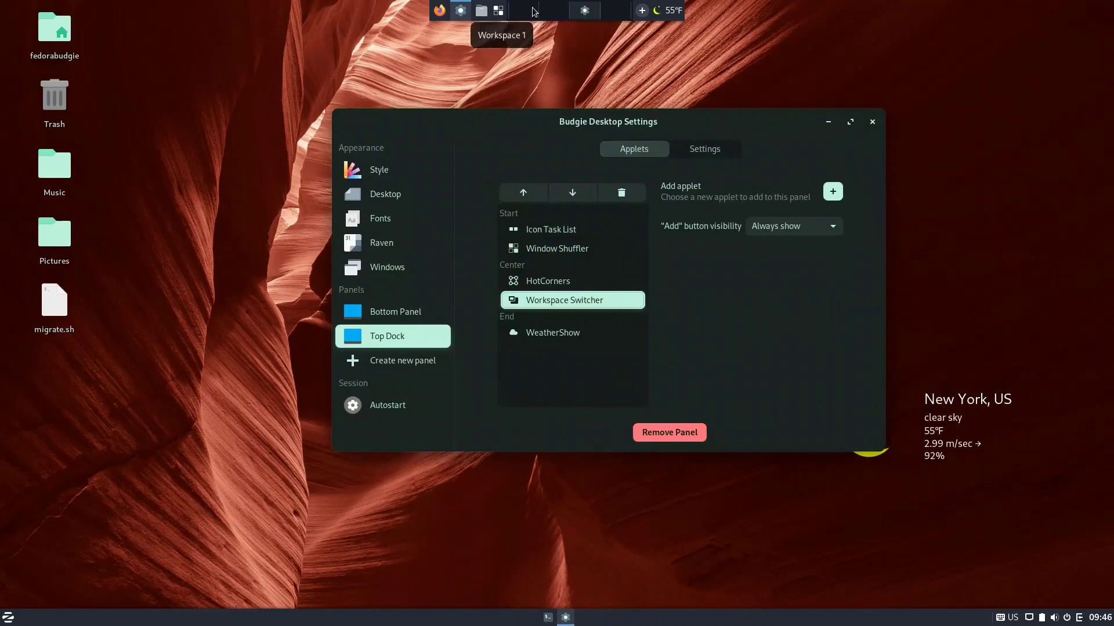
- Switch two workspaces back to workspace 1 and return to workspace 3 with the settings window
key("ctrl+alt+Left")
key("ctrl+alt+Left")
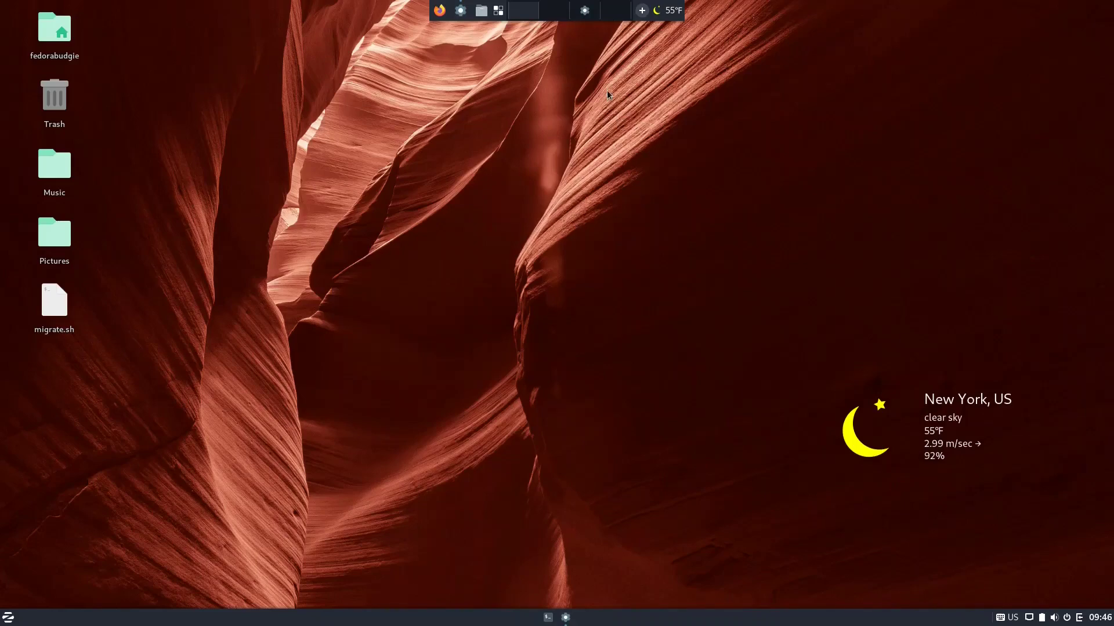
left_click(584, 13)
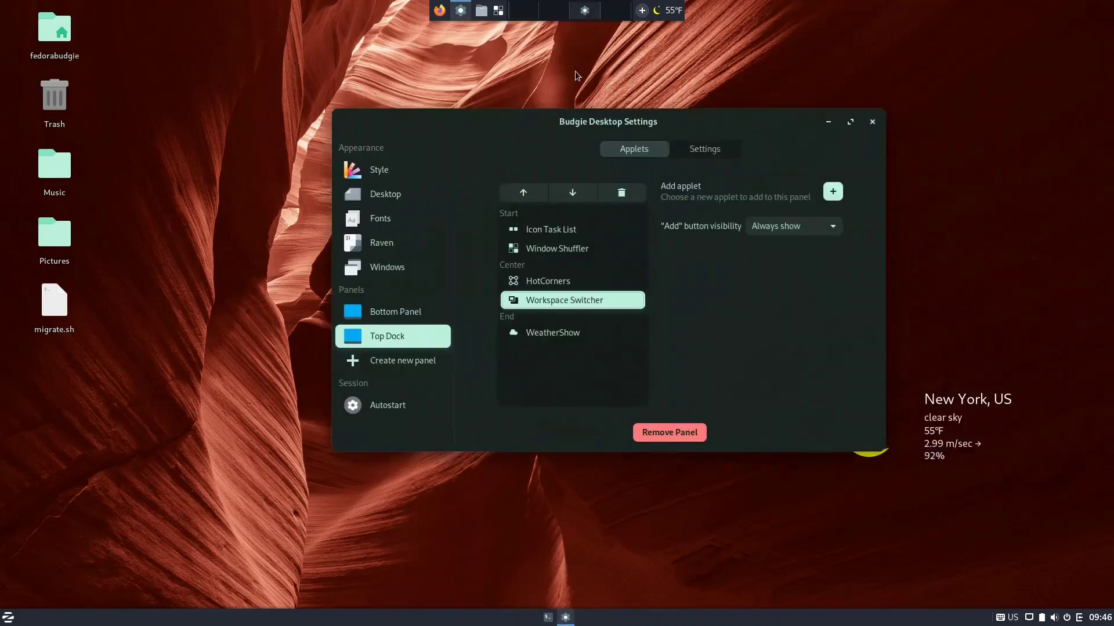
- Minimize the desktop settings window and open the keyboard shortcut list in the system settings
left_click(829, 122)
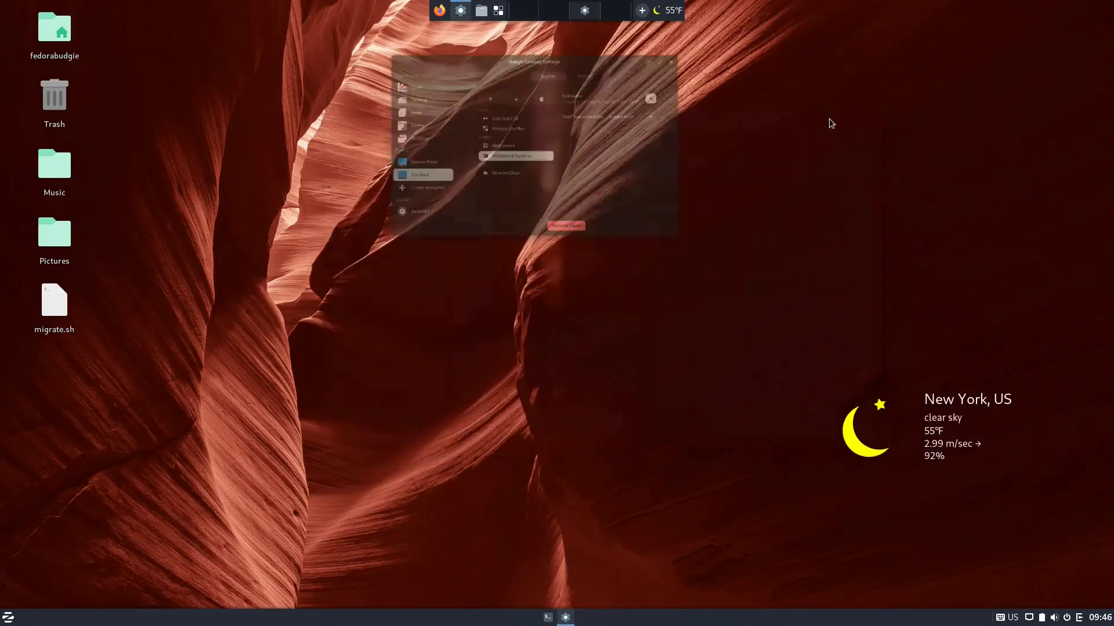
right_click(665, 162)
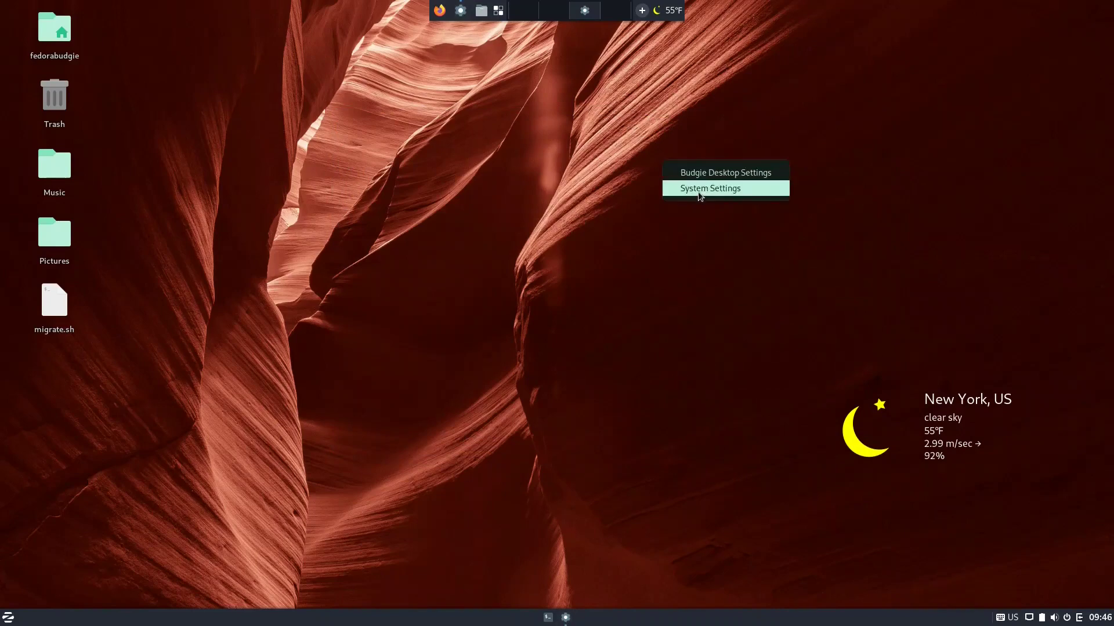
left_click(697, 191)
scroll(389, 266, "down", 5)
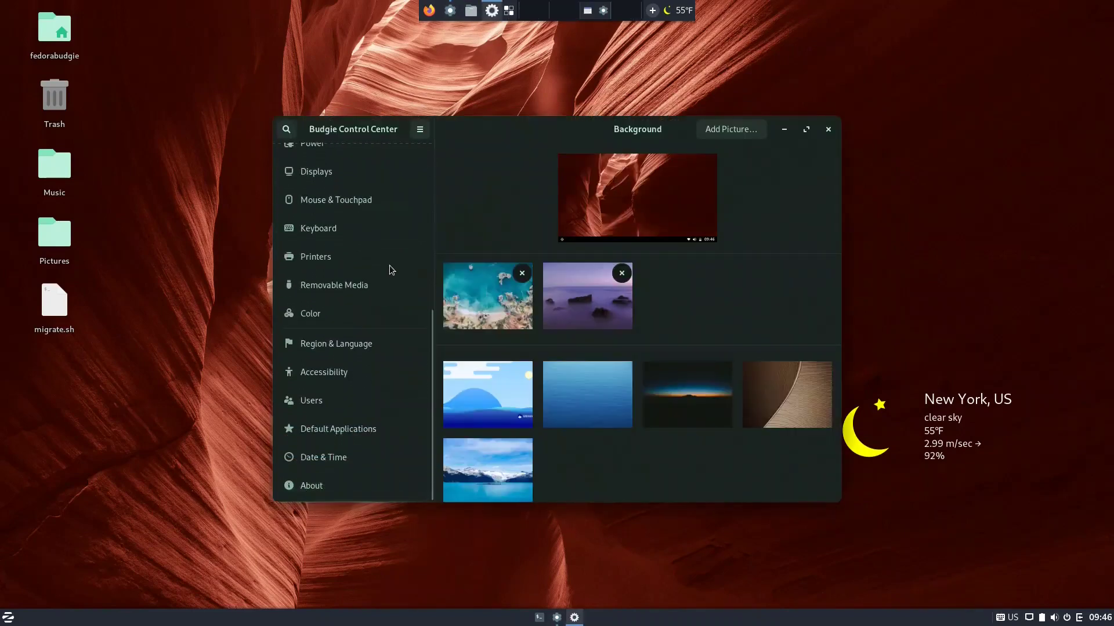
left_click(364, 230)
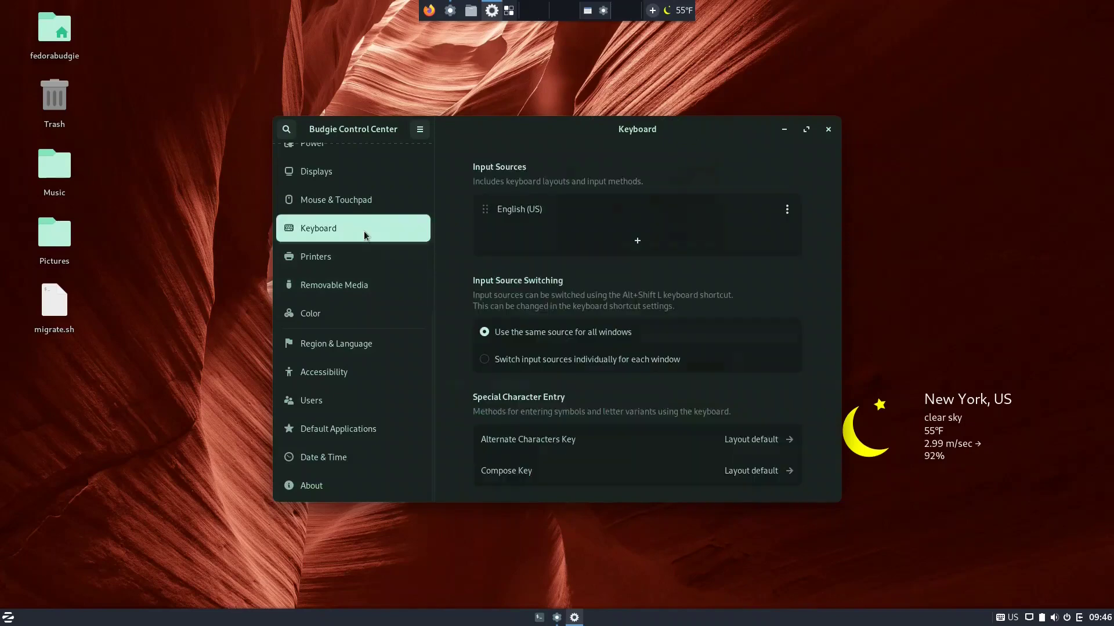
scroll(582, 401, "down", 3)
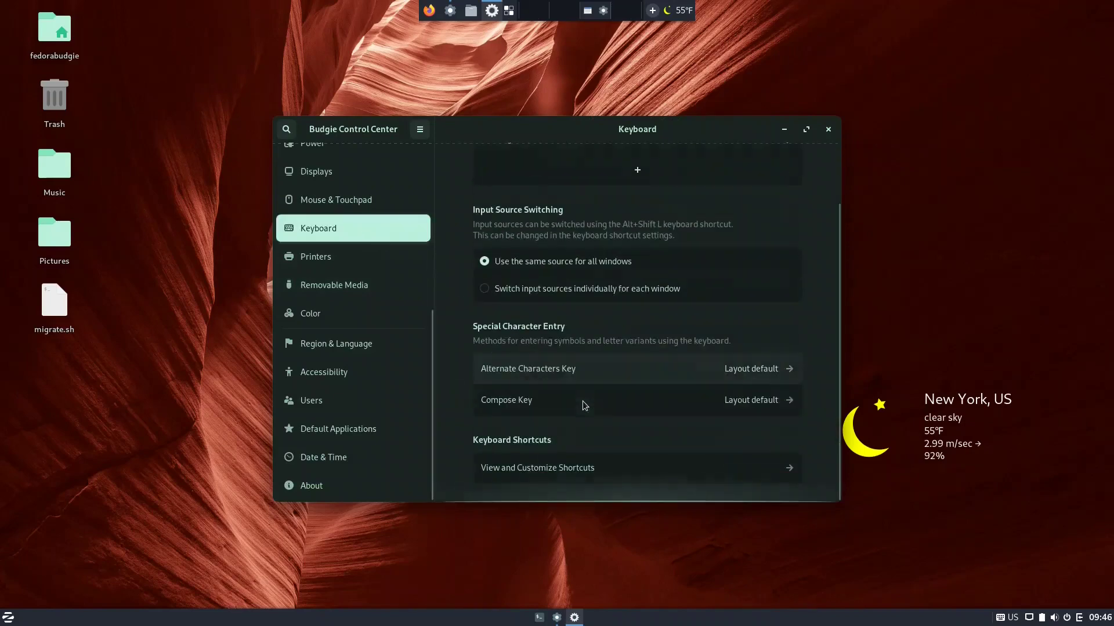
left_click(557, 468)
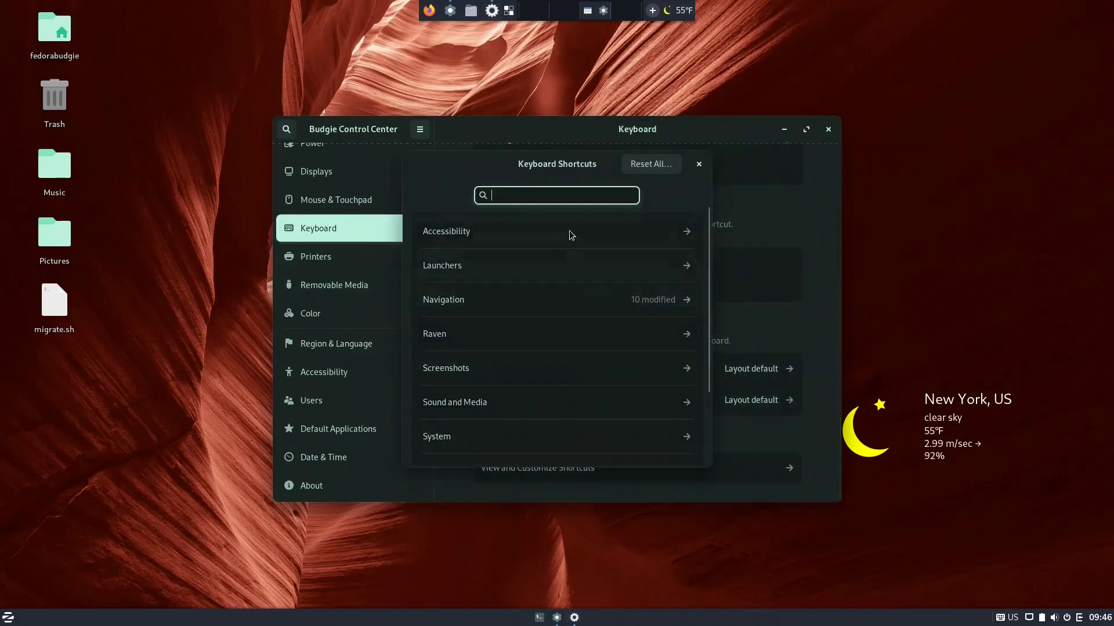
- Review the keyboard shortcuts in the Windows category and return to the start of the category list
scroll(551, 316, "down", 2)
scroll(554, 337, "down", 2)
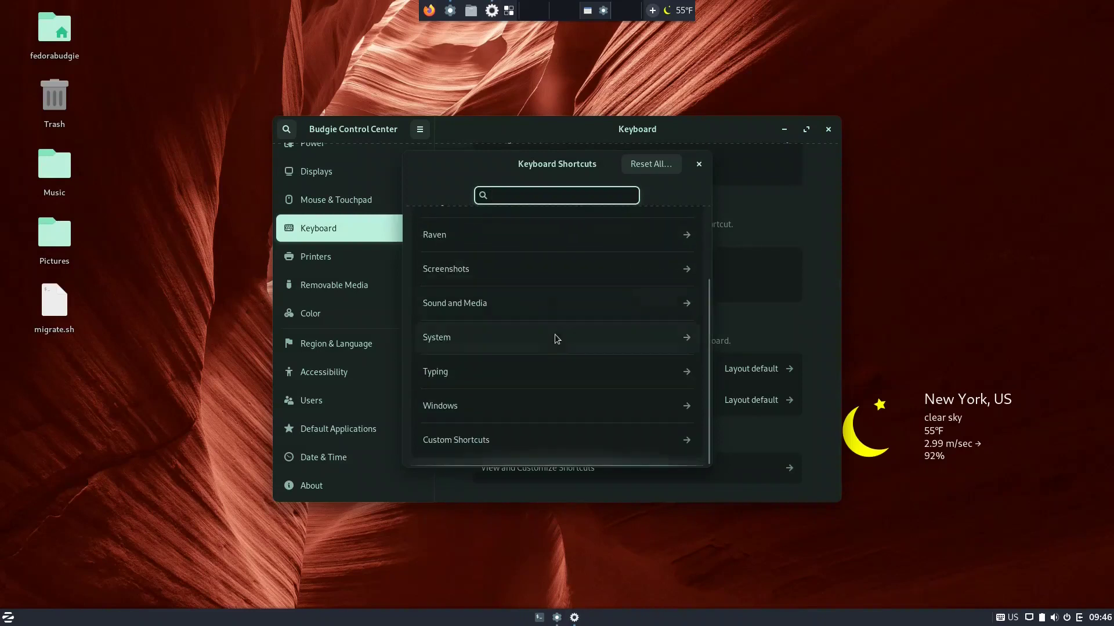
left_click(502, 402)
scroll(529, 389, "down", 10)
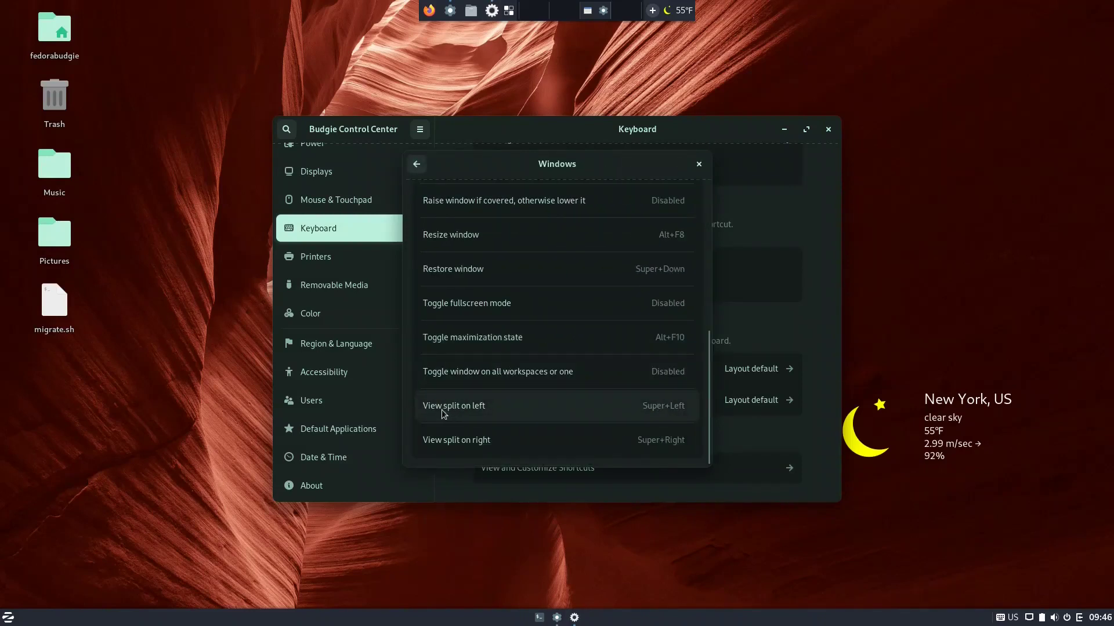
scroll(540, 412, "up", 3)
scroll(541, 410, "up", 10)
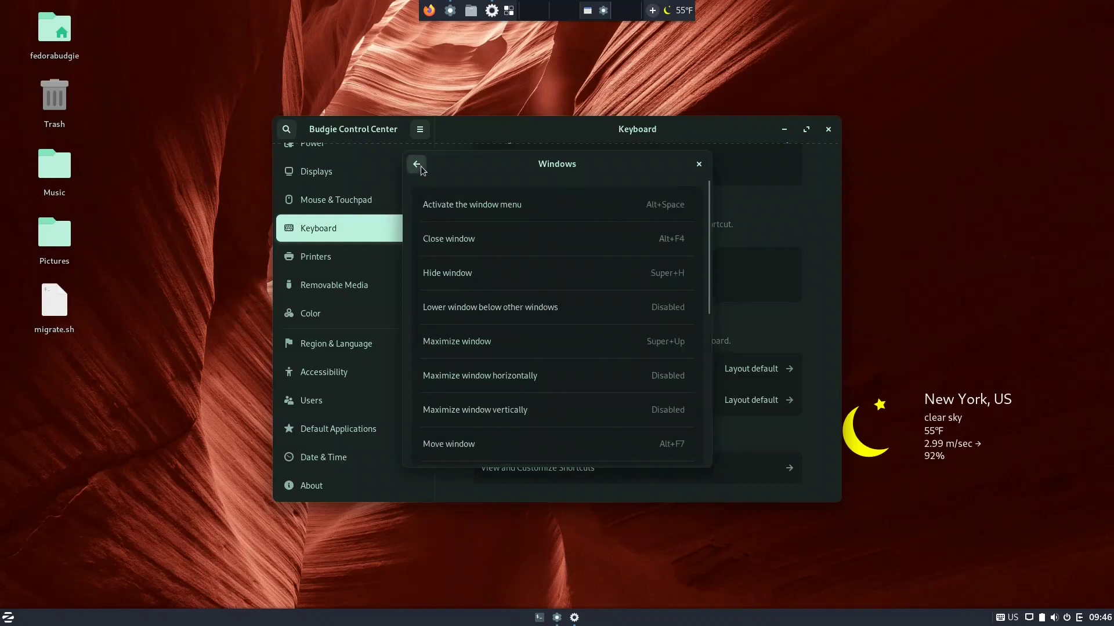
left_click(416, 164)
scroll(518, 302, "up", 1)
scroll(520, 308, "up", 1)
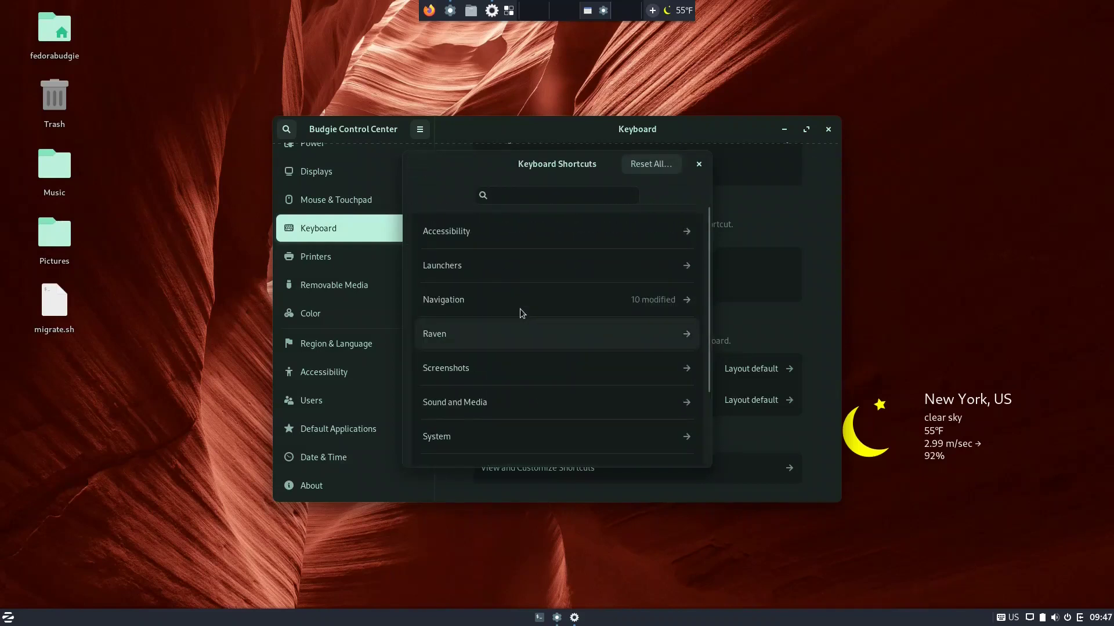
- Review the Navigation shortcuts for moving windows and switching workspaces, and go back to the category list
left_click(529, 297)
scroll(529, 298, "down", 6)
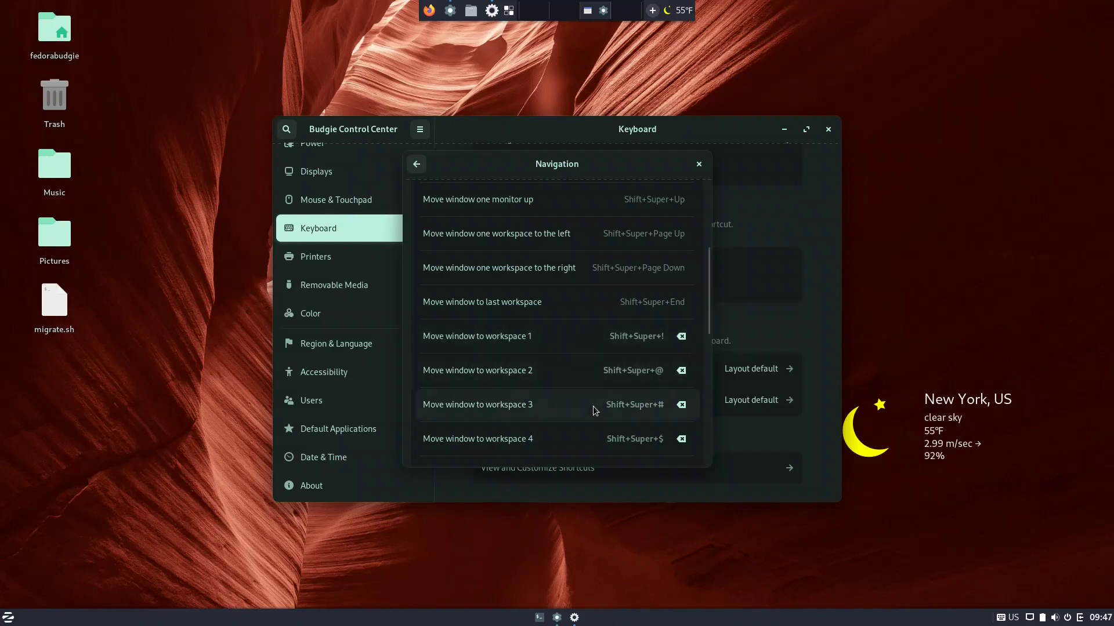
scroll(546, 377, "down", 3)
scroll(550, 351, "down", 7)
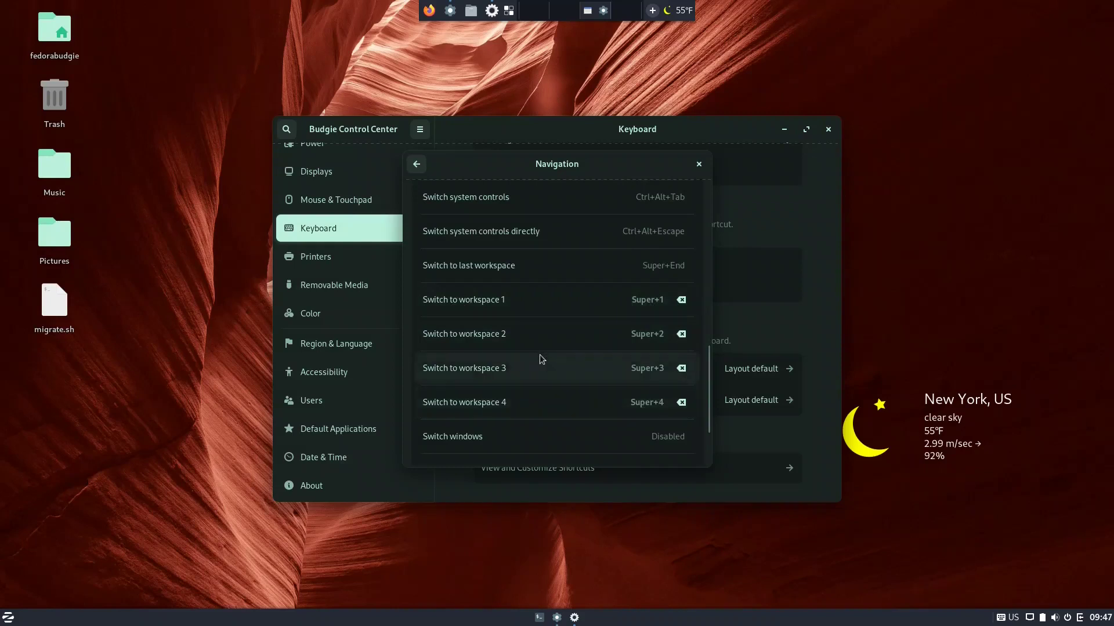
scroll(545, 356, "up", 15)
scroll(548, 356, "up", 5)
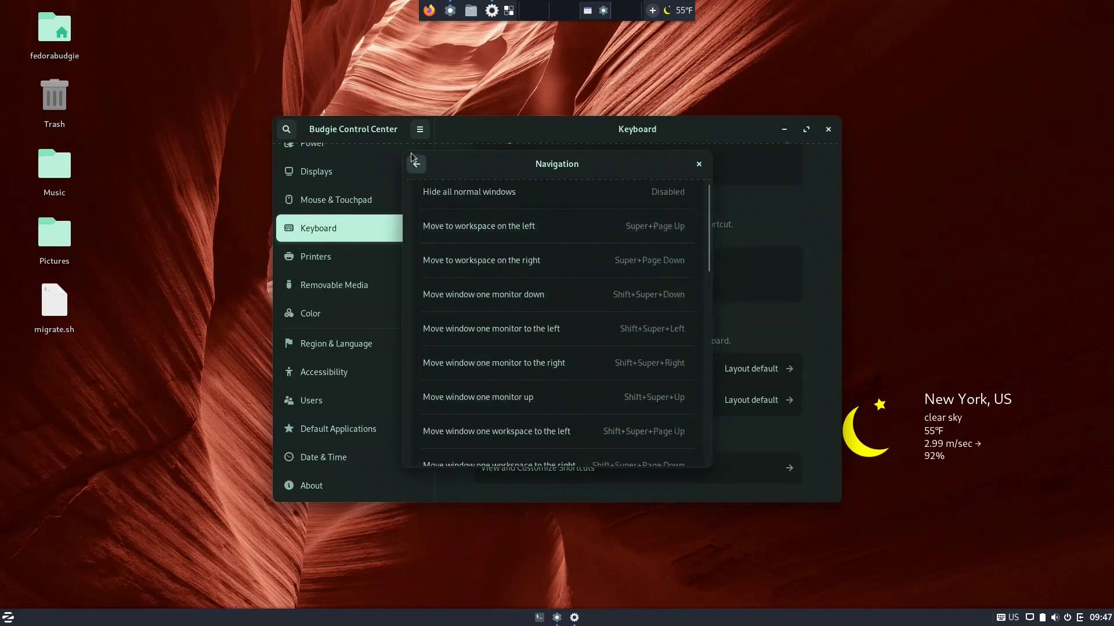
left_click(418, 166)
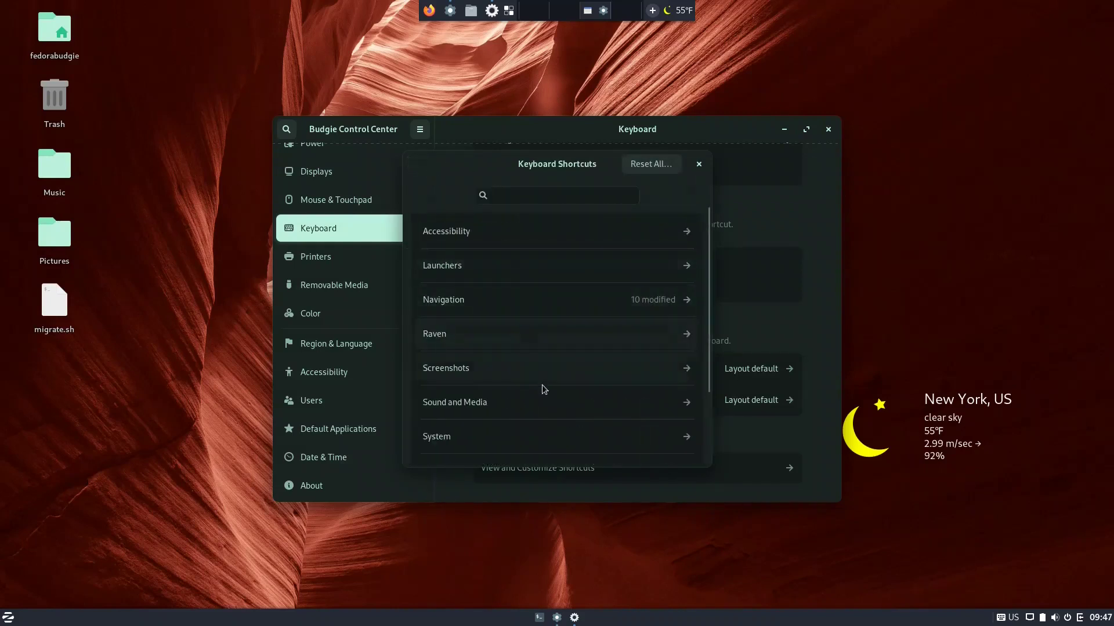
- Review the window shortcuts again down to the split-view entries, and return to the category list
scroll(542, 386, "down", 1)
scroll(491, 432, "down", 2)
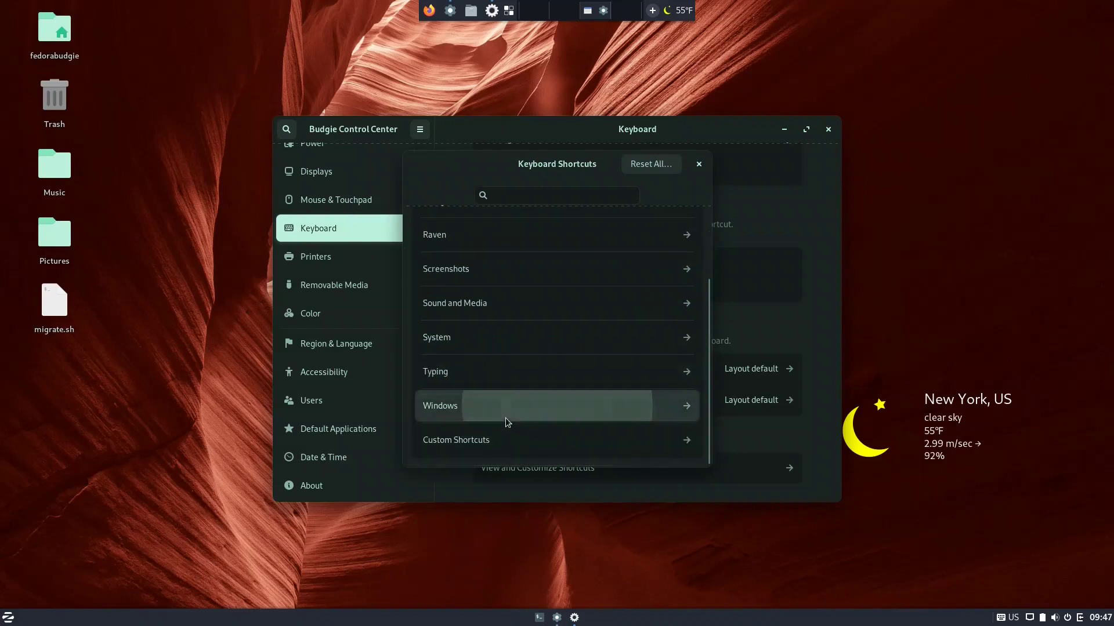
left_click(506, 418)
scroll(513, 416, "down", 3)
scroll(521, 414, "down", 3)
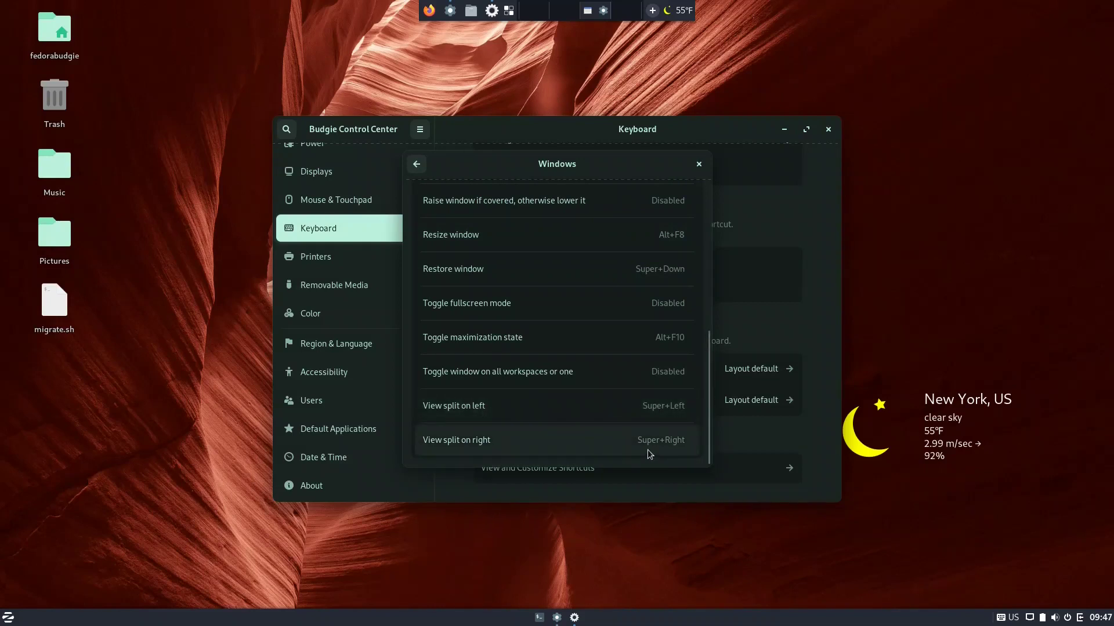
left_click(417, 165)
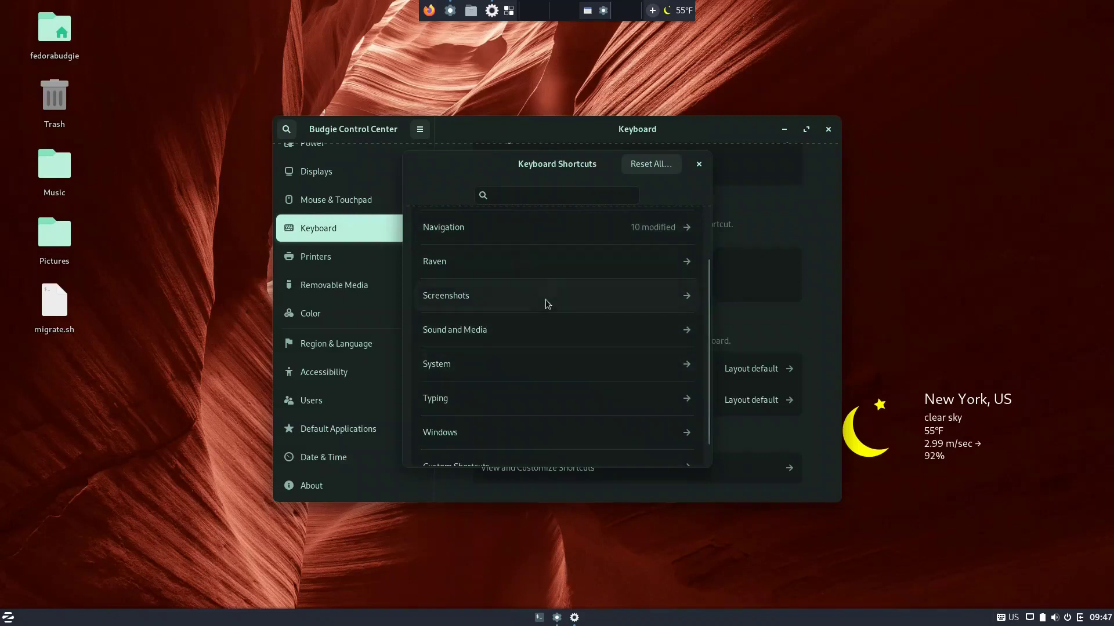
- Add a custom shortcut named Terminal that runs gnome-terminal with Ctrl+Alt+T, and close the shortcut list
scroll(545, 313, "down", 1)
left_click(477, 444)
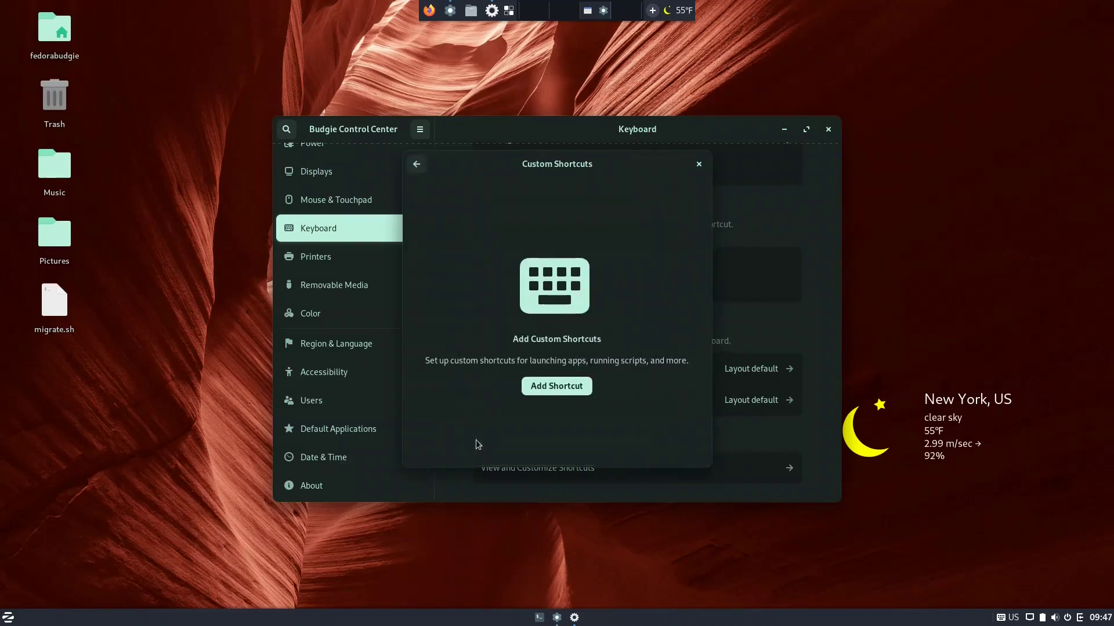
left_click(547, 385)
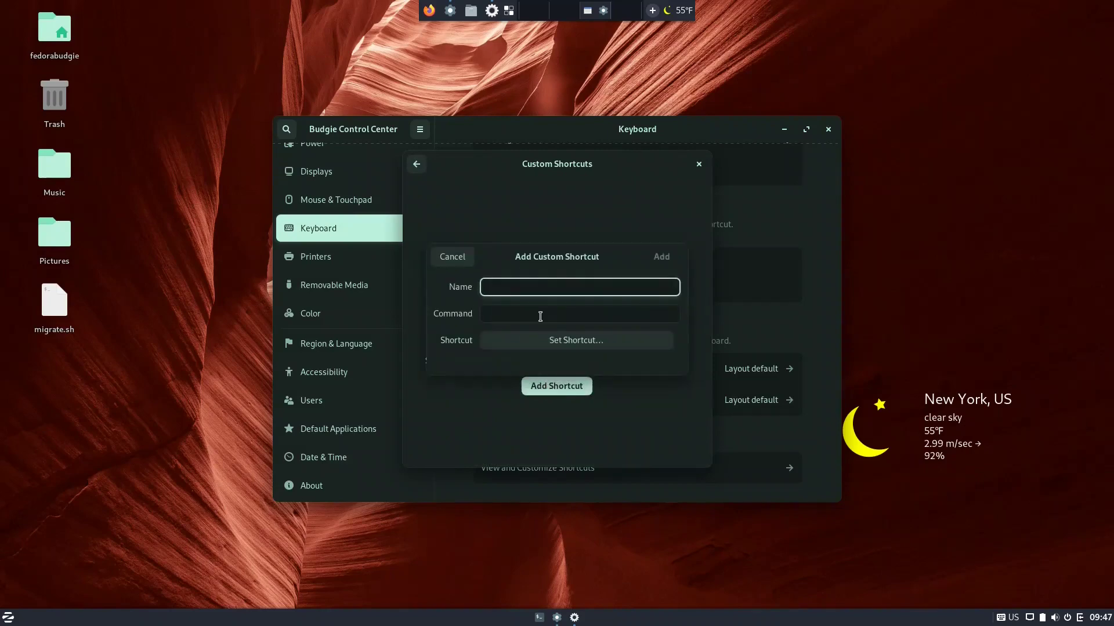
type("Terminal")
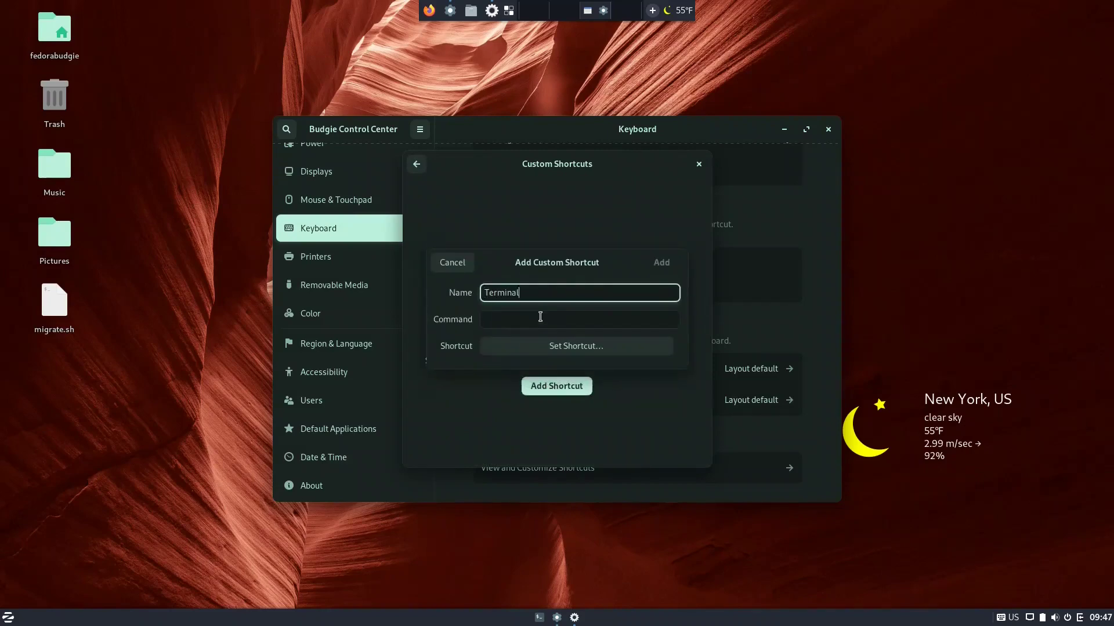
left_click(539, 317)
type("gnome-term")
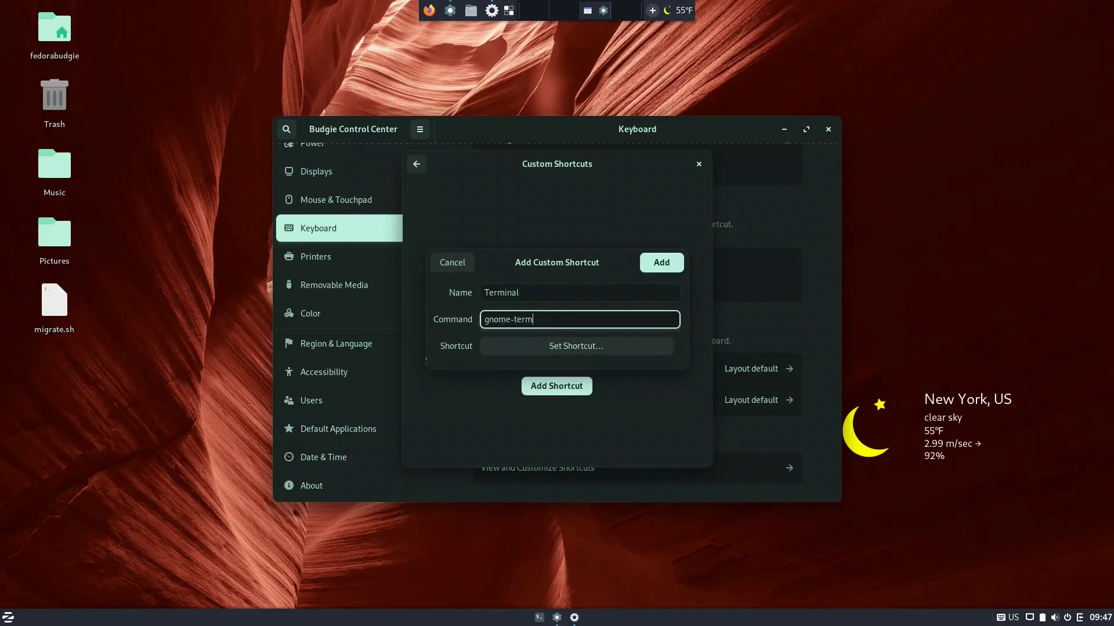
type("inal")
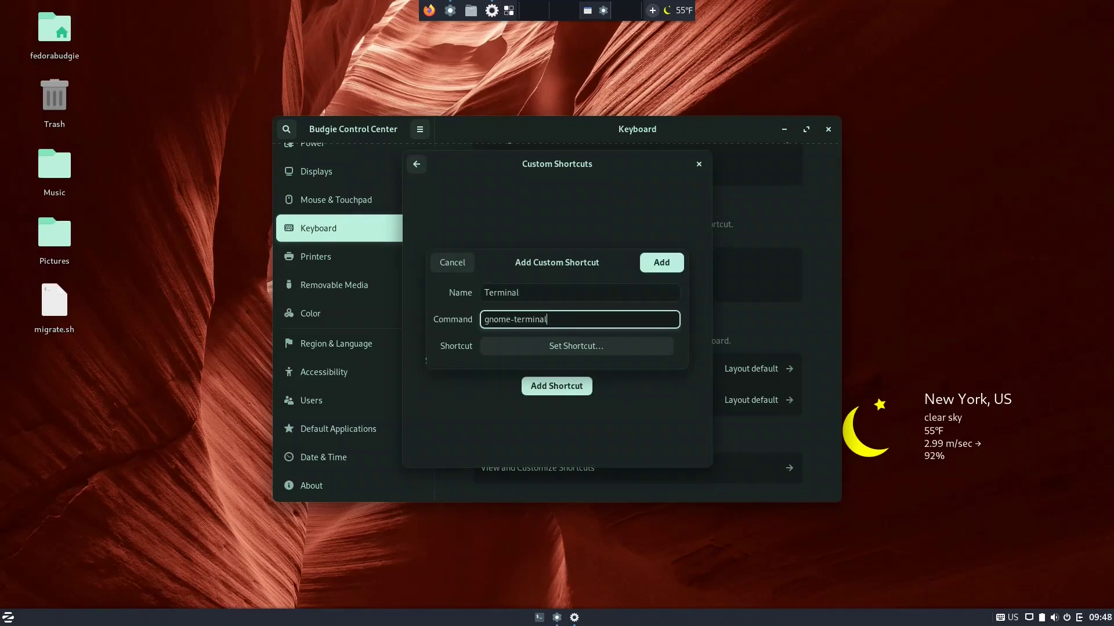
left_click(609, 350)
key("ctrl+alt+t")
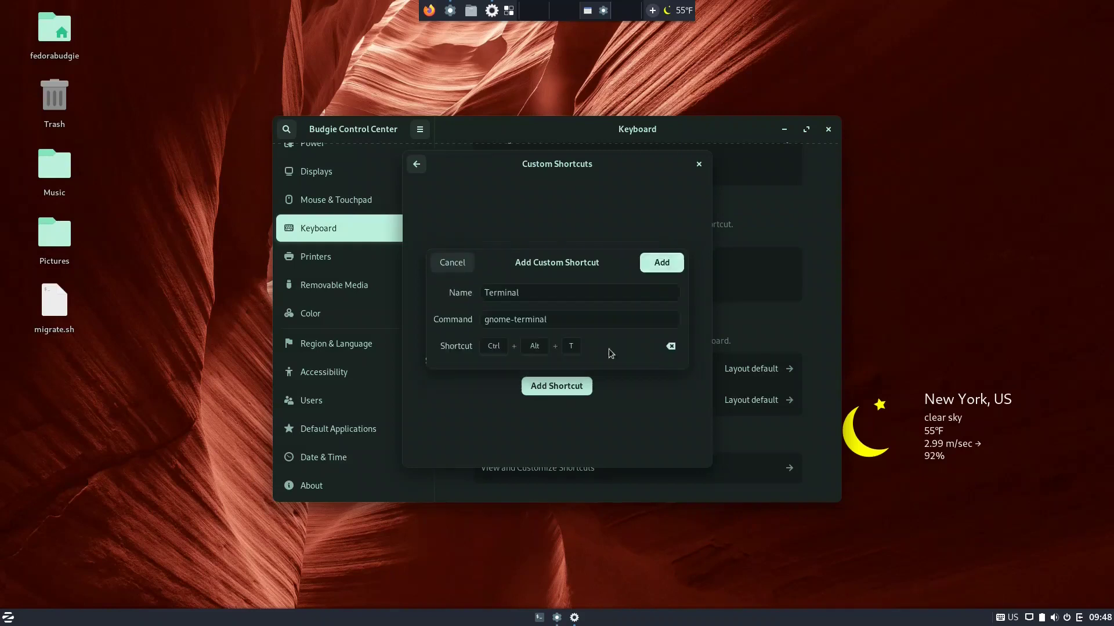
left_click(666, 261)
key("Escape")
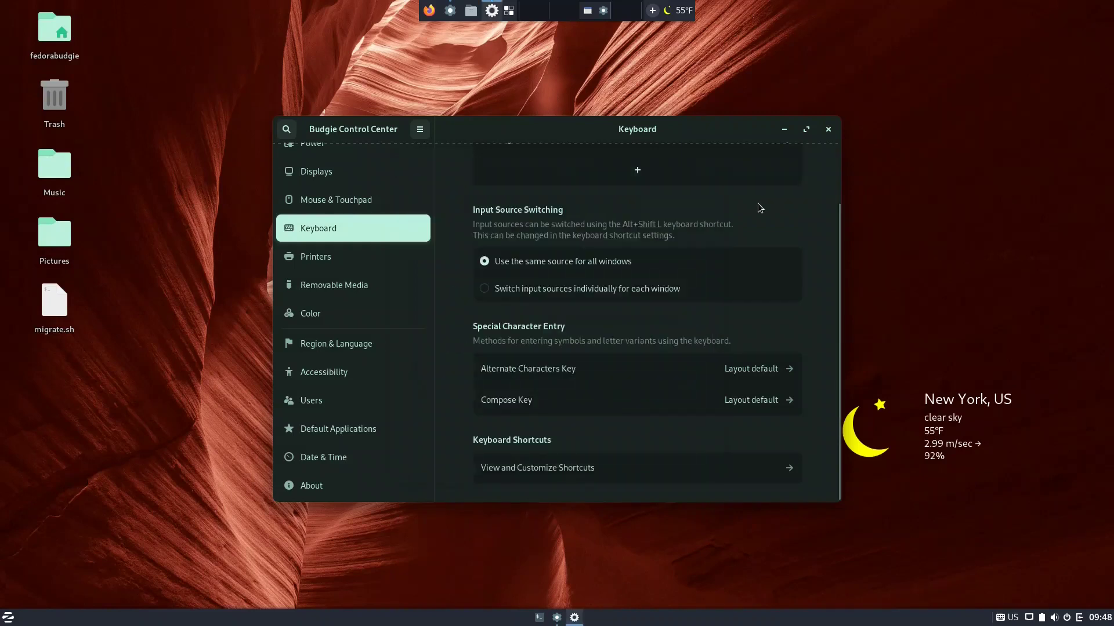
- Test the new shortcut by launching a terminal, and close the terminal and system settings windows
key("ctrl+alt+t")
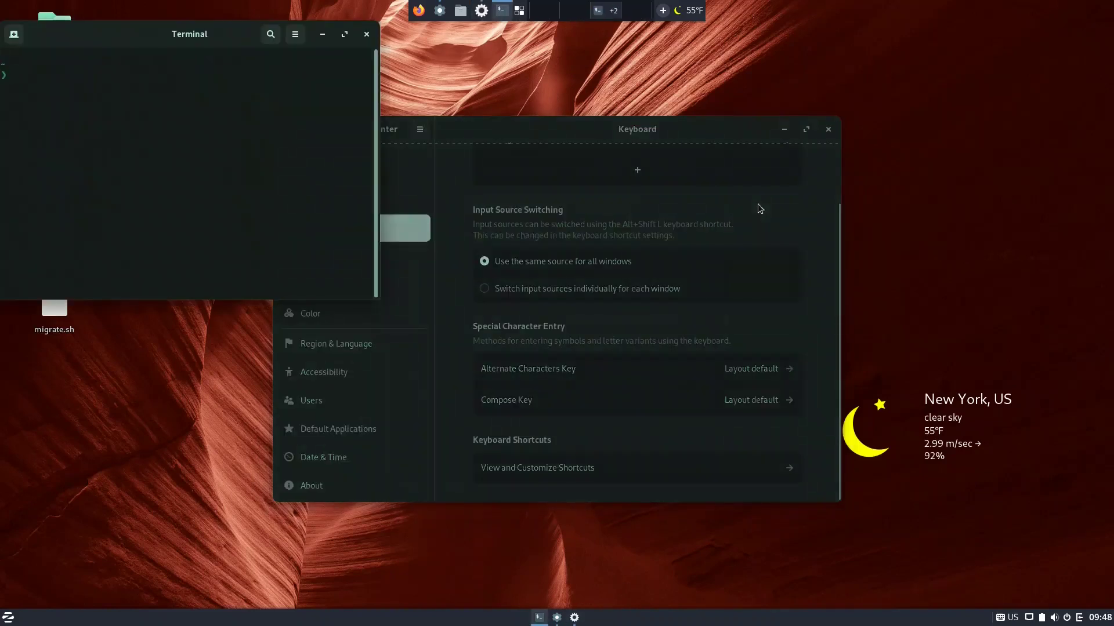
left_click(367, 34)
left_click(829, 129)
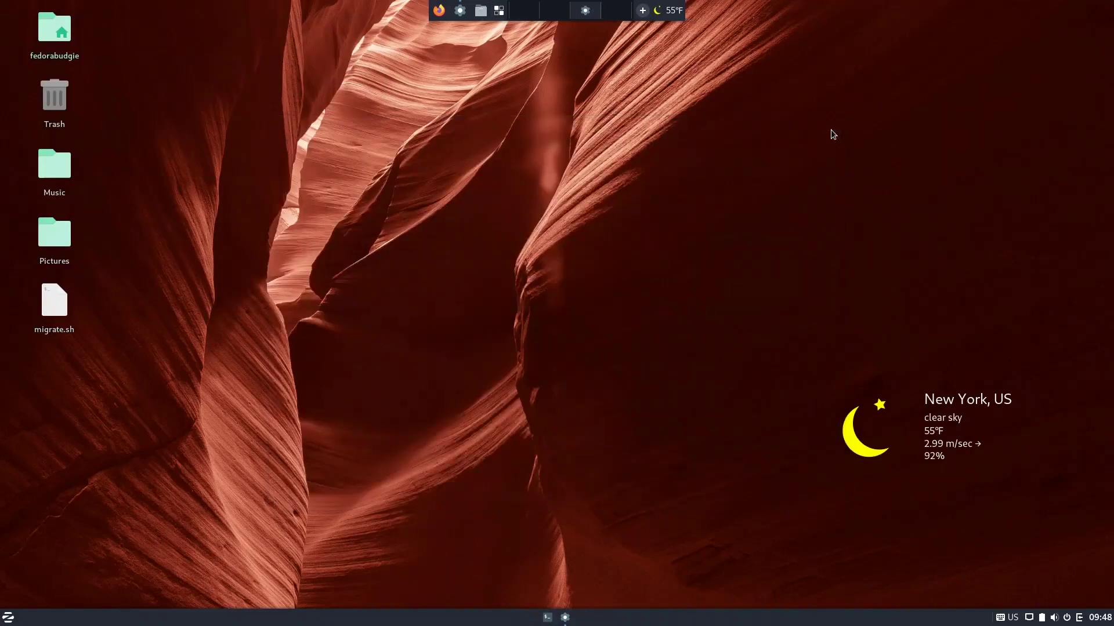
- Add a fifth workspace with the dock's workspace switcher, and remove Workspace 5 and Workspace 4
left_click(566, 617)
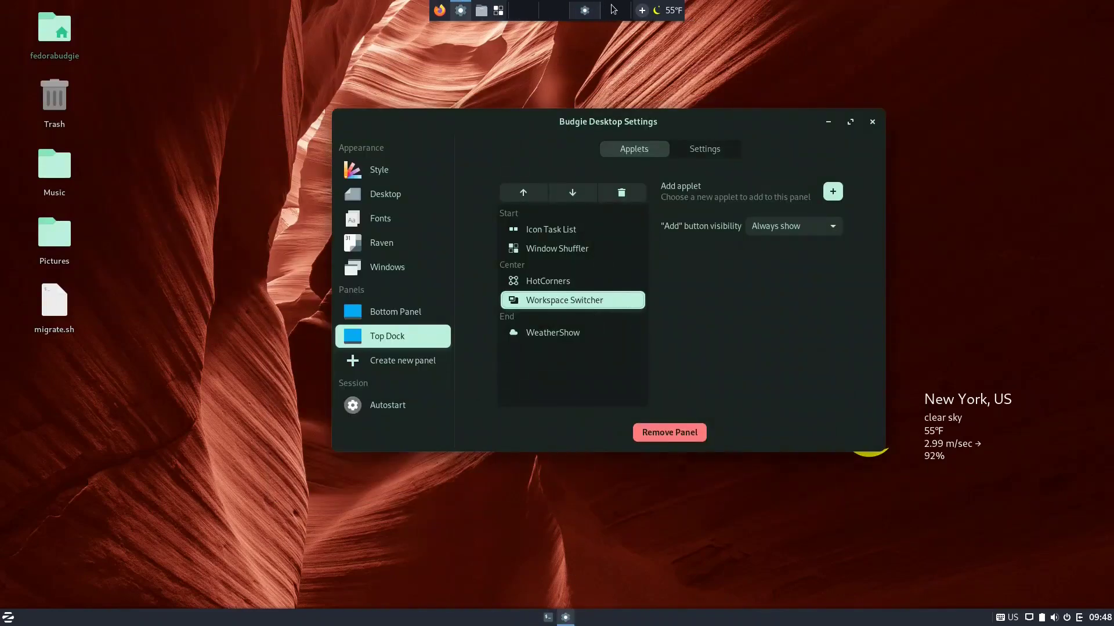
left_click(642, 11)
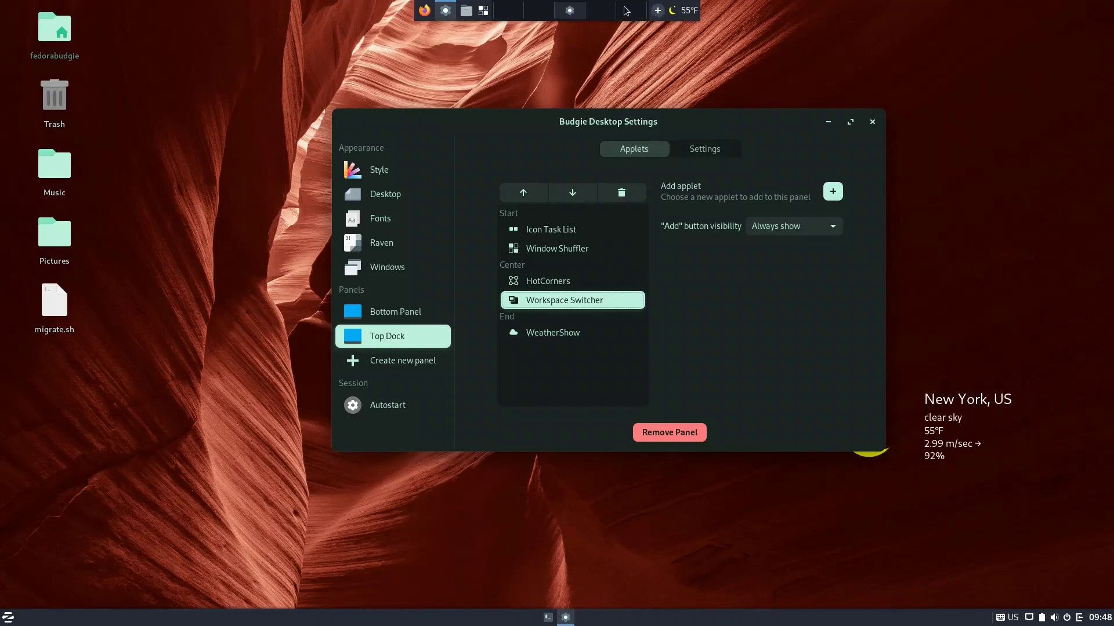
right_click(630, 12)
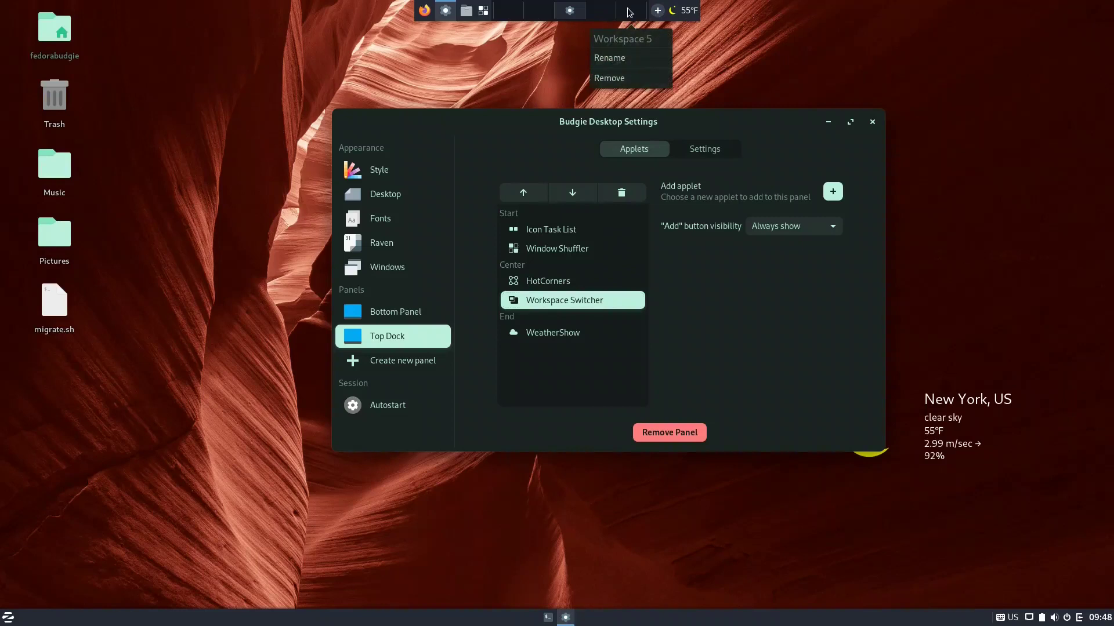
left_click(612, 79)
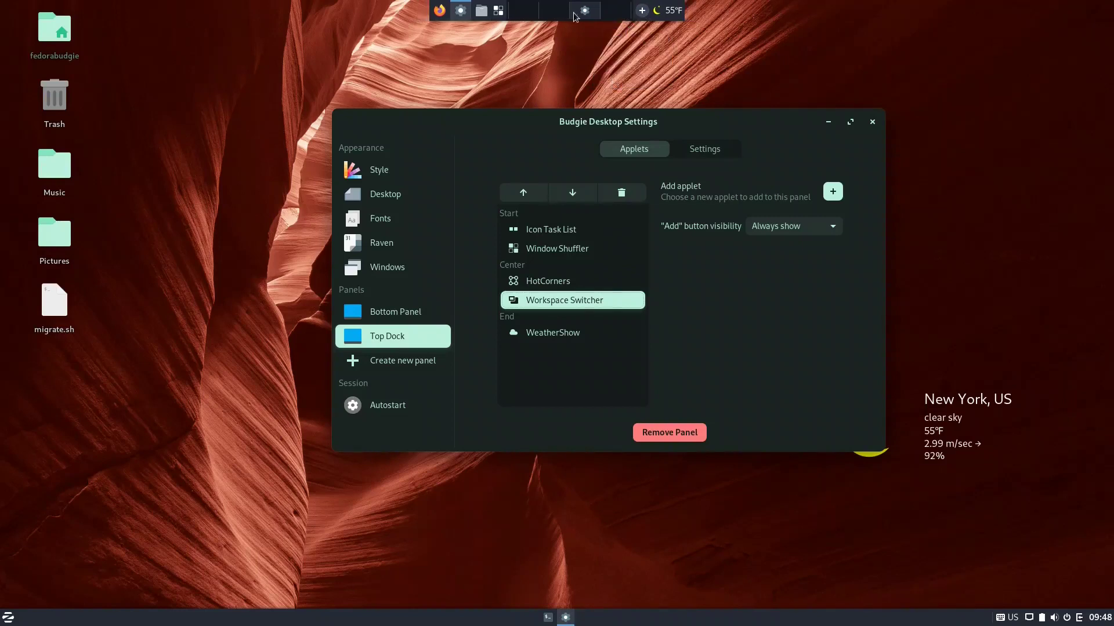
right_click(614, 18)
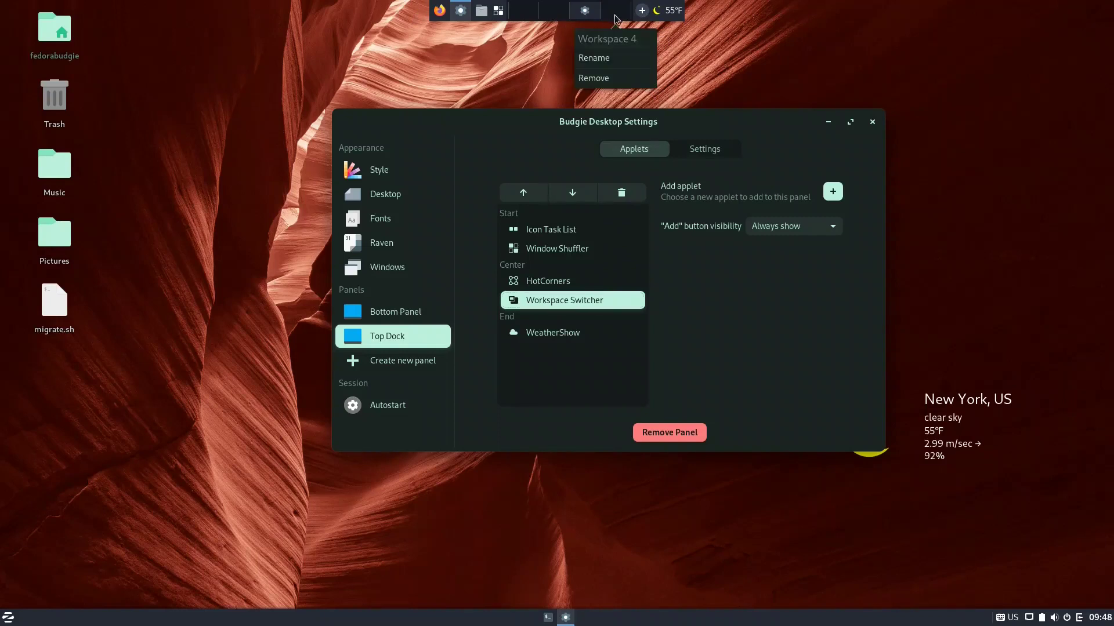
left_click(604, 76)
- Open the home folder from the desktop and tile its window to the right half of the screen with Window Shuffler
left_click(514, 12)
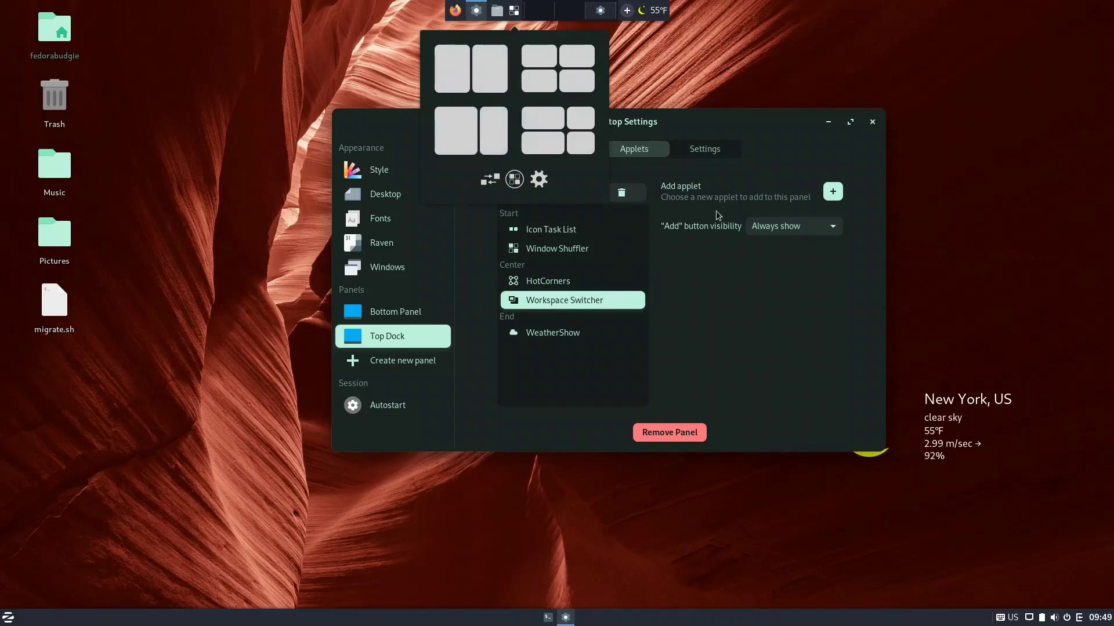
left_click(743, 307)
double_click(83, 61)
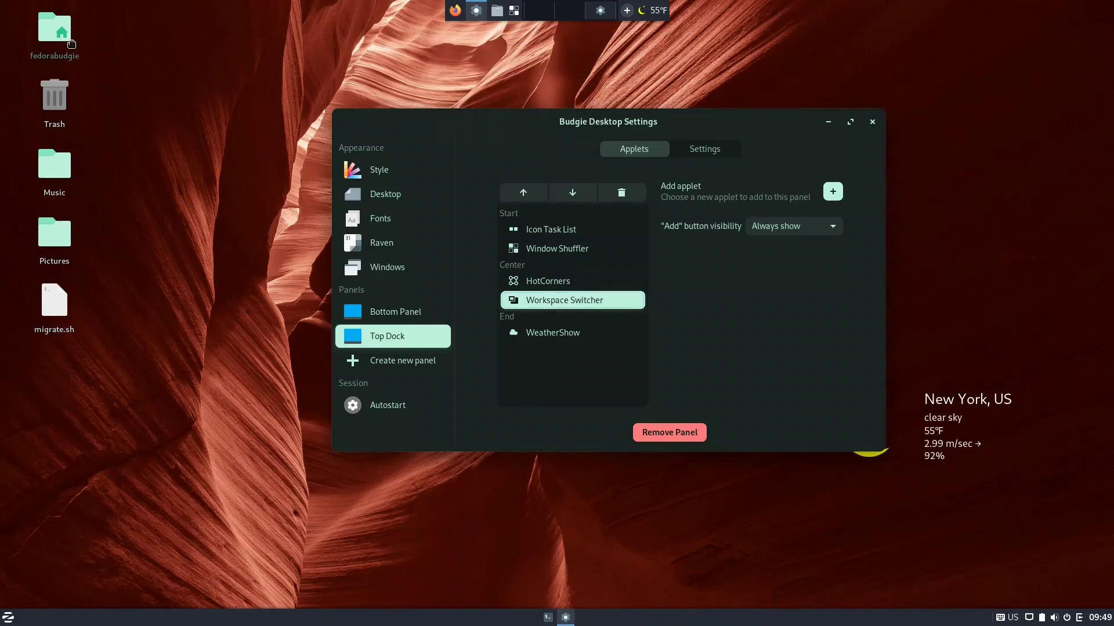
left_click(515, 10)
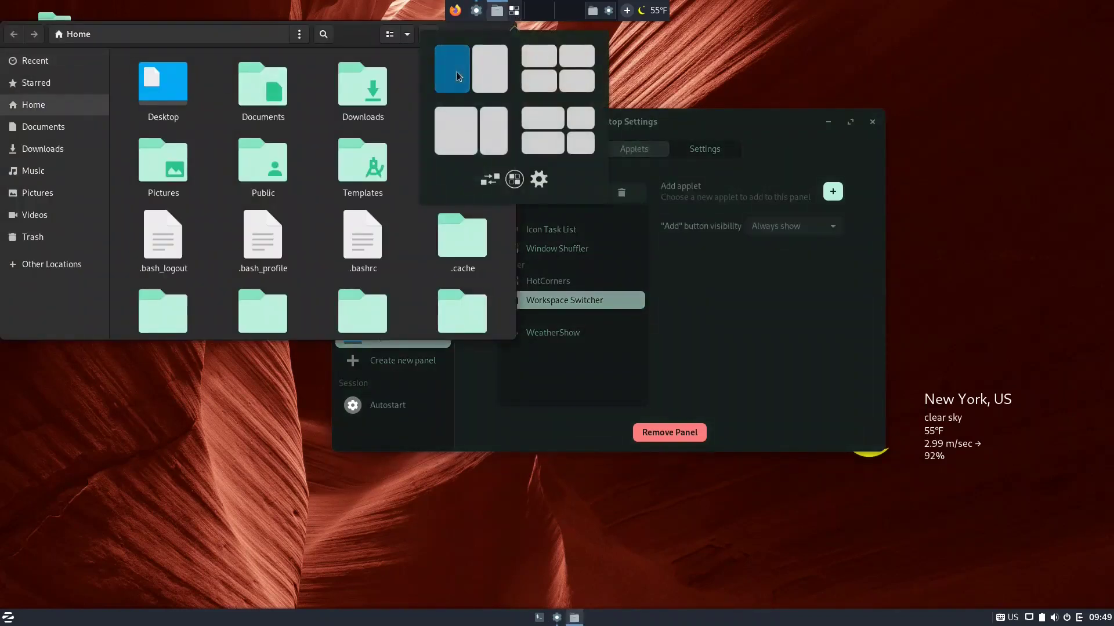
left_click(499, 82)
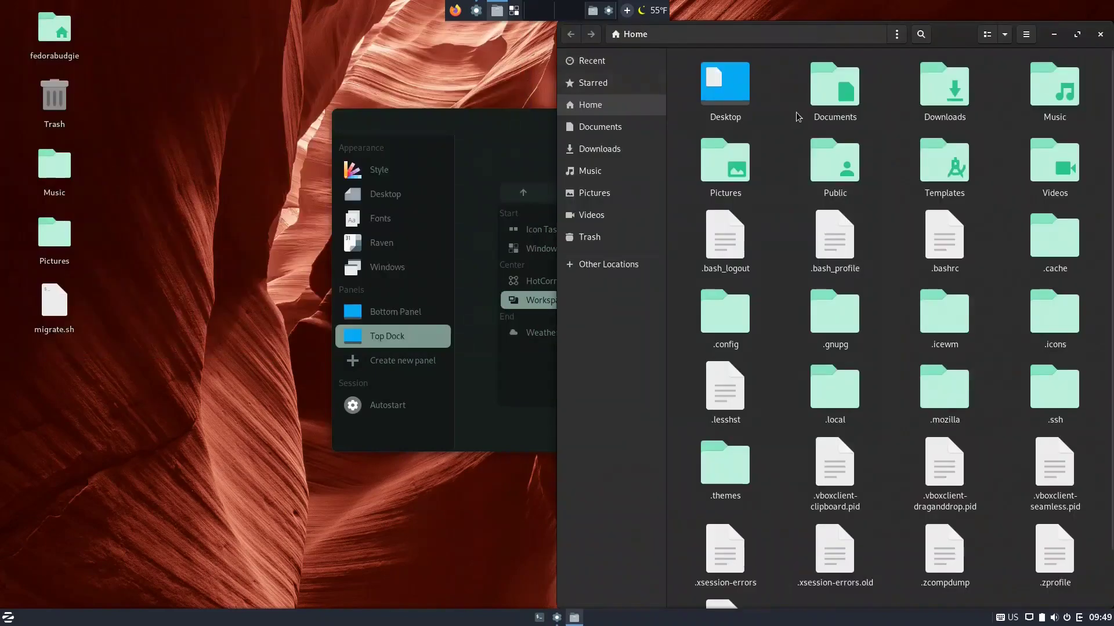
- Tile the file manager window into the upper-right quarter with Window Shuffler, and look over its other layouts
left_click(514, 10)
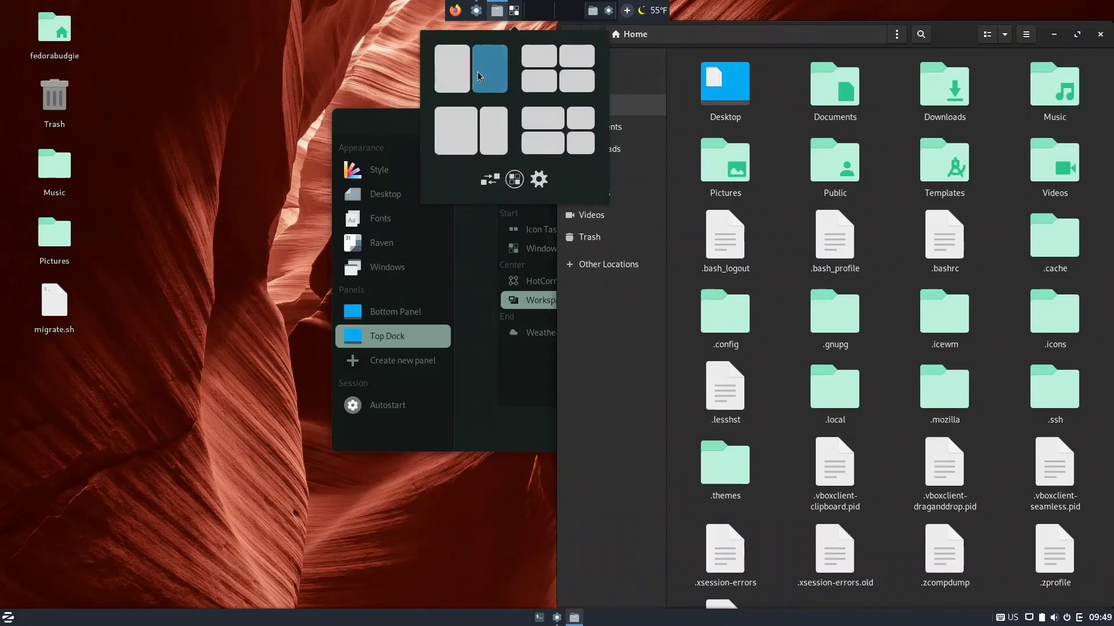
left_click(582, 60)
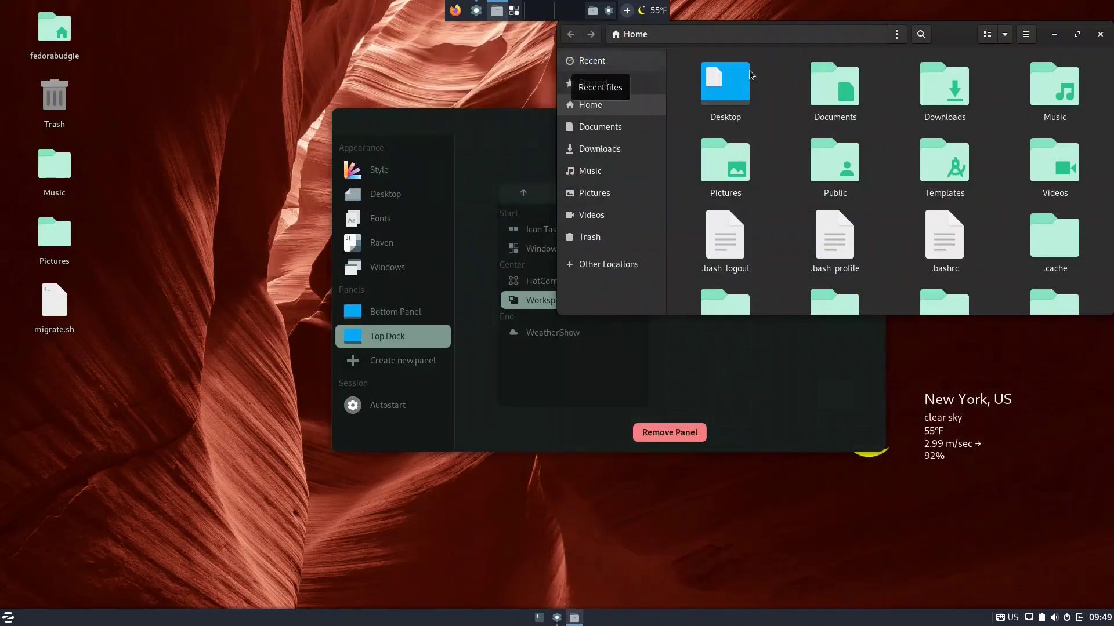
left_click(515, 12)
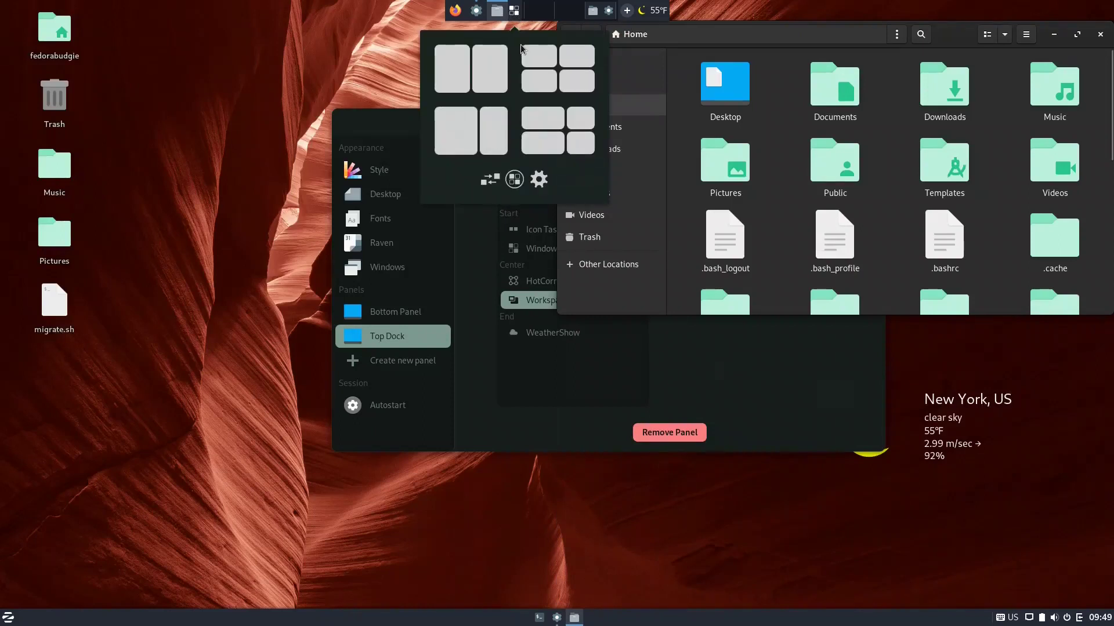
left_click(486, 143)
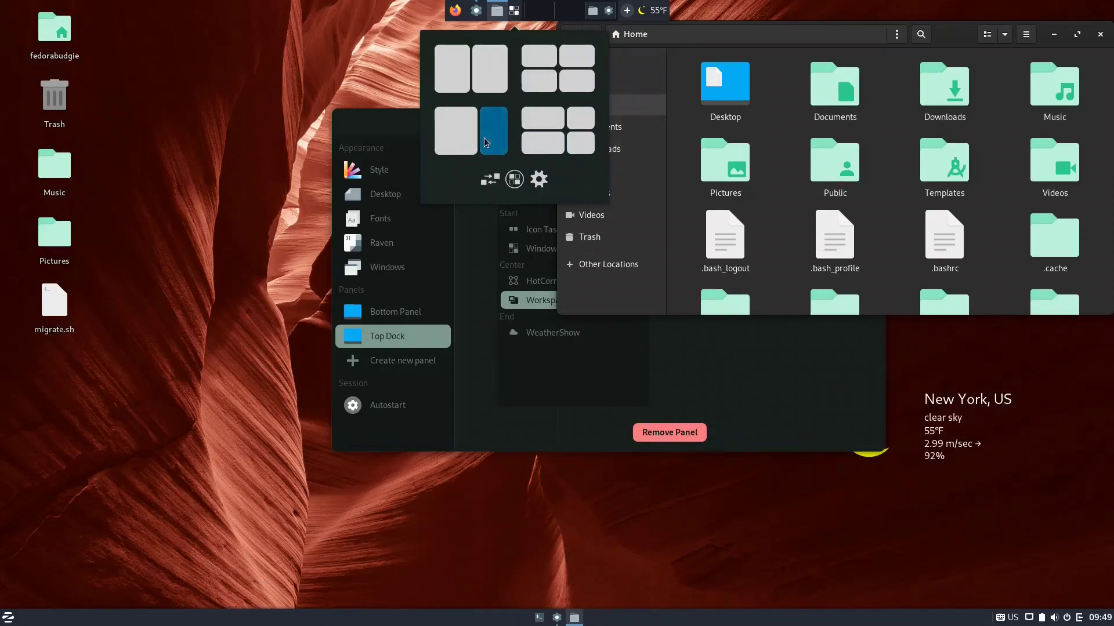
left_click(458, 68)
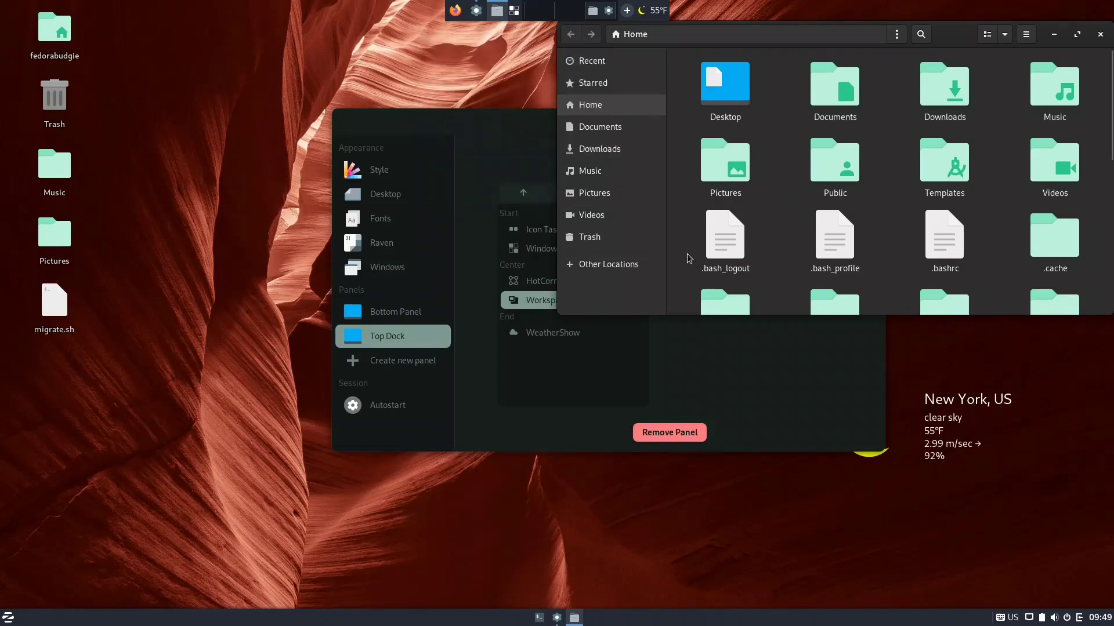
- Snap the file manager window to the left and right halves of the screen in turn, twice, using the split-view shortcuts
key("super+Left")
key("super+Right")
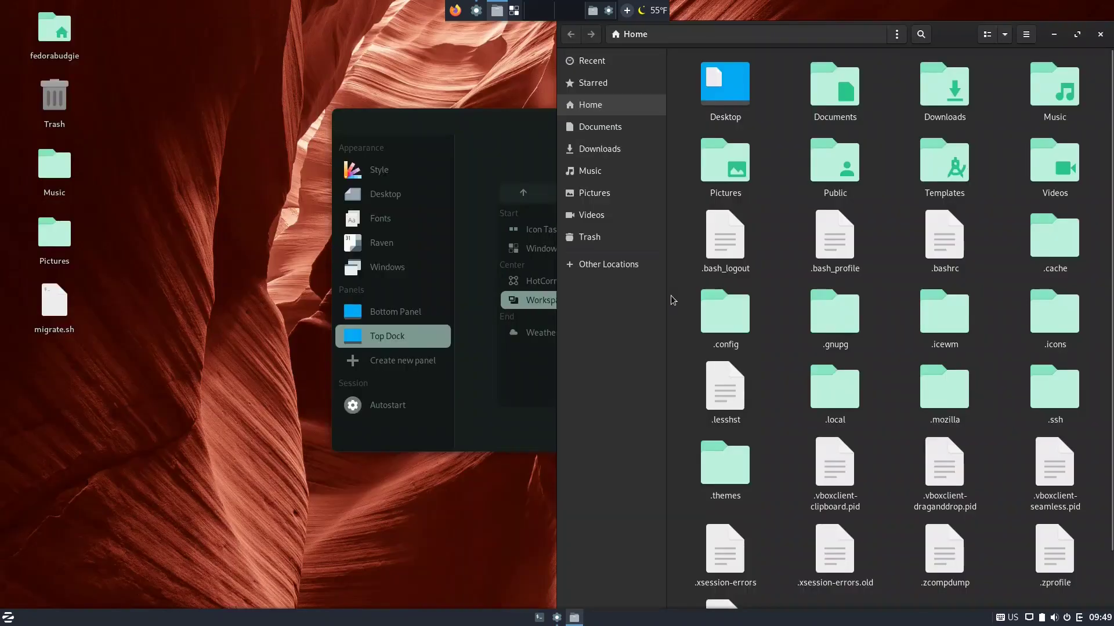
key("super+Left")
key("super+Right")
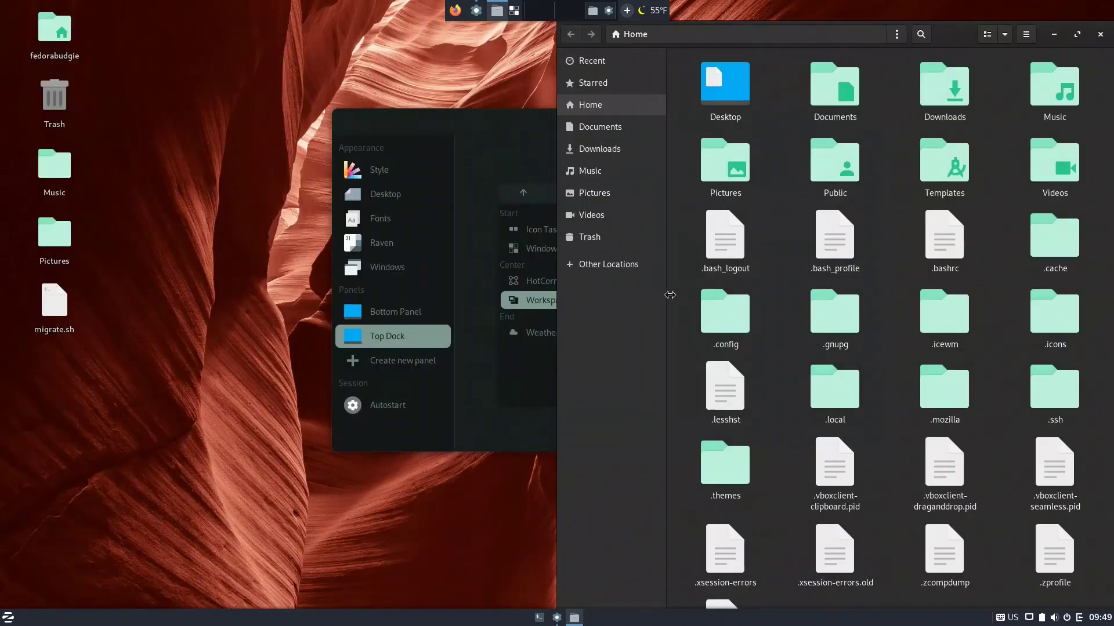
- Tile the file manager window into the narrower right column of Window Shuffler's uneven two-column layout
left_click(515, 11)
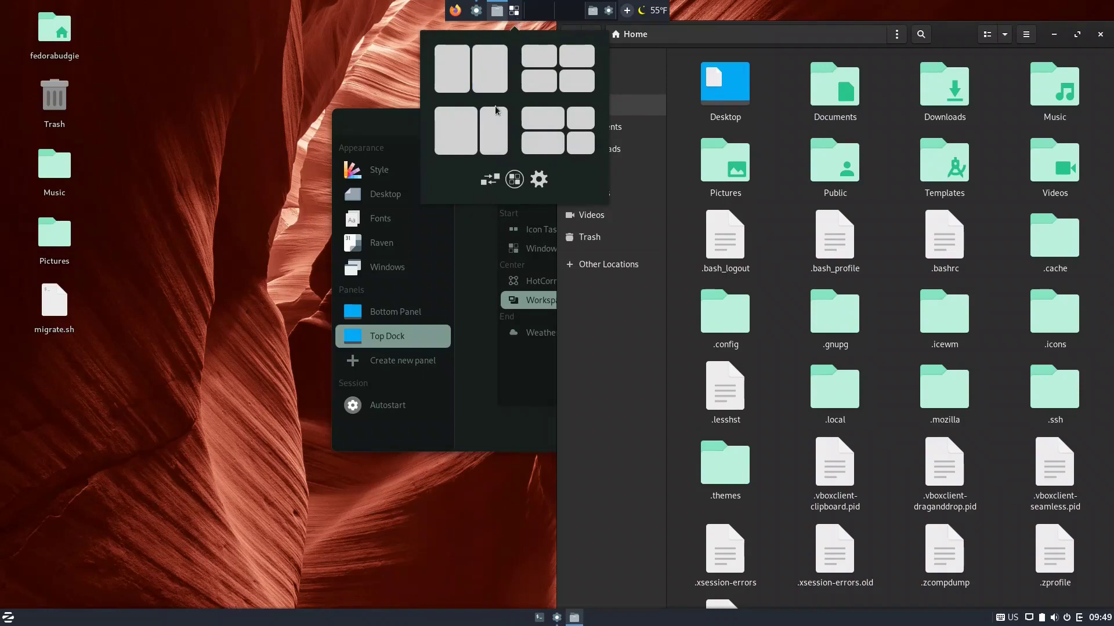
left_click(494, 145)
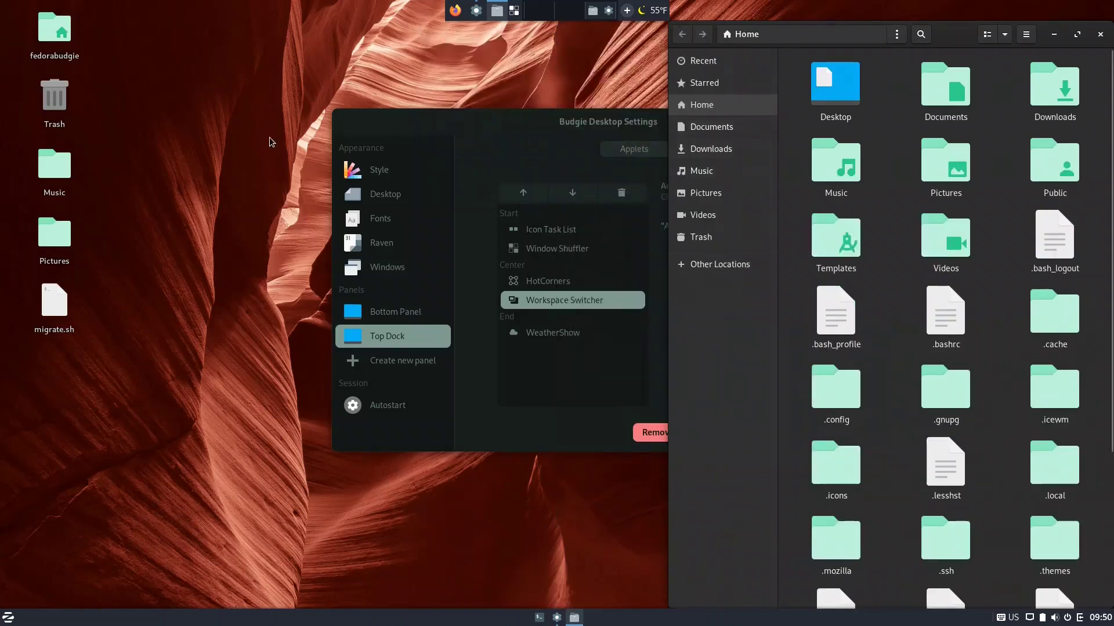
left_click(517, 11)
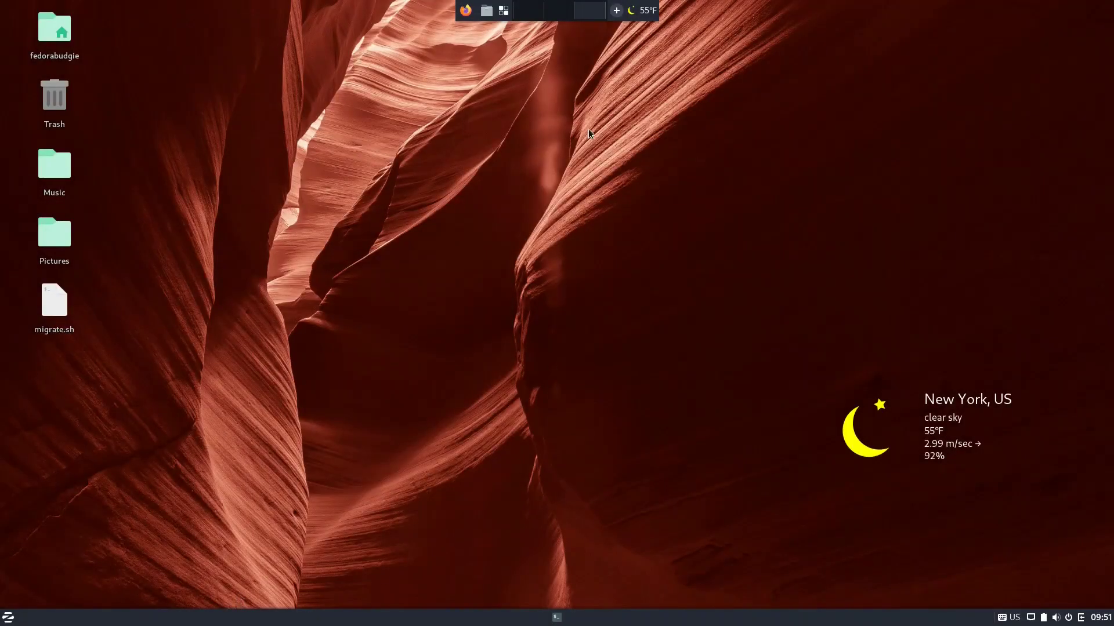
- Find and launch the Software application, and browse its Explore page
right_click(589, 131)
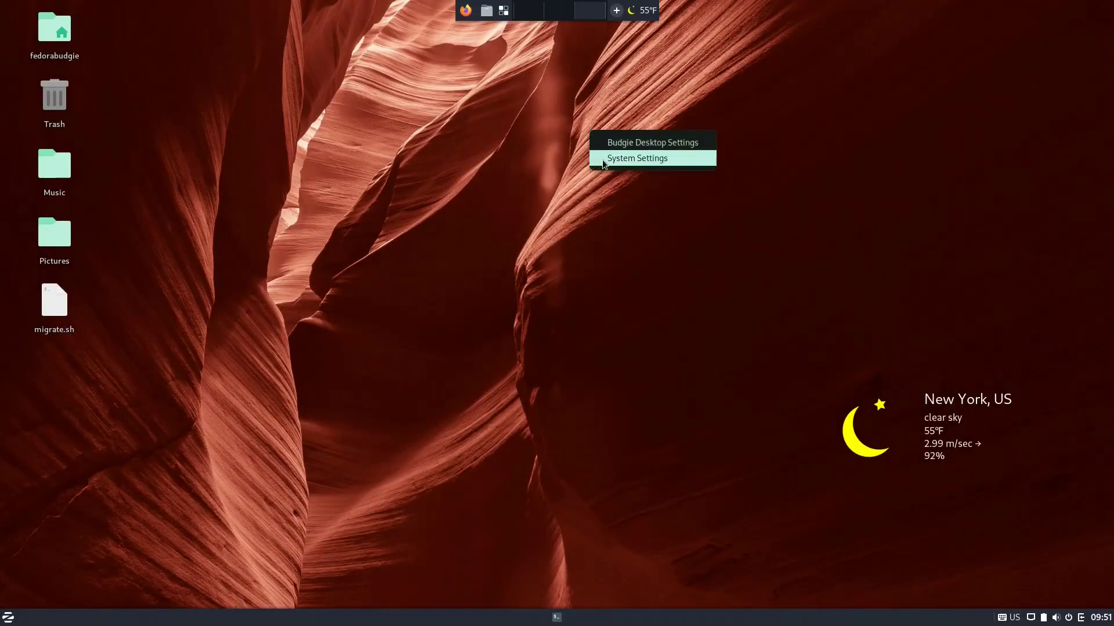
key("super")
type("software")
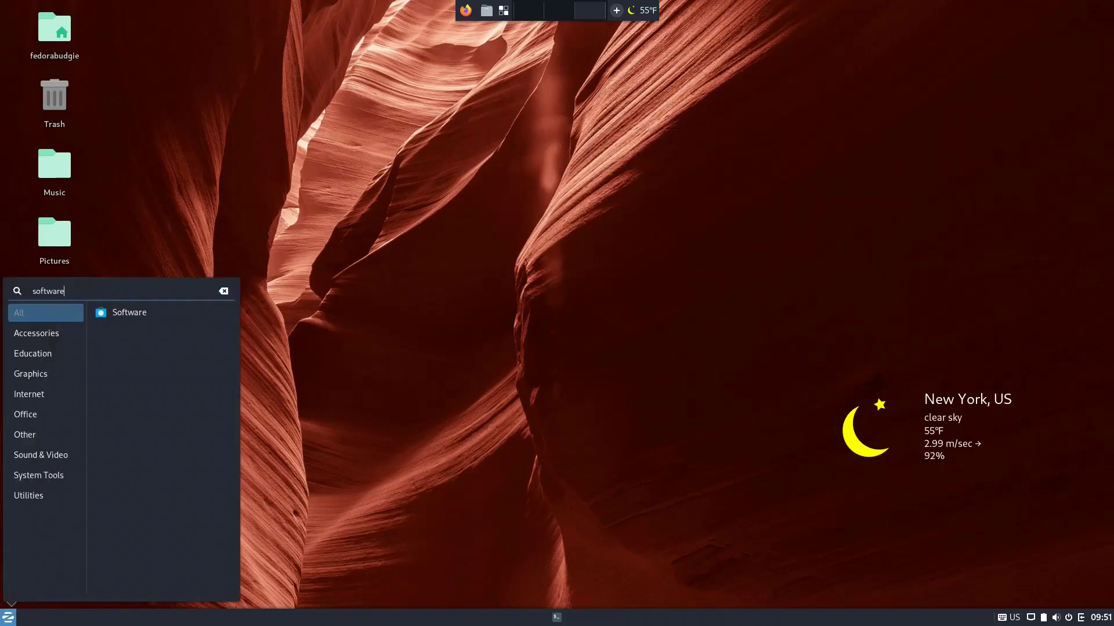
key("Return")
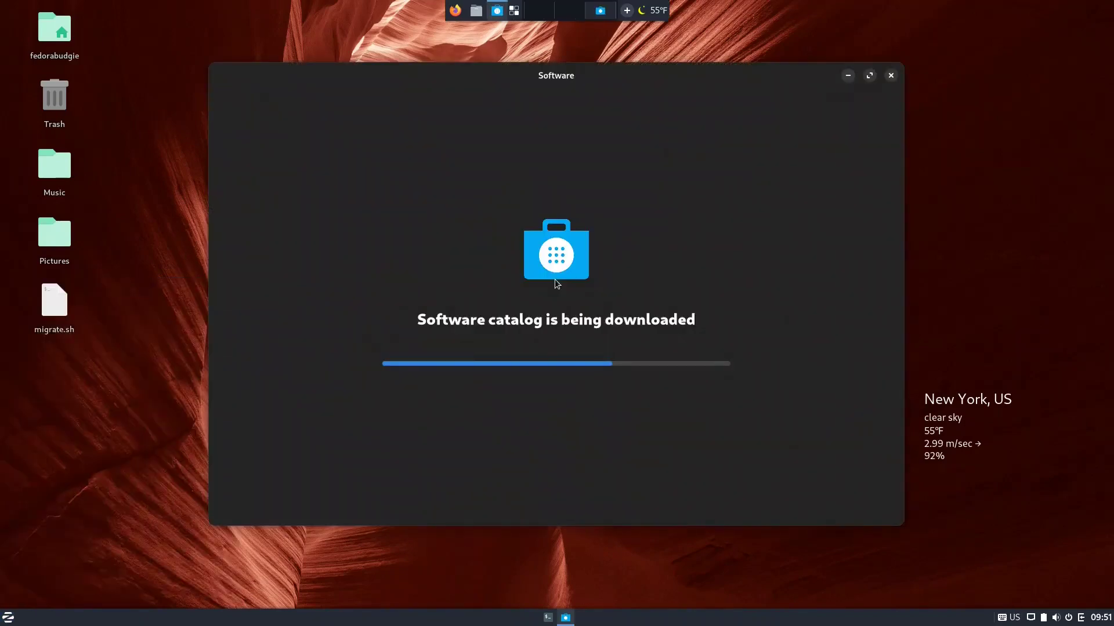
scroll(871, 293, "down", 1)
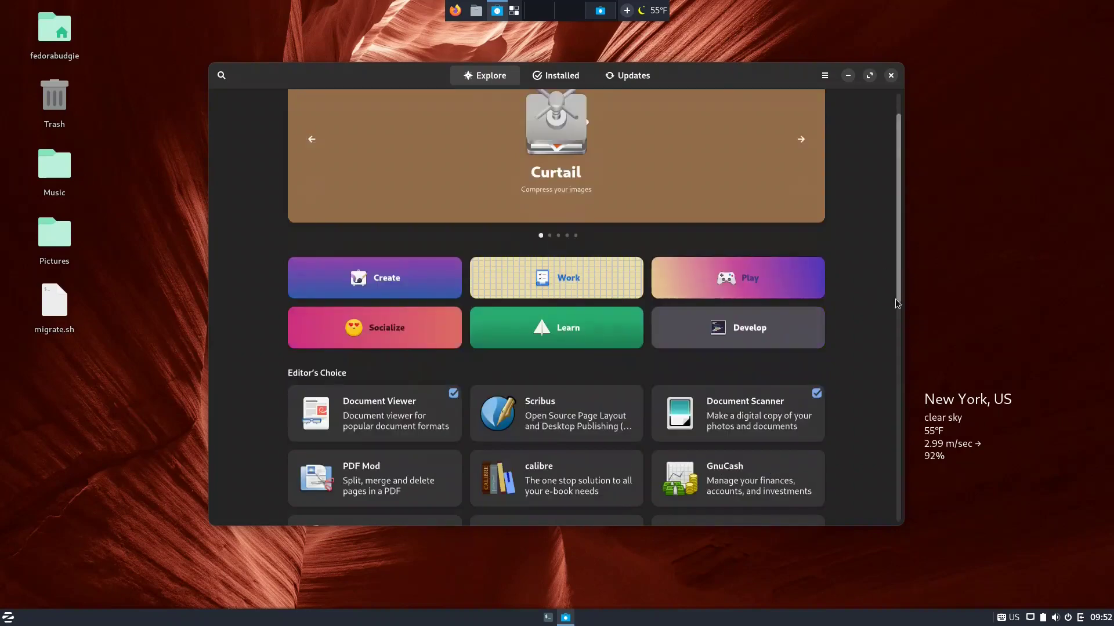
- Look over the rest of the Explore page, review the Software Repositories list down to the VSCodium entry, and close the Software application
scroll(898, 306, "down", 4)
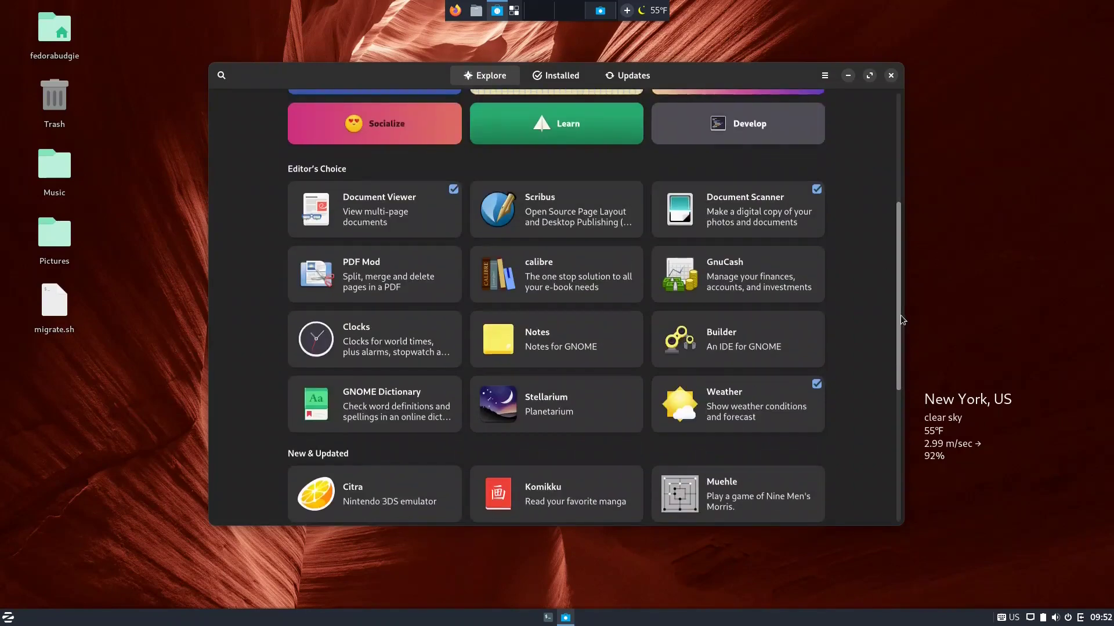
scroll(900, 314, "up", 5)
left_click(824, 76)
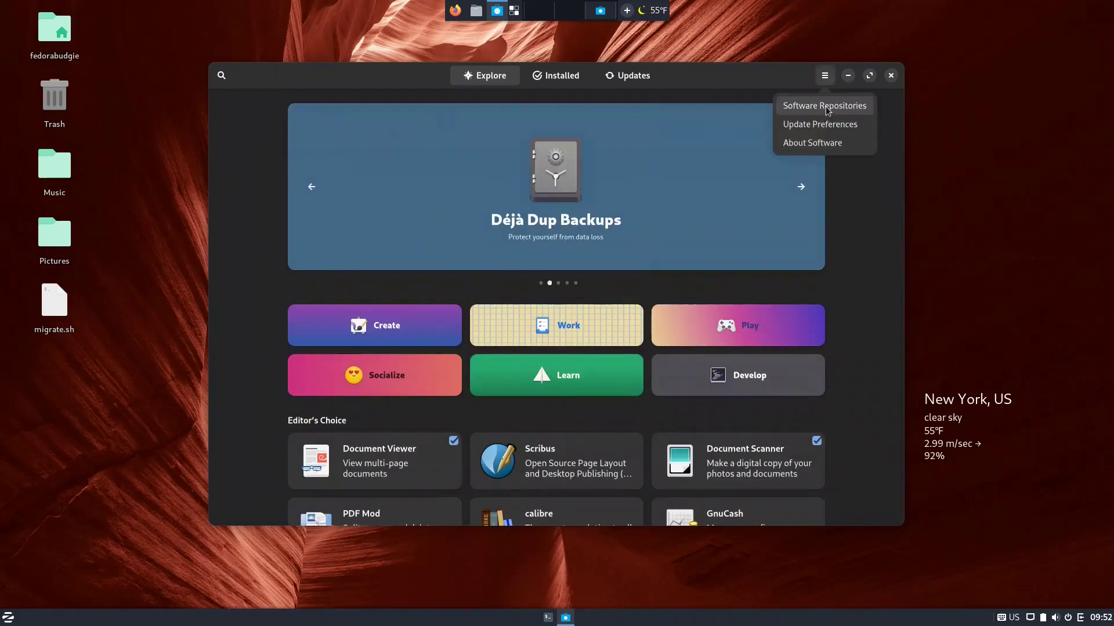
left_click(826, 106)
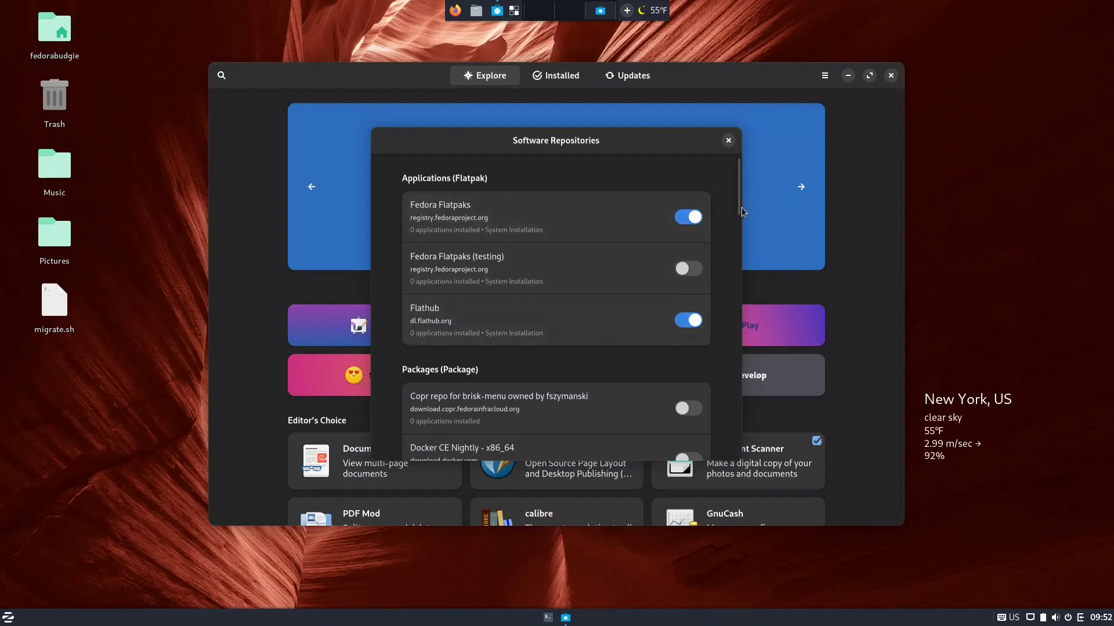
left_click_drag(739, 198, 739, 264)
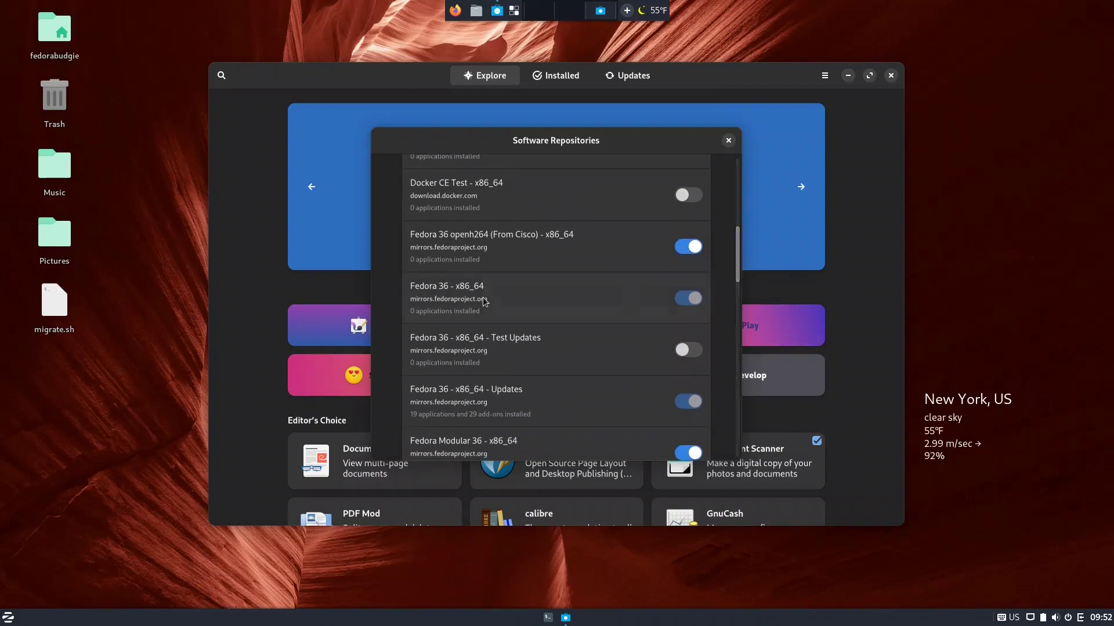
left_click_drag(739, 263, 739, 324)
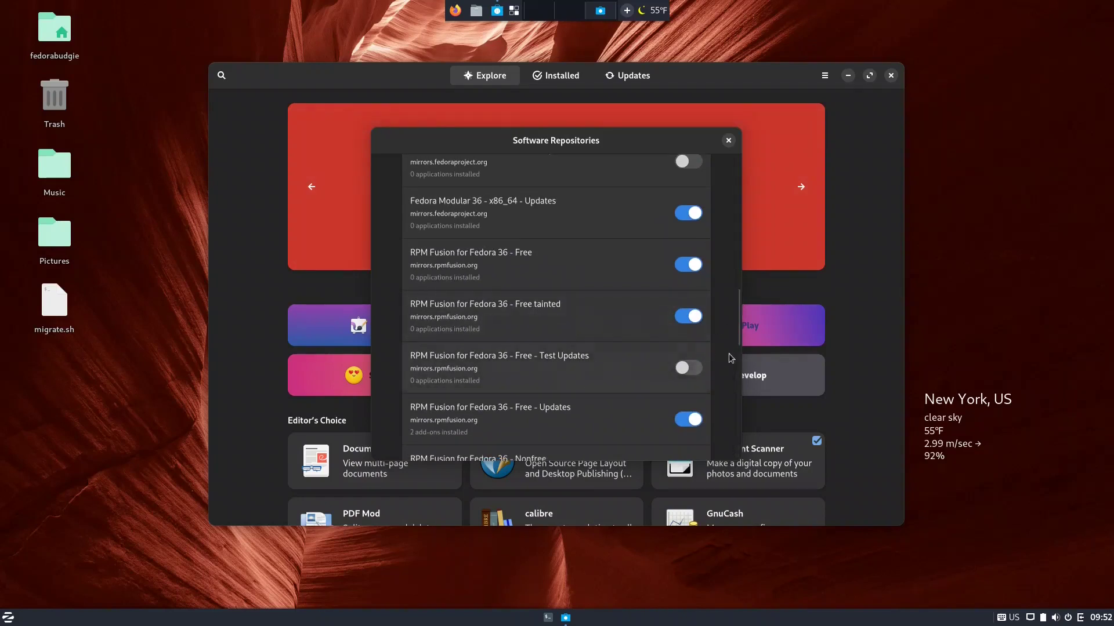
left_click_drag(739, 328, 742, 411)
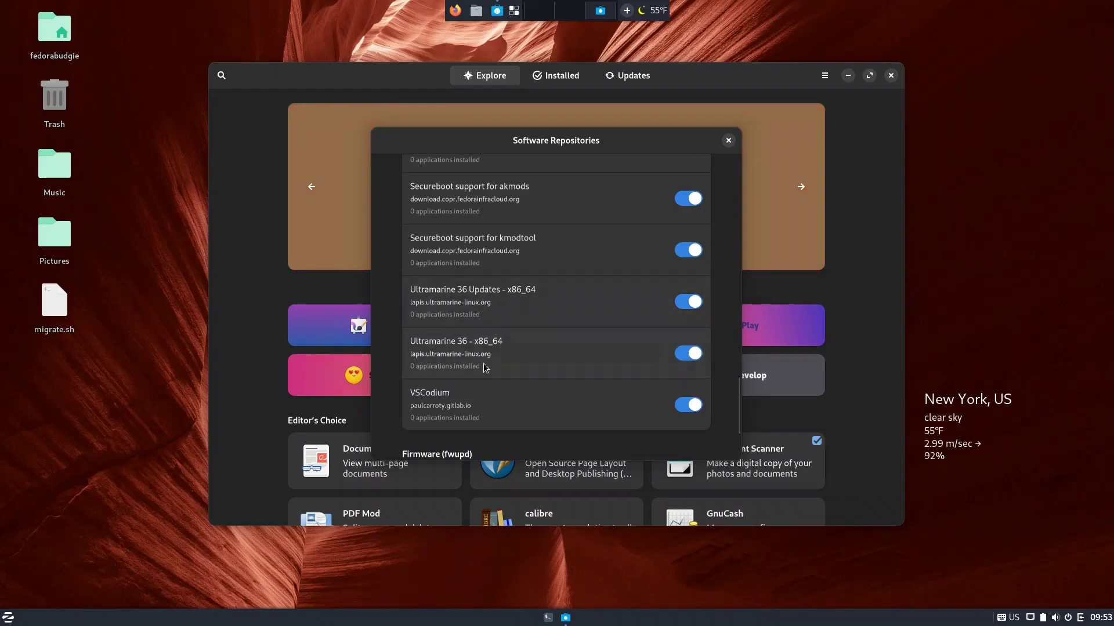
key("Escape")
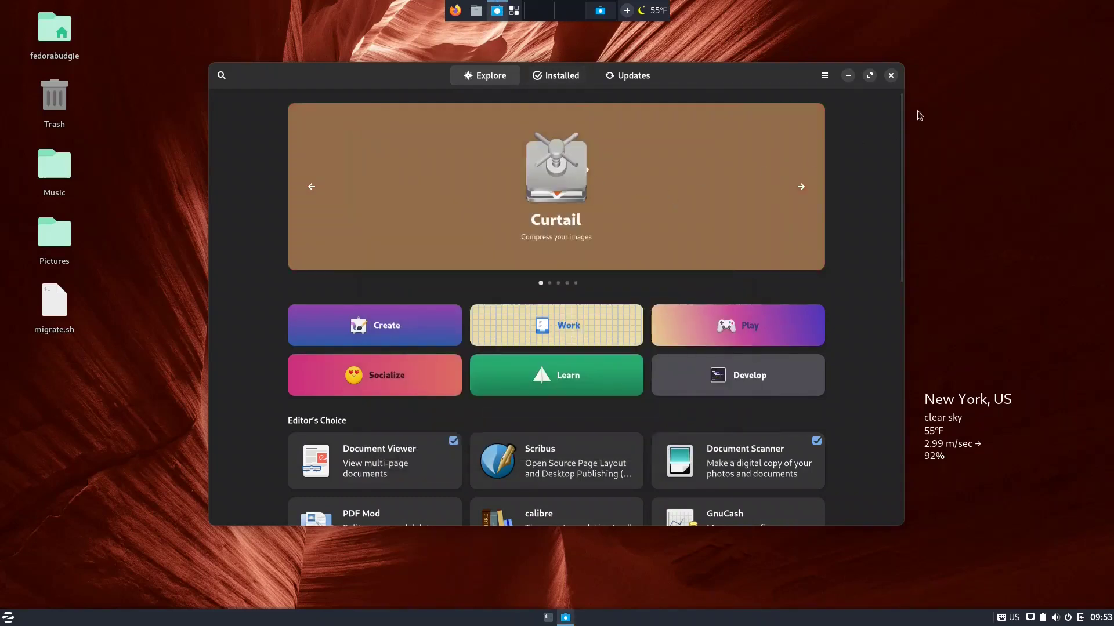
left_click(893, 75)
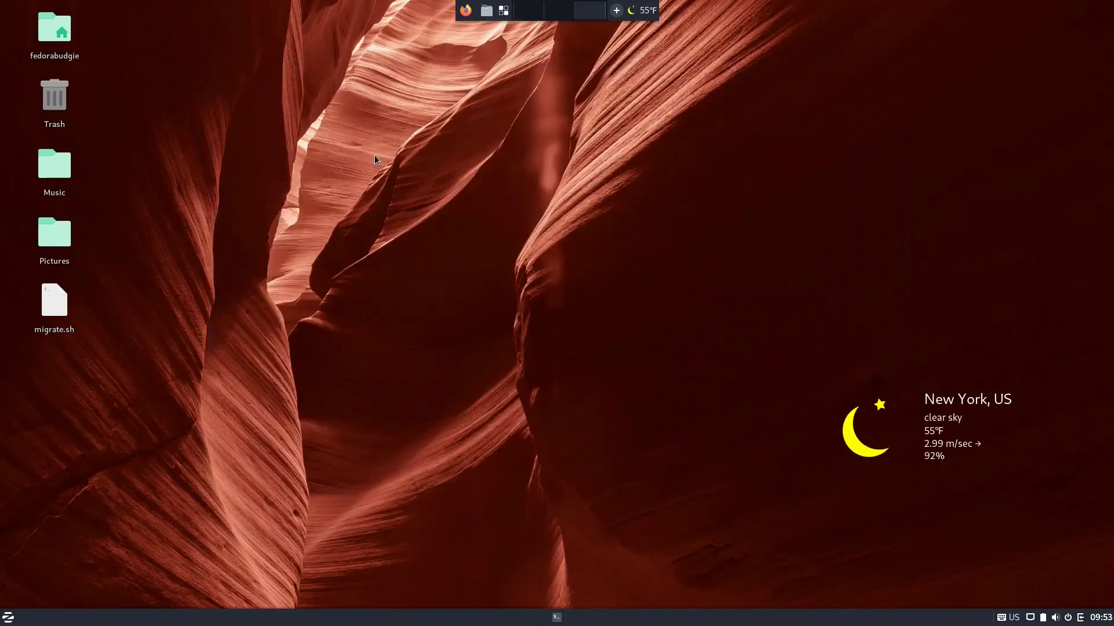
- Switch to the open Terminal window and look through the full list of installed applications in the application launcher
key("alt+Tab")
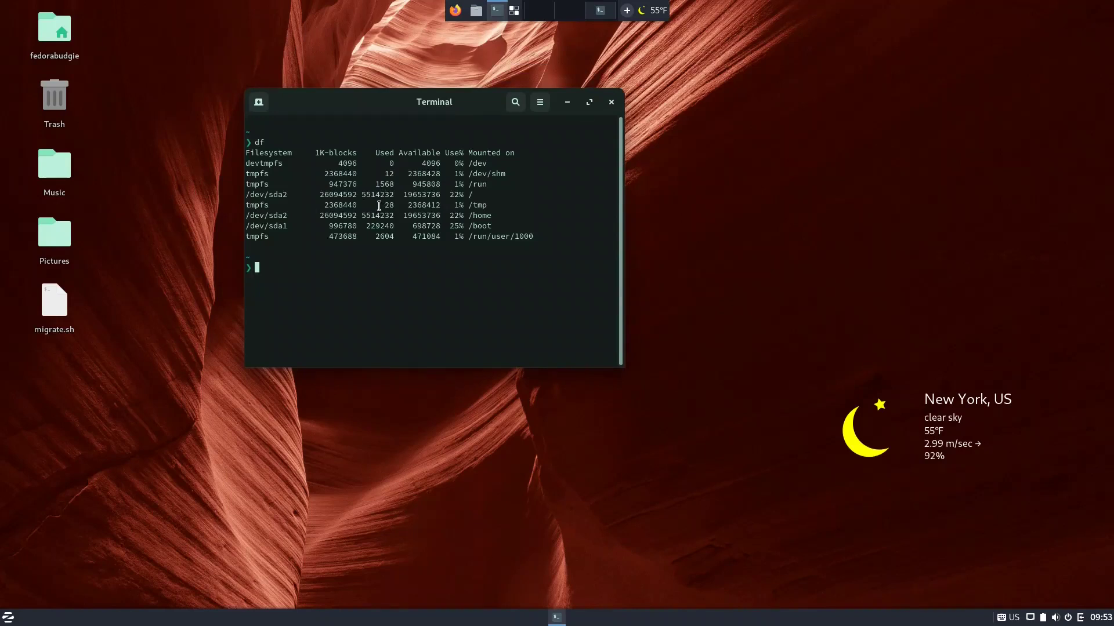
left_click(8, 617)
scroll(172, 392, "down", 5)
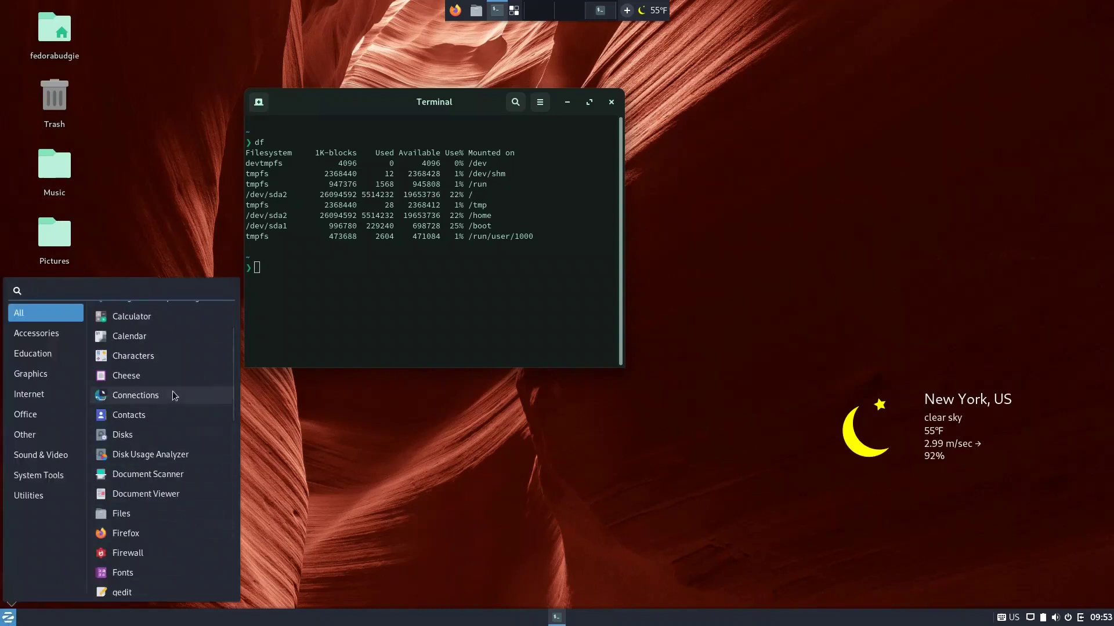
scroll(172, 399, "down", 7)
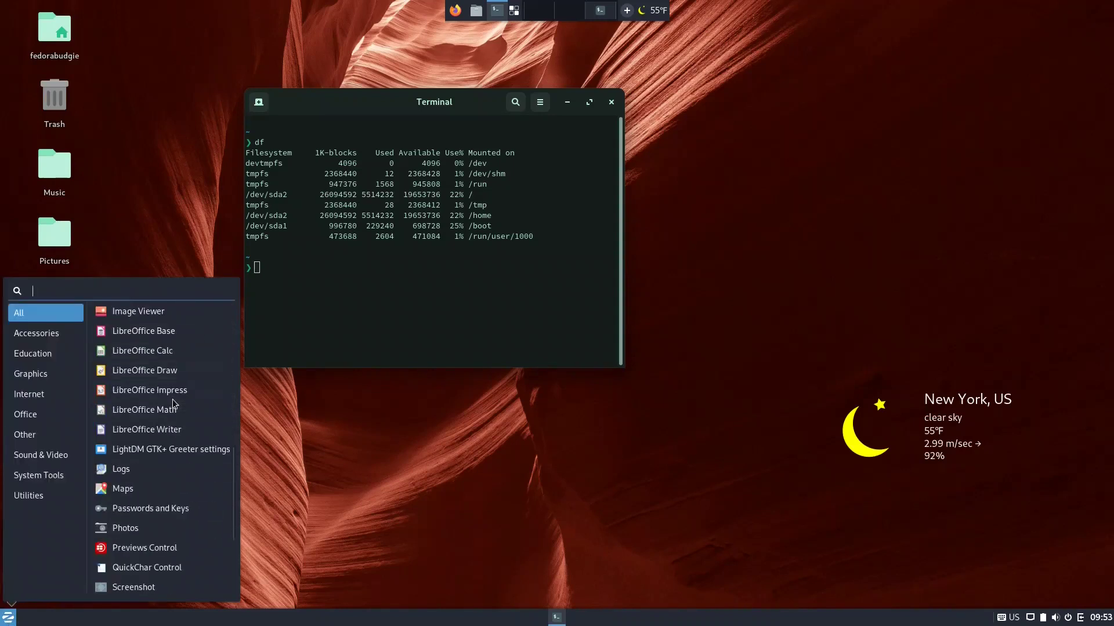
scroll(172, 399, "down", 4)
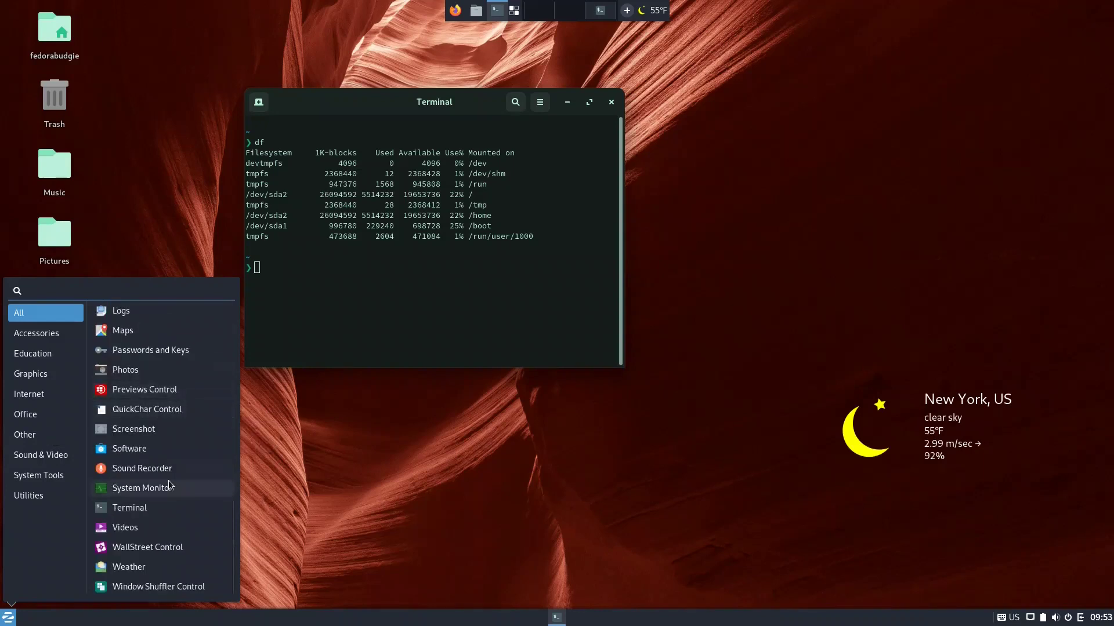
scroll(160, 486, "up", 15)
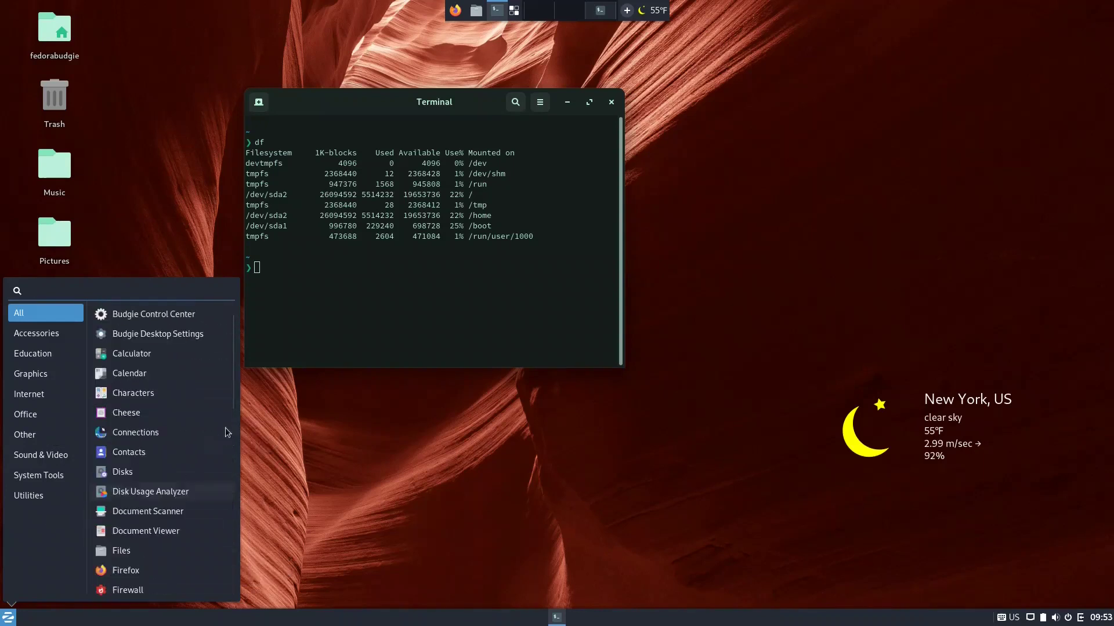
- Dismiss the application list and run uname -a in the terminal to check the kernel version
left_click(339, 282)
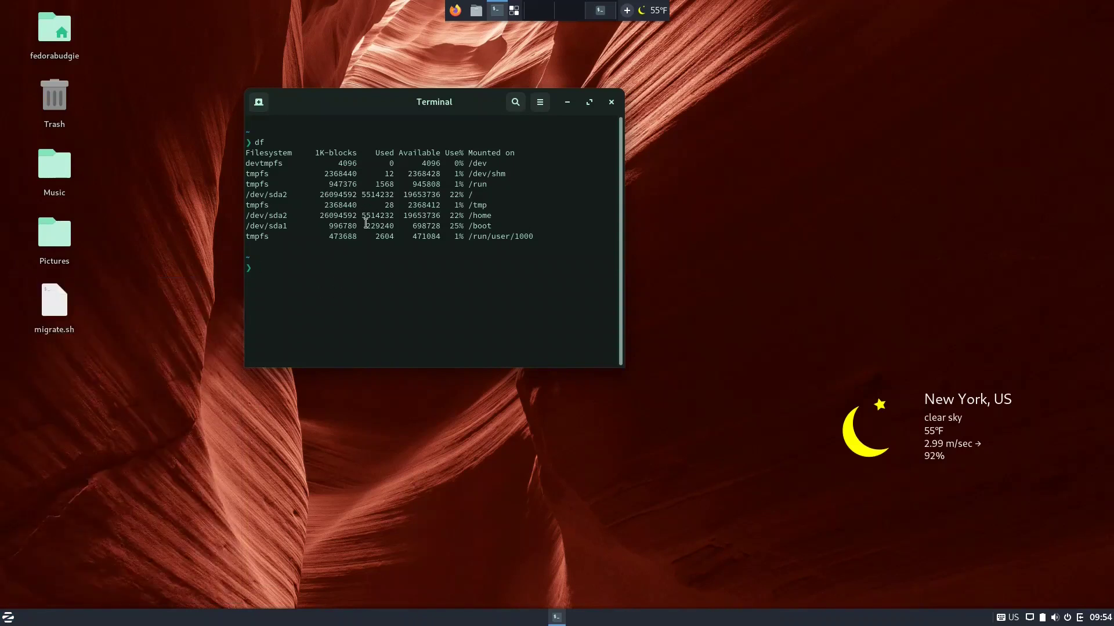
type("uname -a")
key("Return")
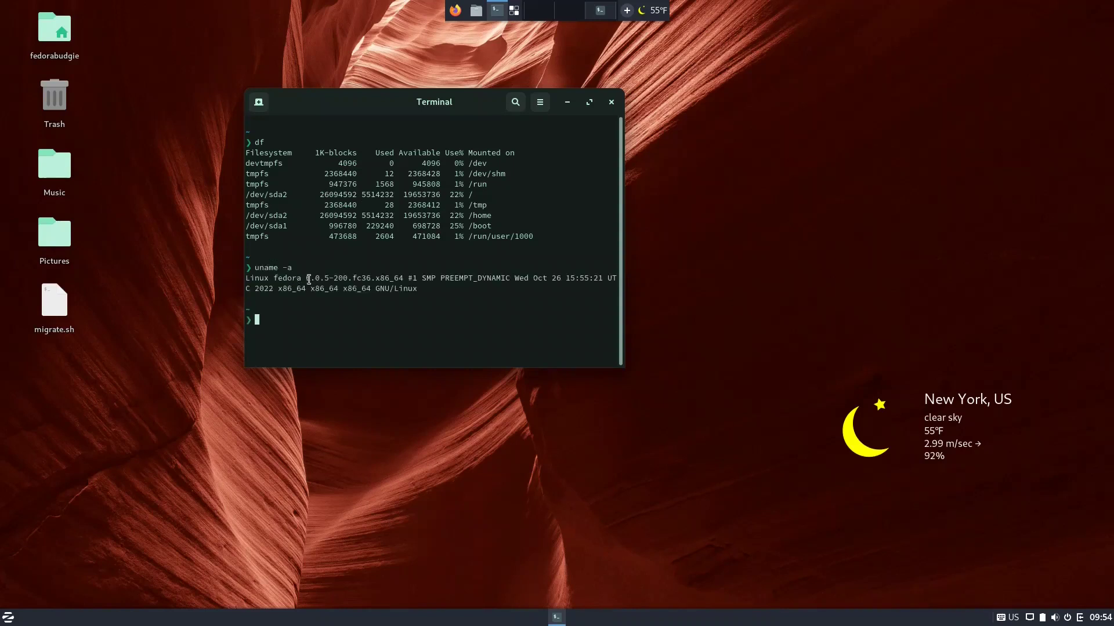